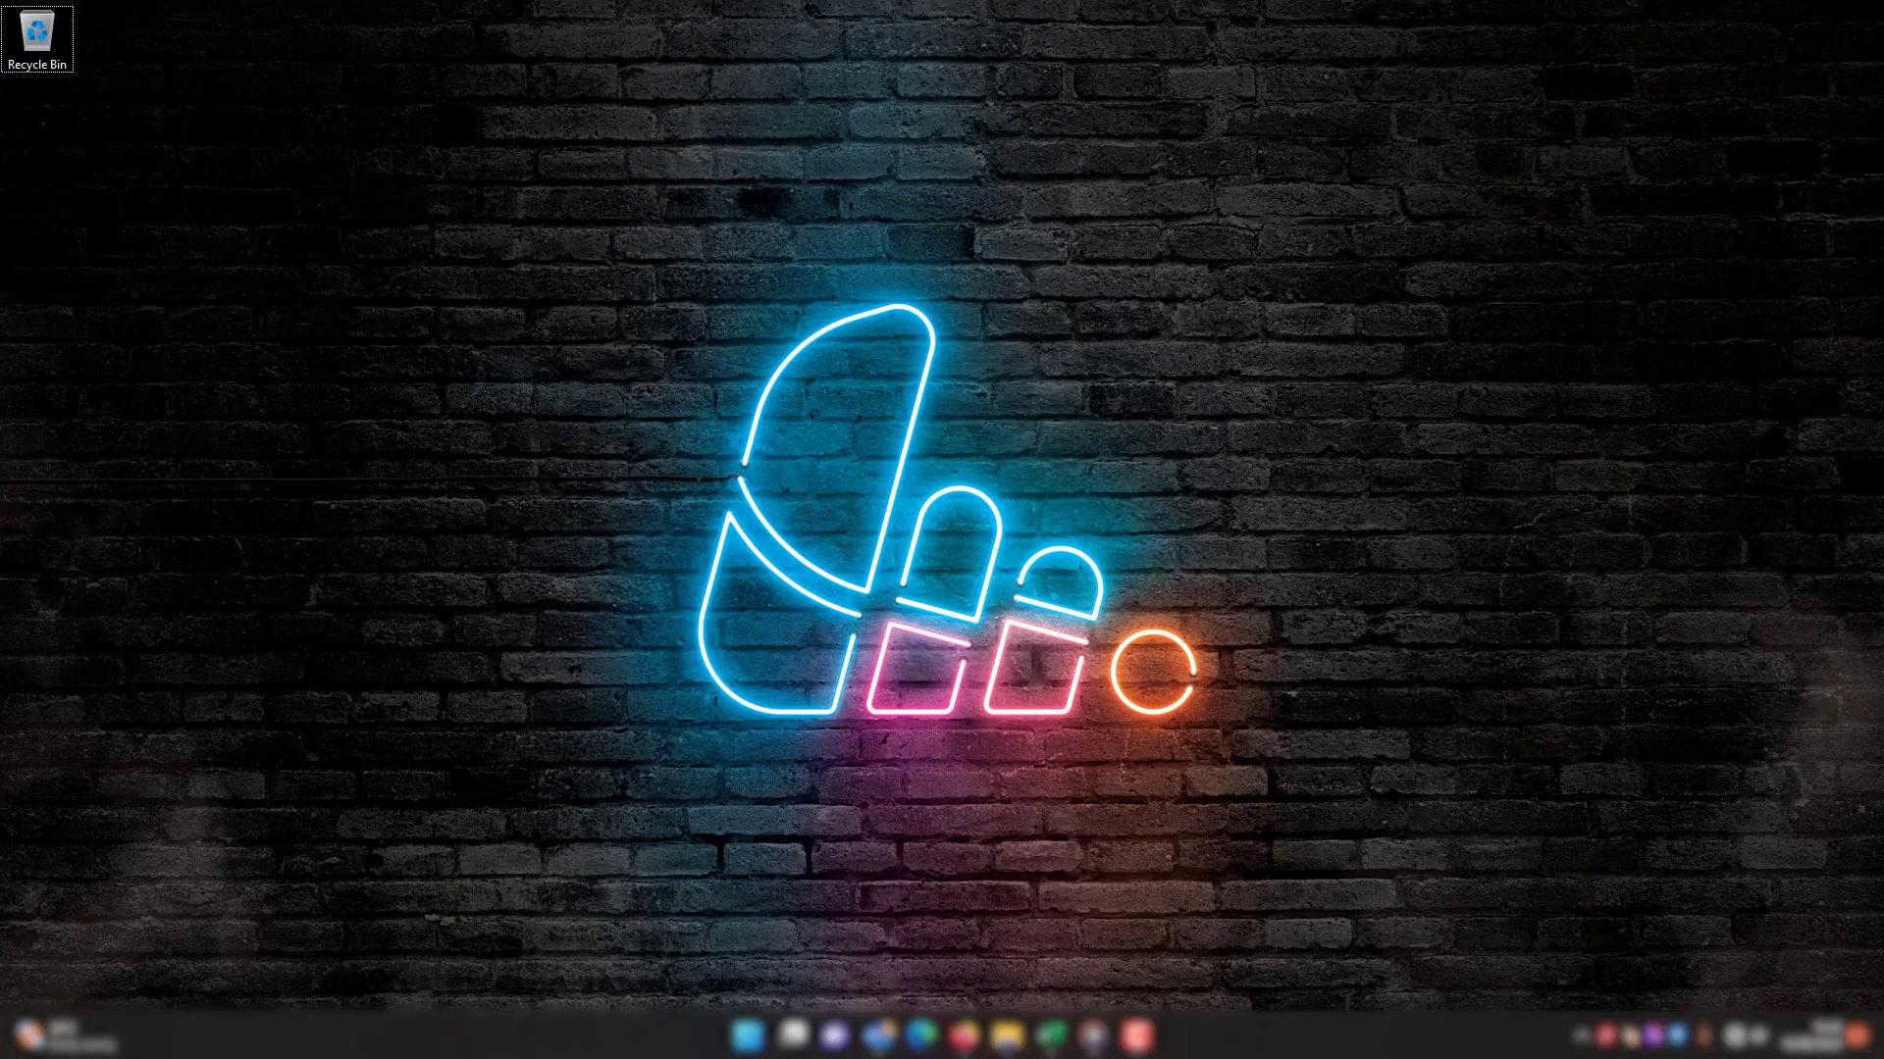
Open the Windows Settings app and go to the Ethernet page under Network & internet
key("super")
type("setting")
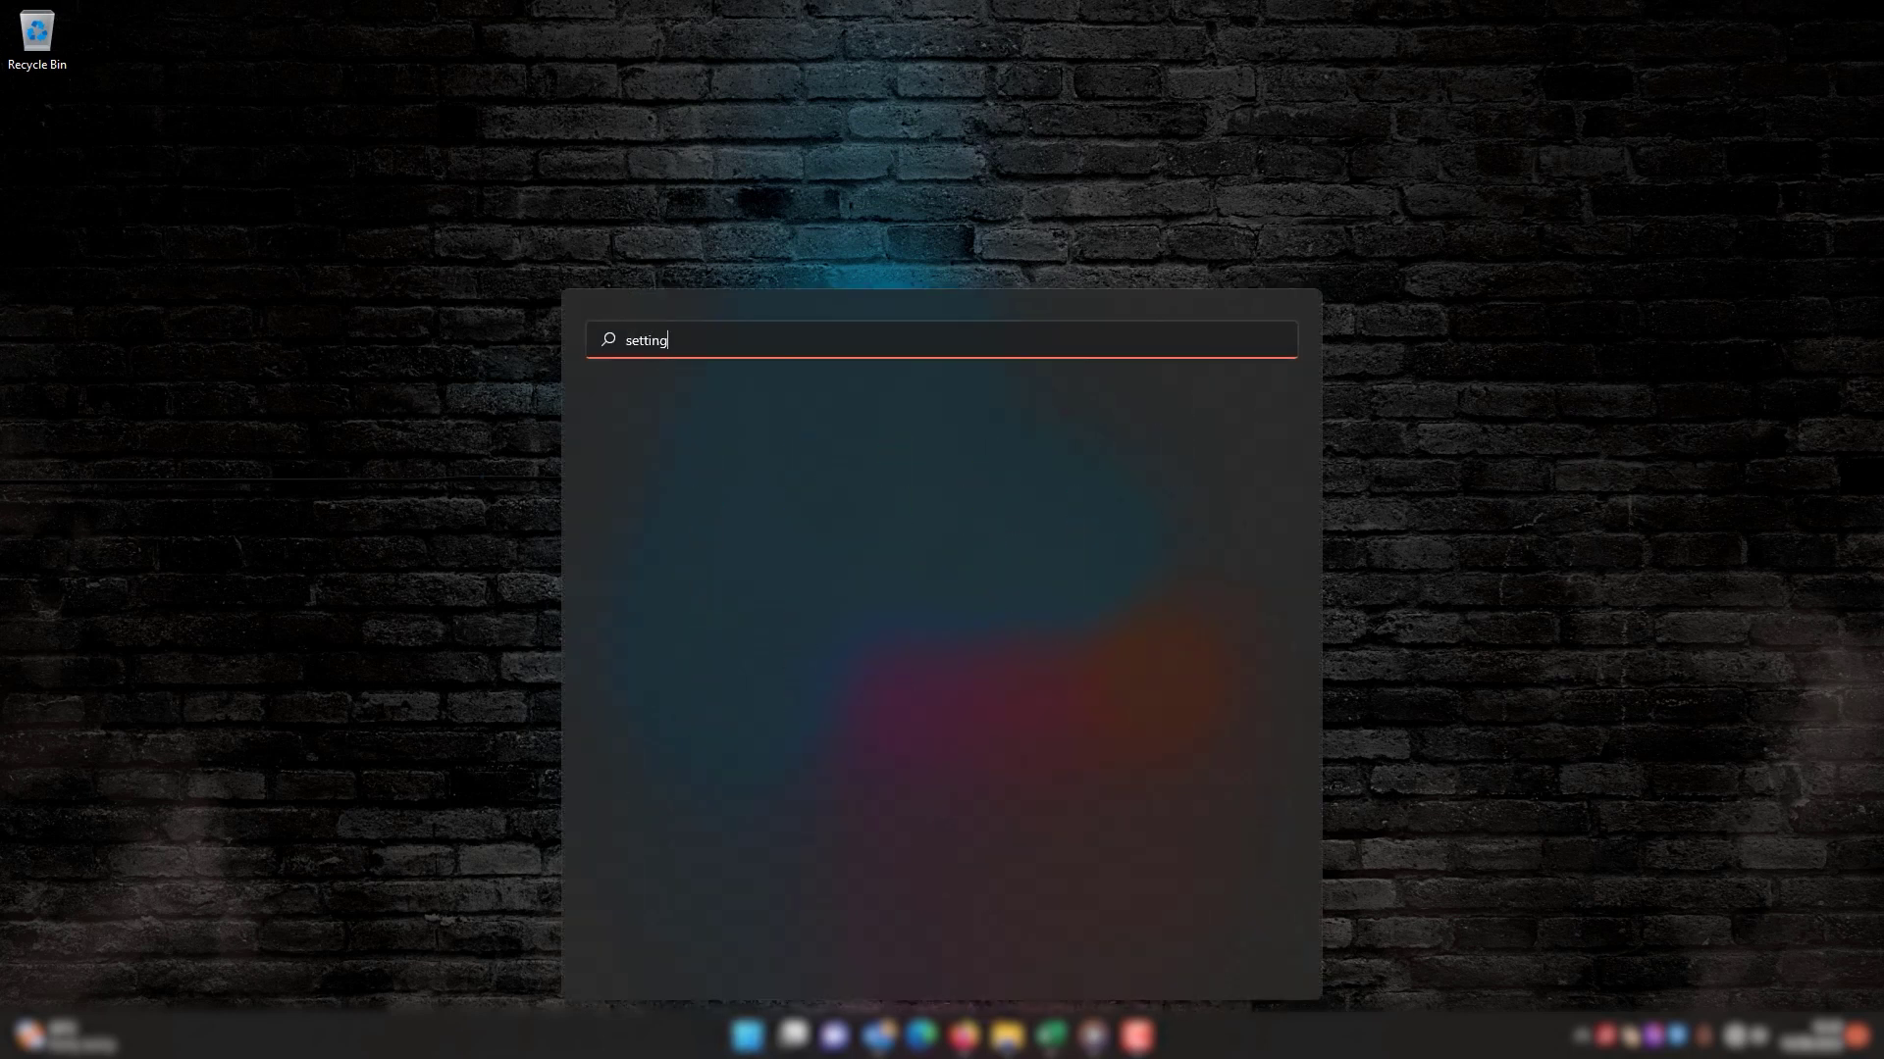
left_click(757, 490)
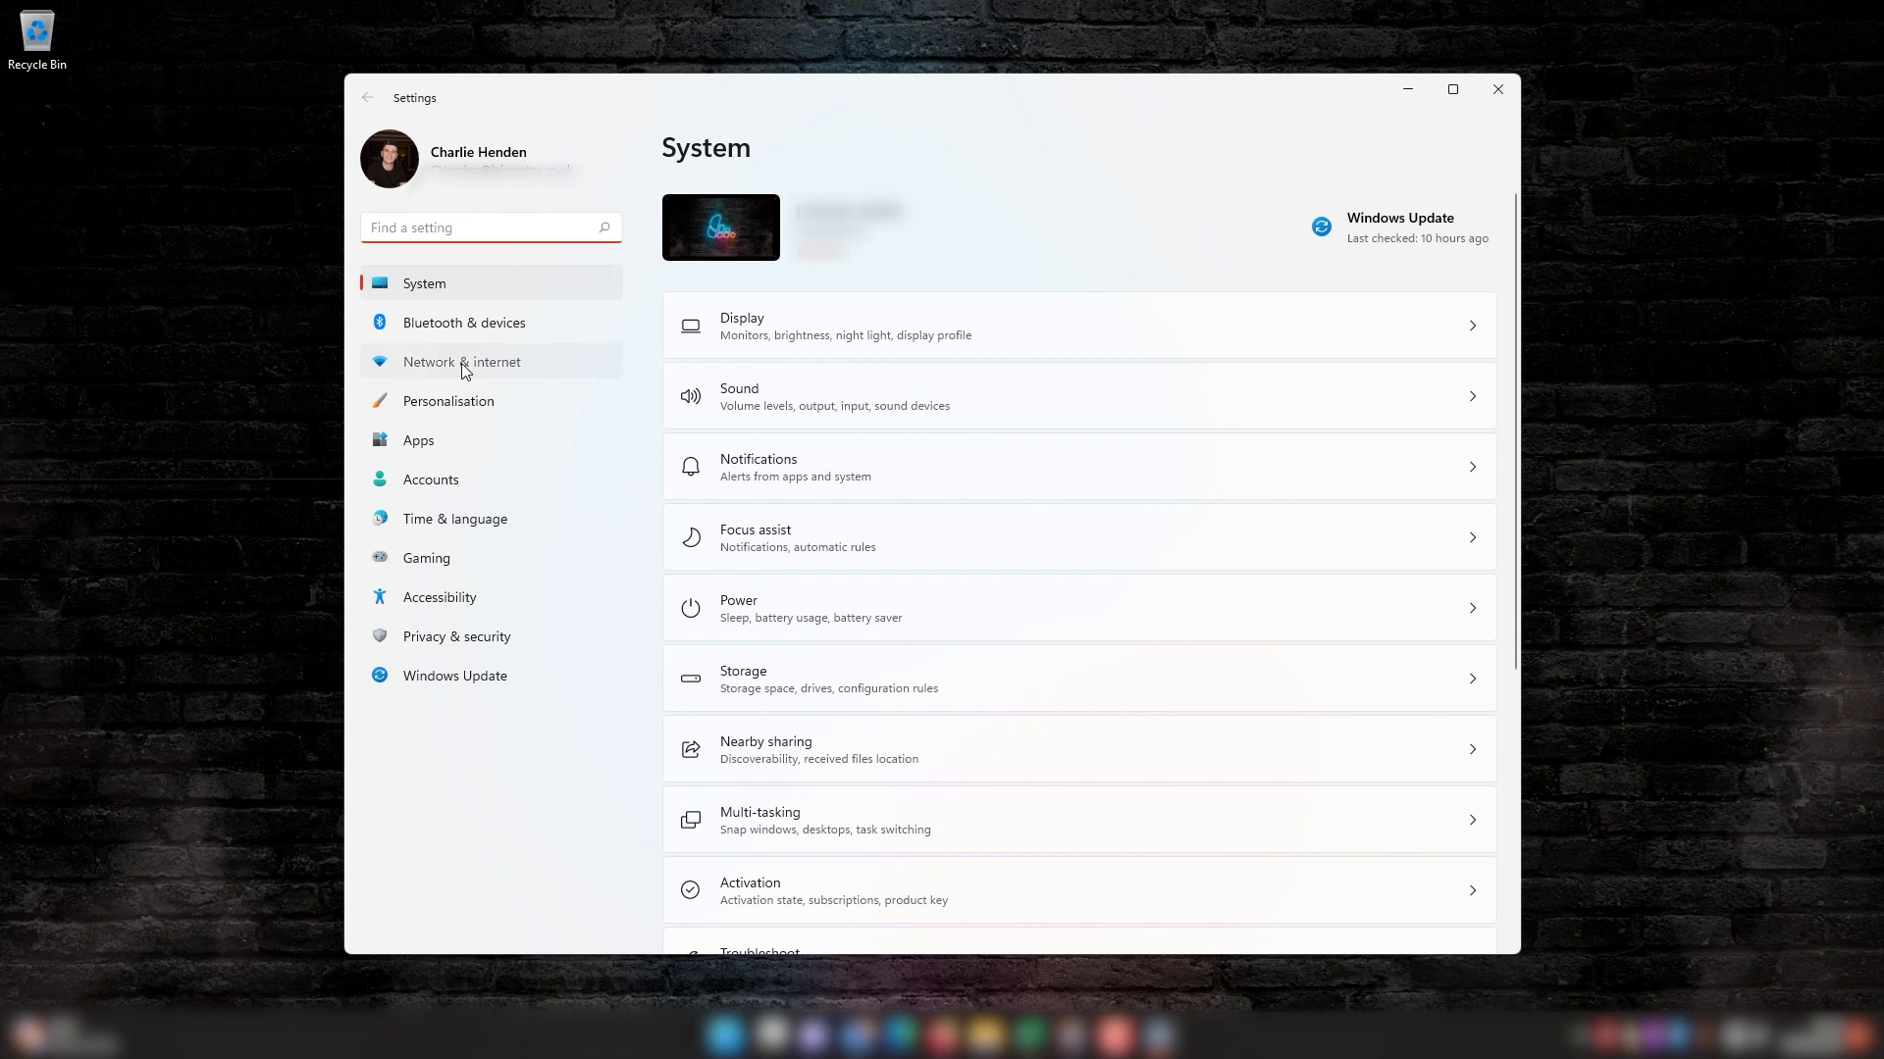
left_click(462, 372)
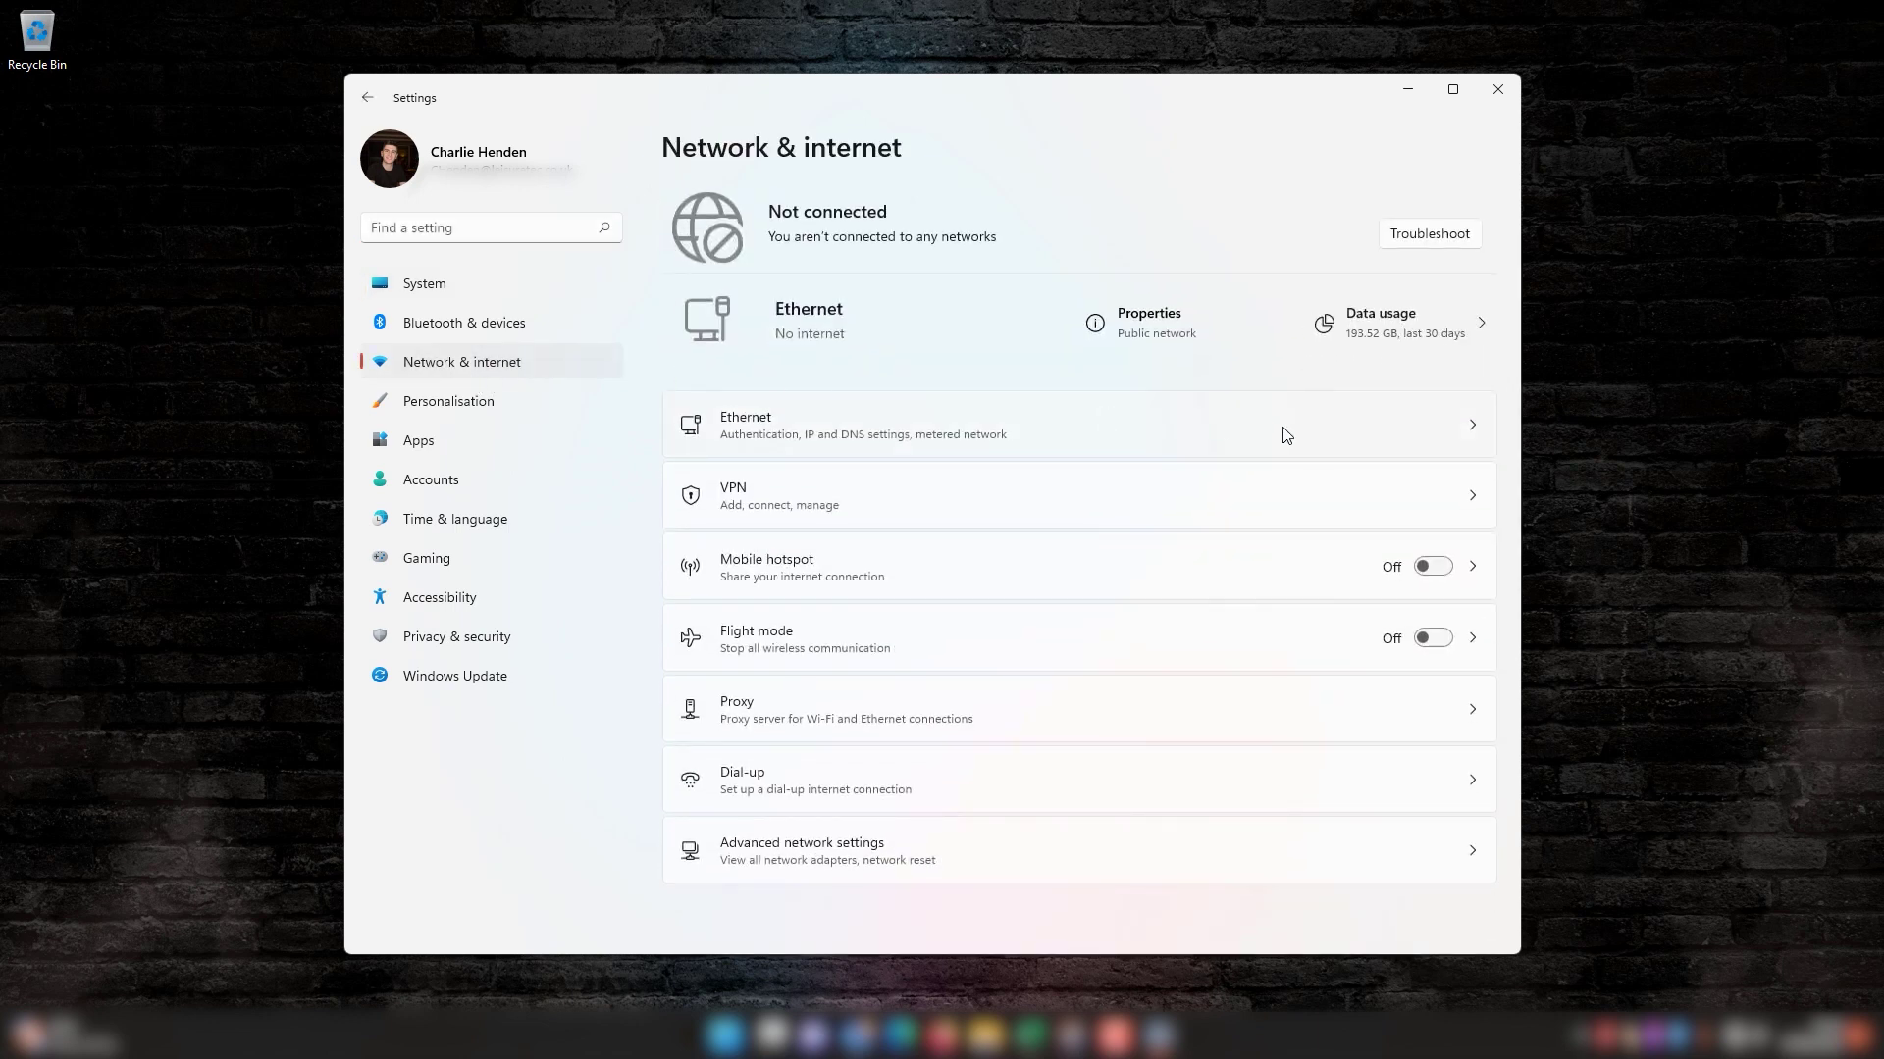
left_click(1171, 427)
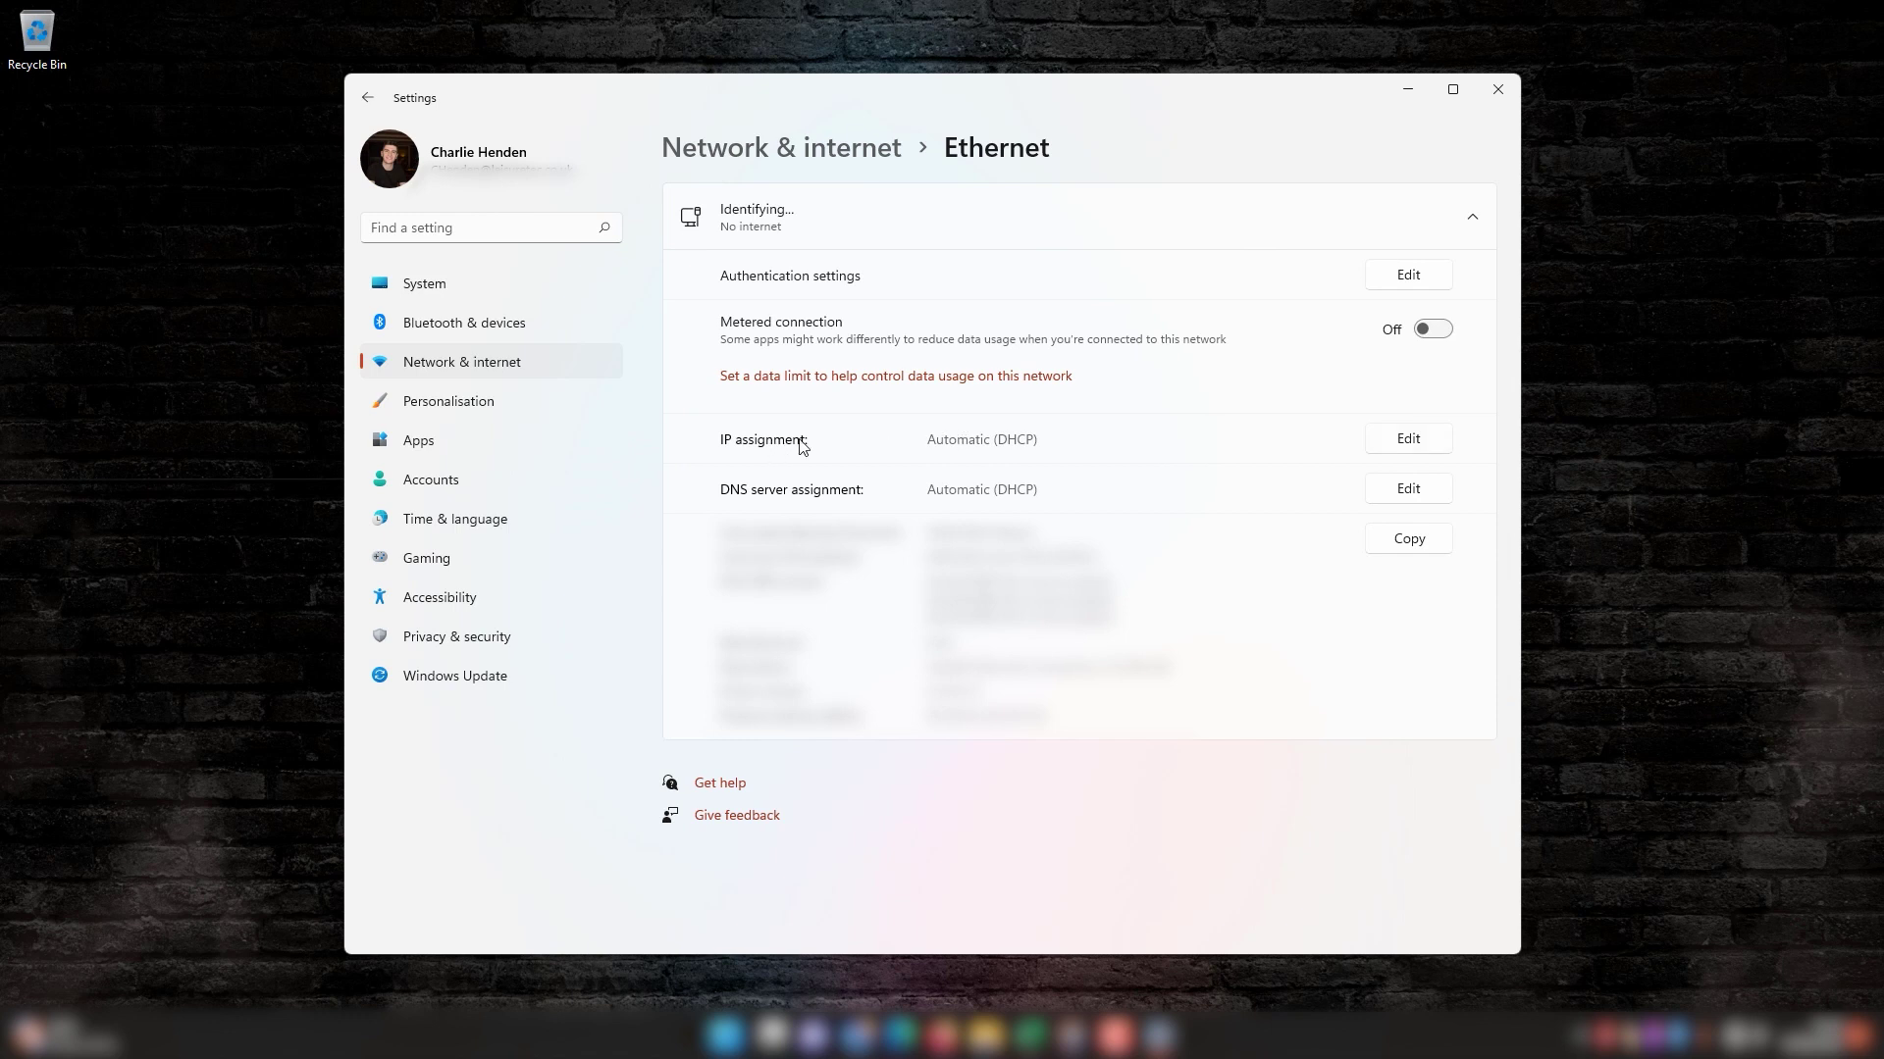
Edit the Ethernet IP assignment, switching it from automatic to Manual with IPv4 turned on
left_click_drag(930, 443, 1063, 437)
left_click(1393, 451)
left_click(1424, 444)
left_click(942, 487)
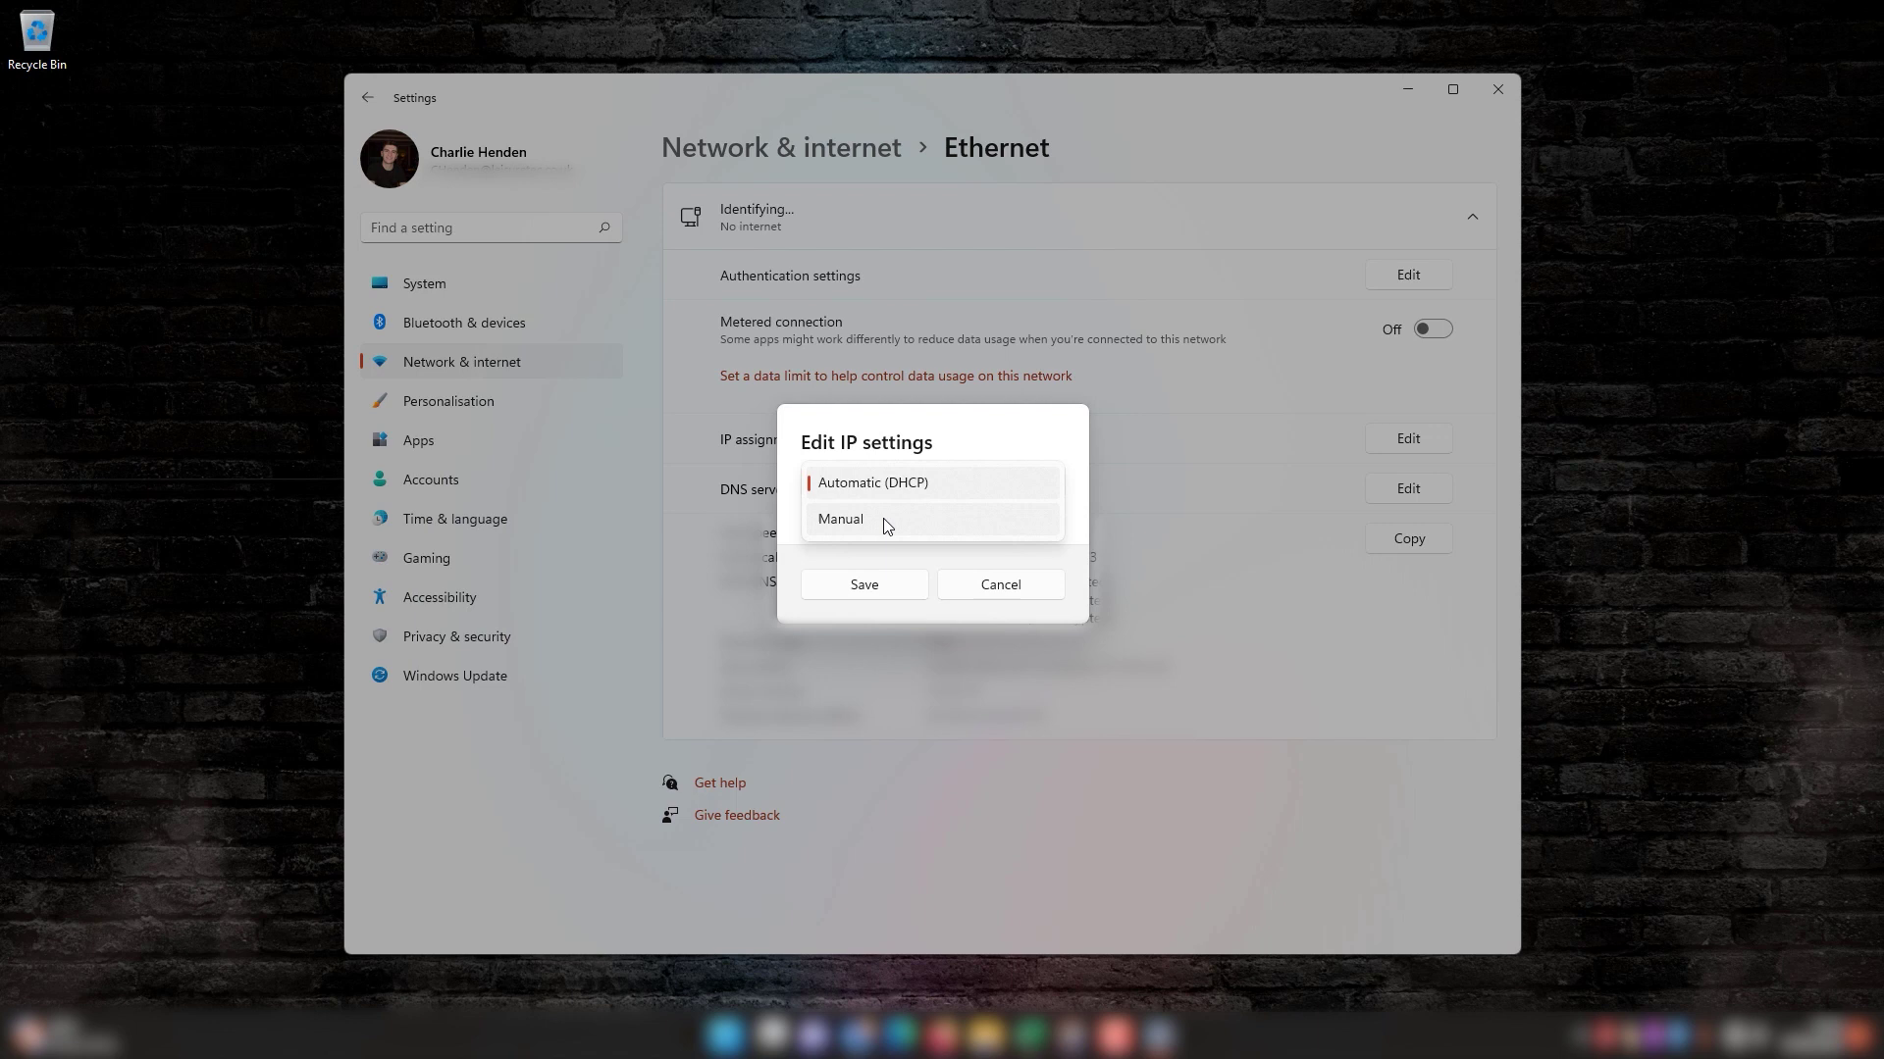
left_click(888, 535)
left_click(821, 492)
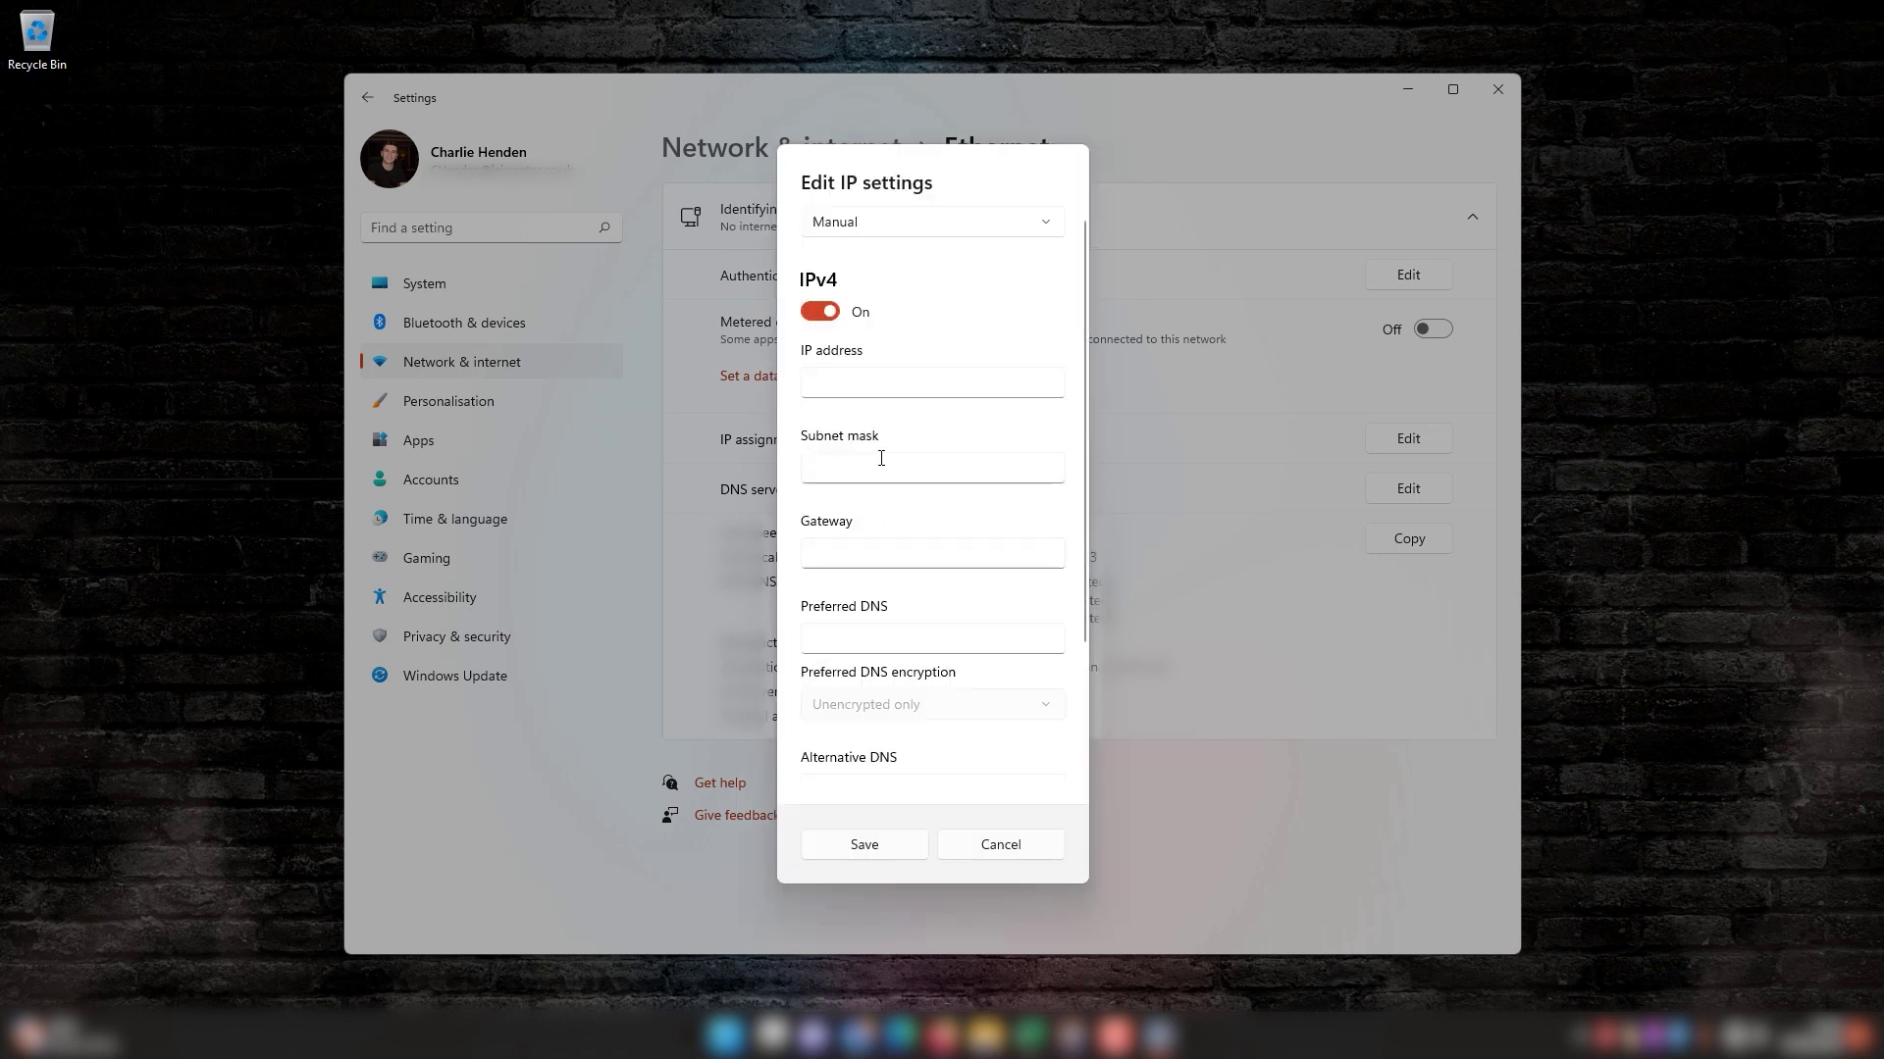
Set the IP address to 192.168.2.20 and the subnet mask to 255.255.255.0, then save the IP settings
left_click(875, 382)
type("192.168.2.20")
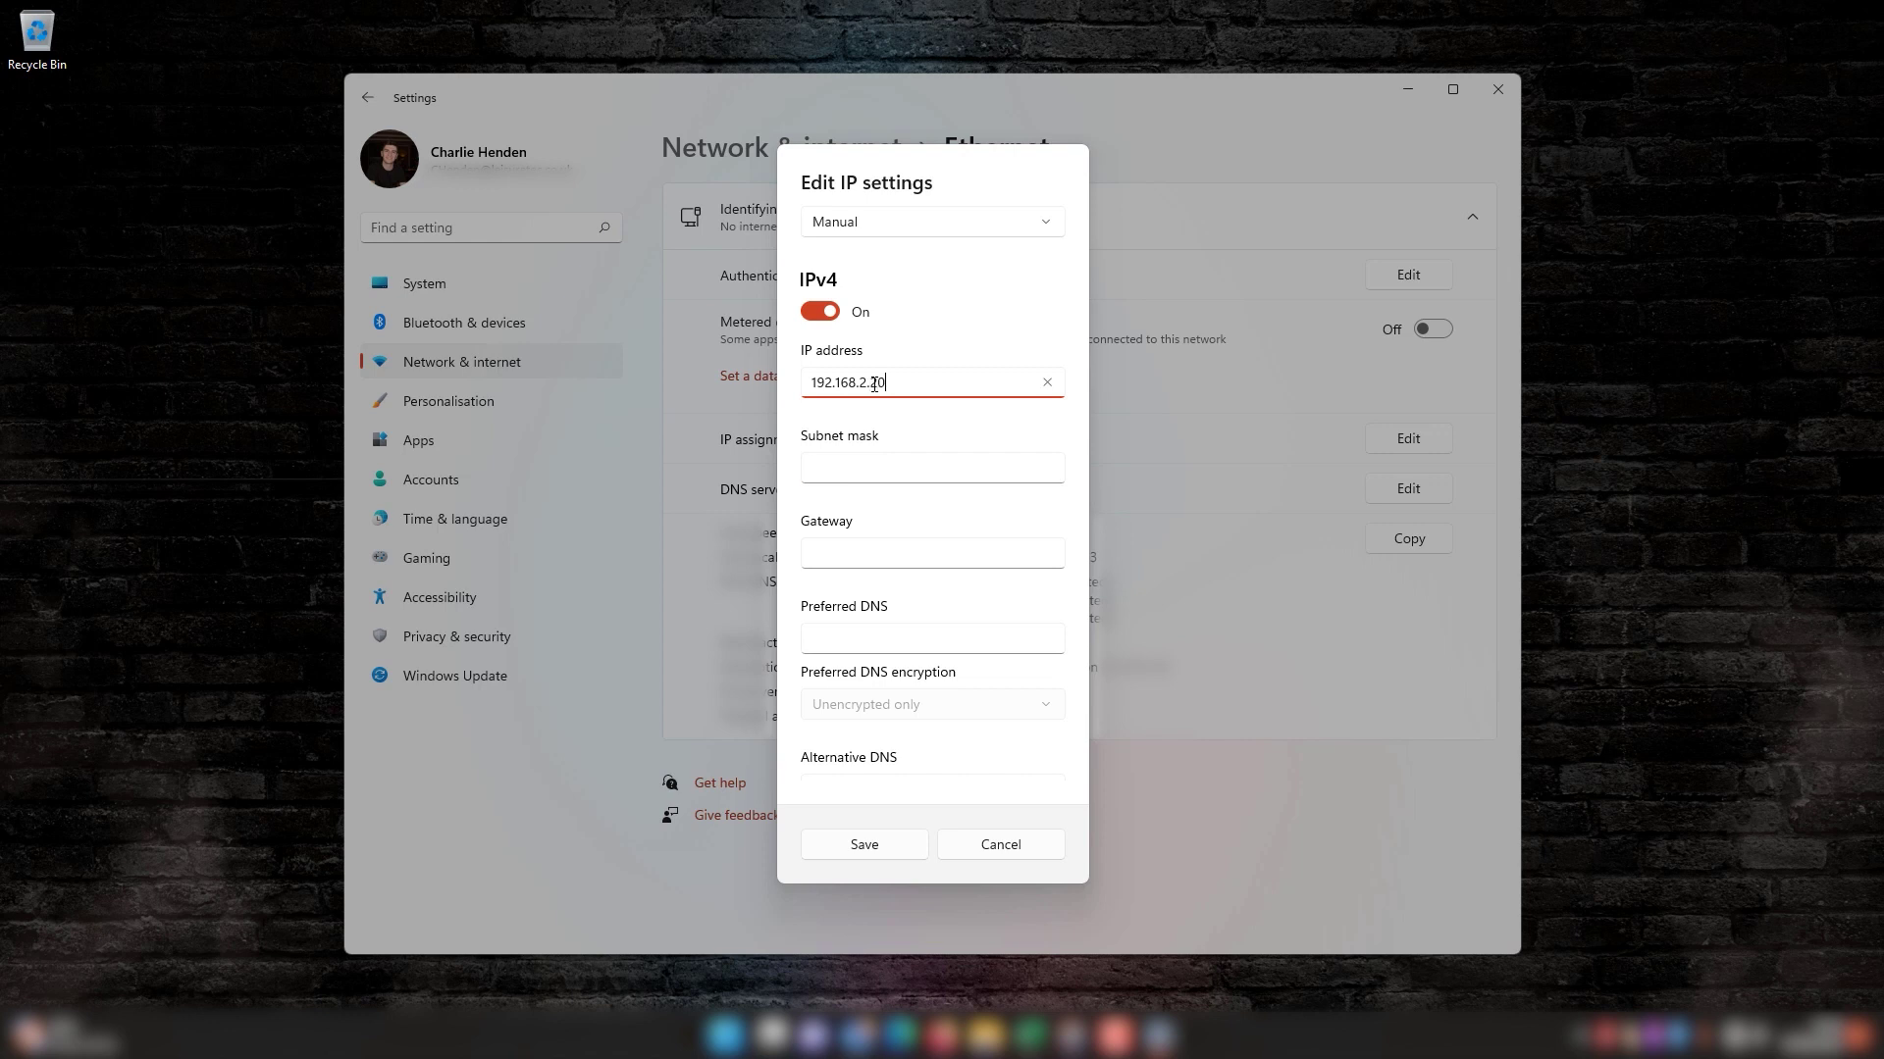
key("Tab")
type("2")
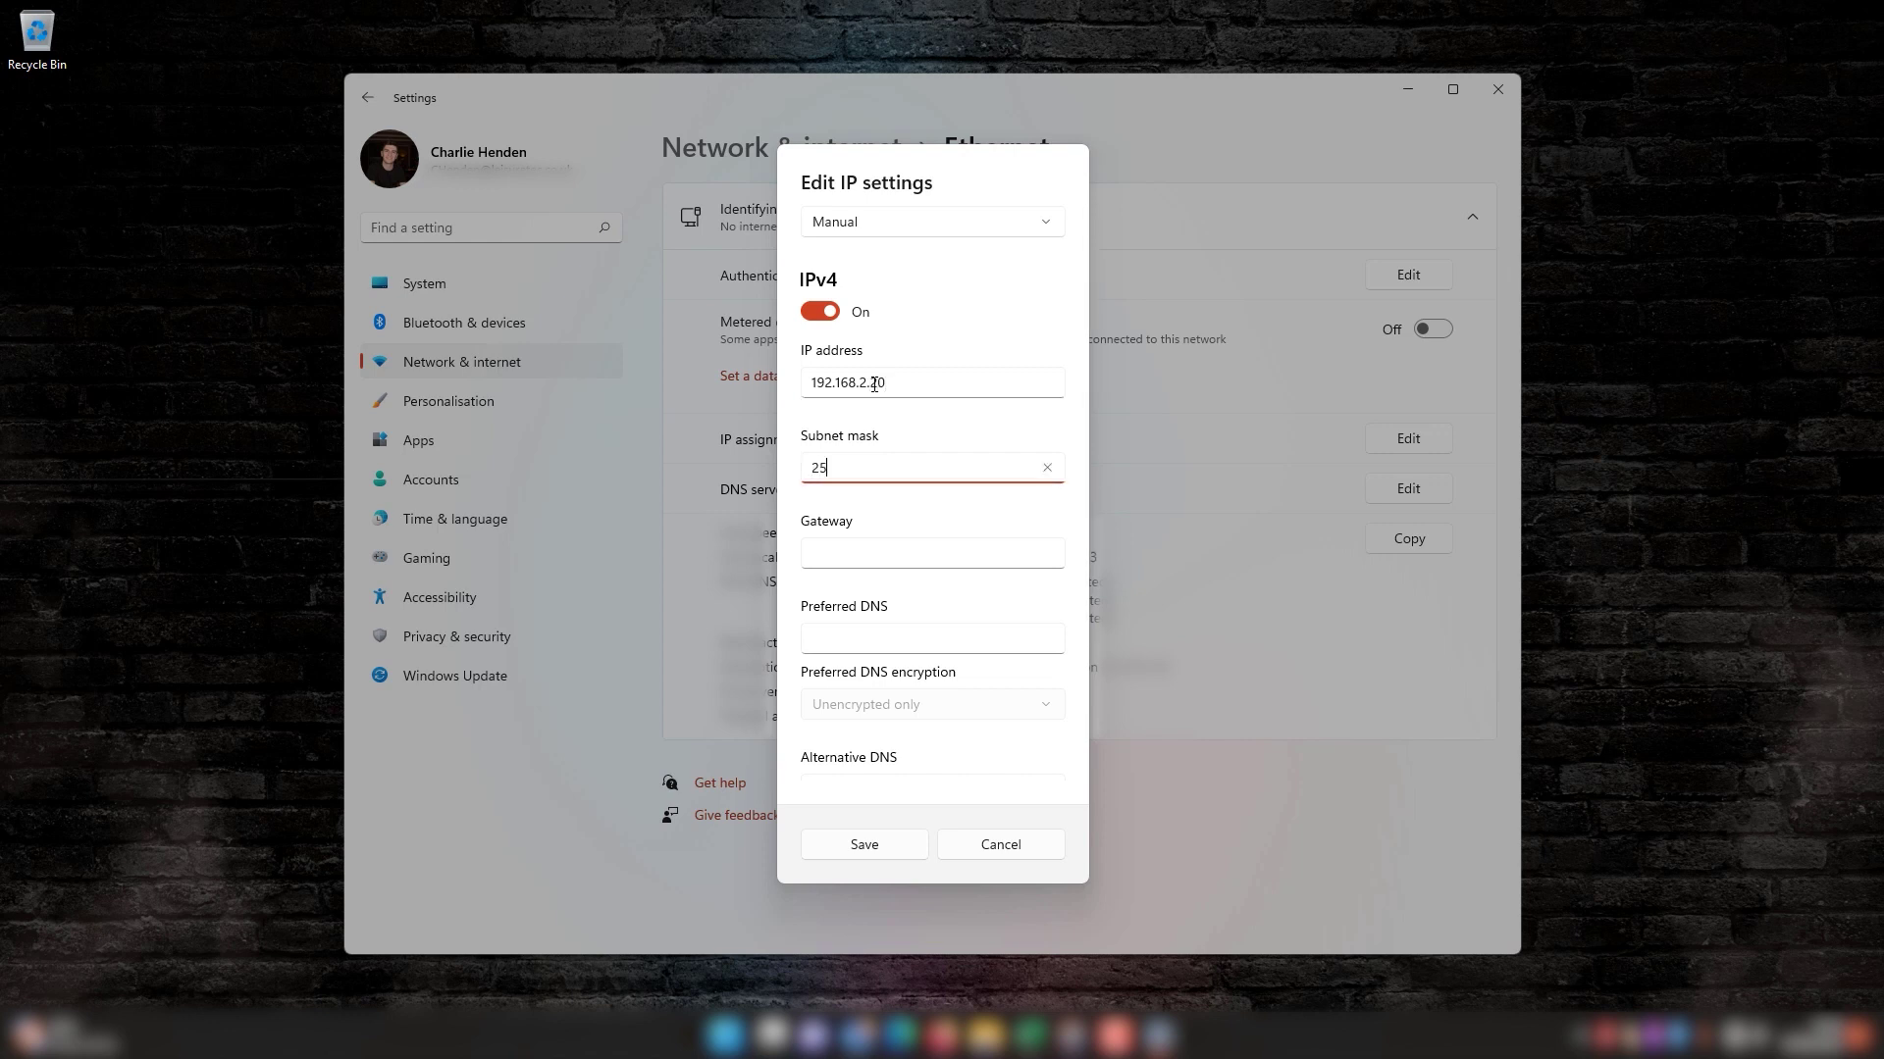
type("55.255.0")
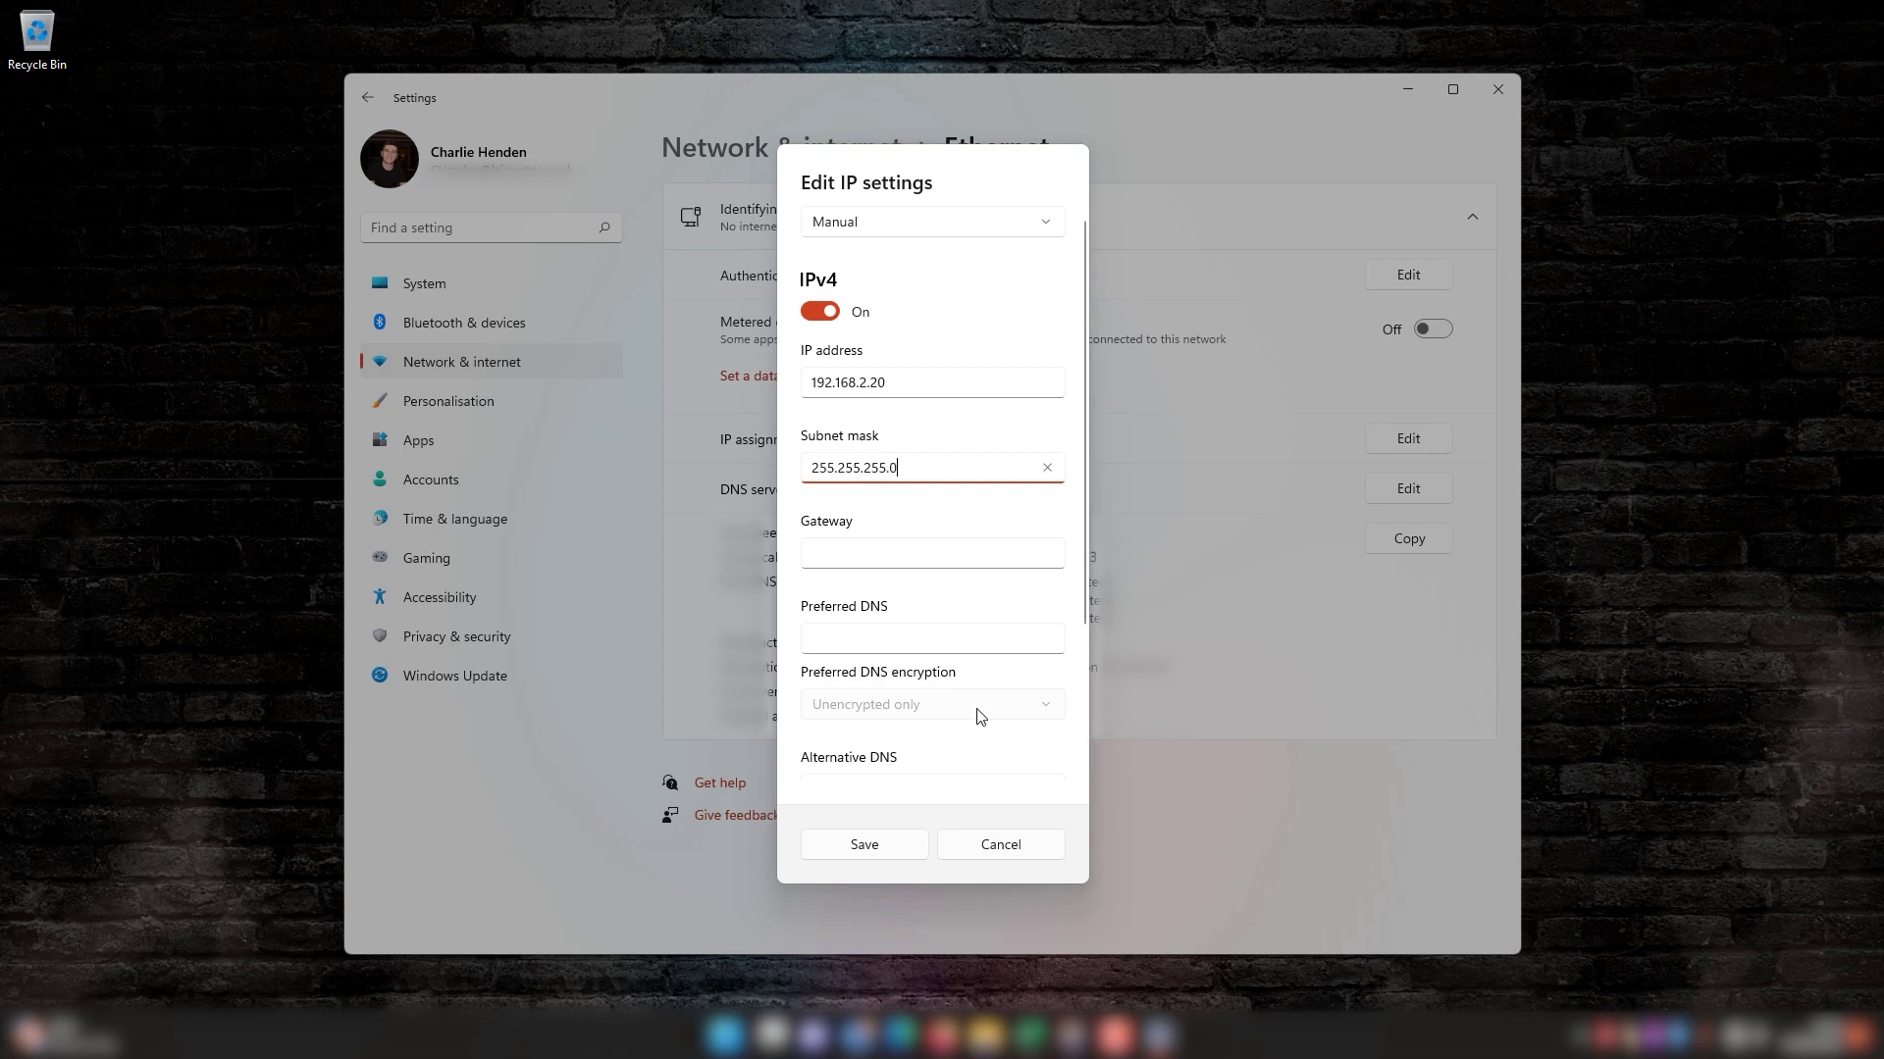
left_click(904, 793)
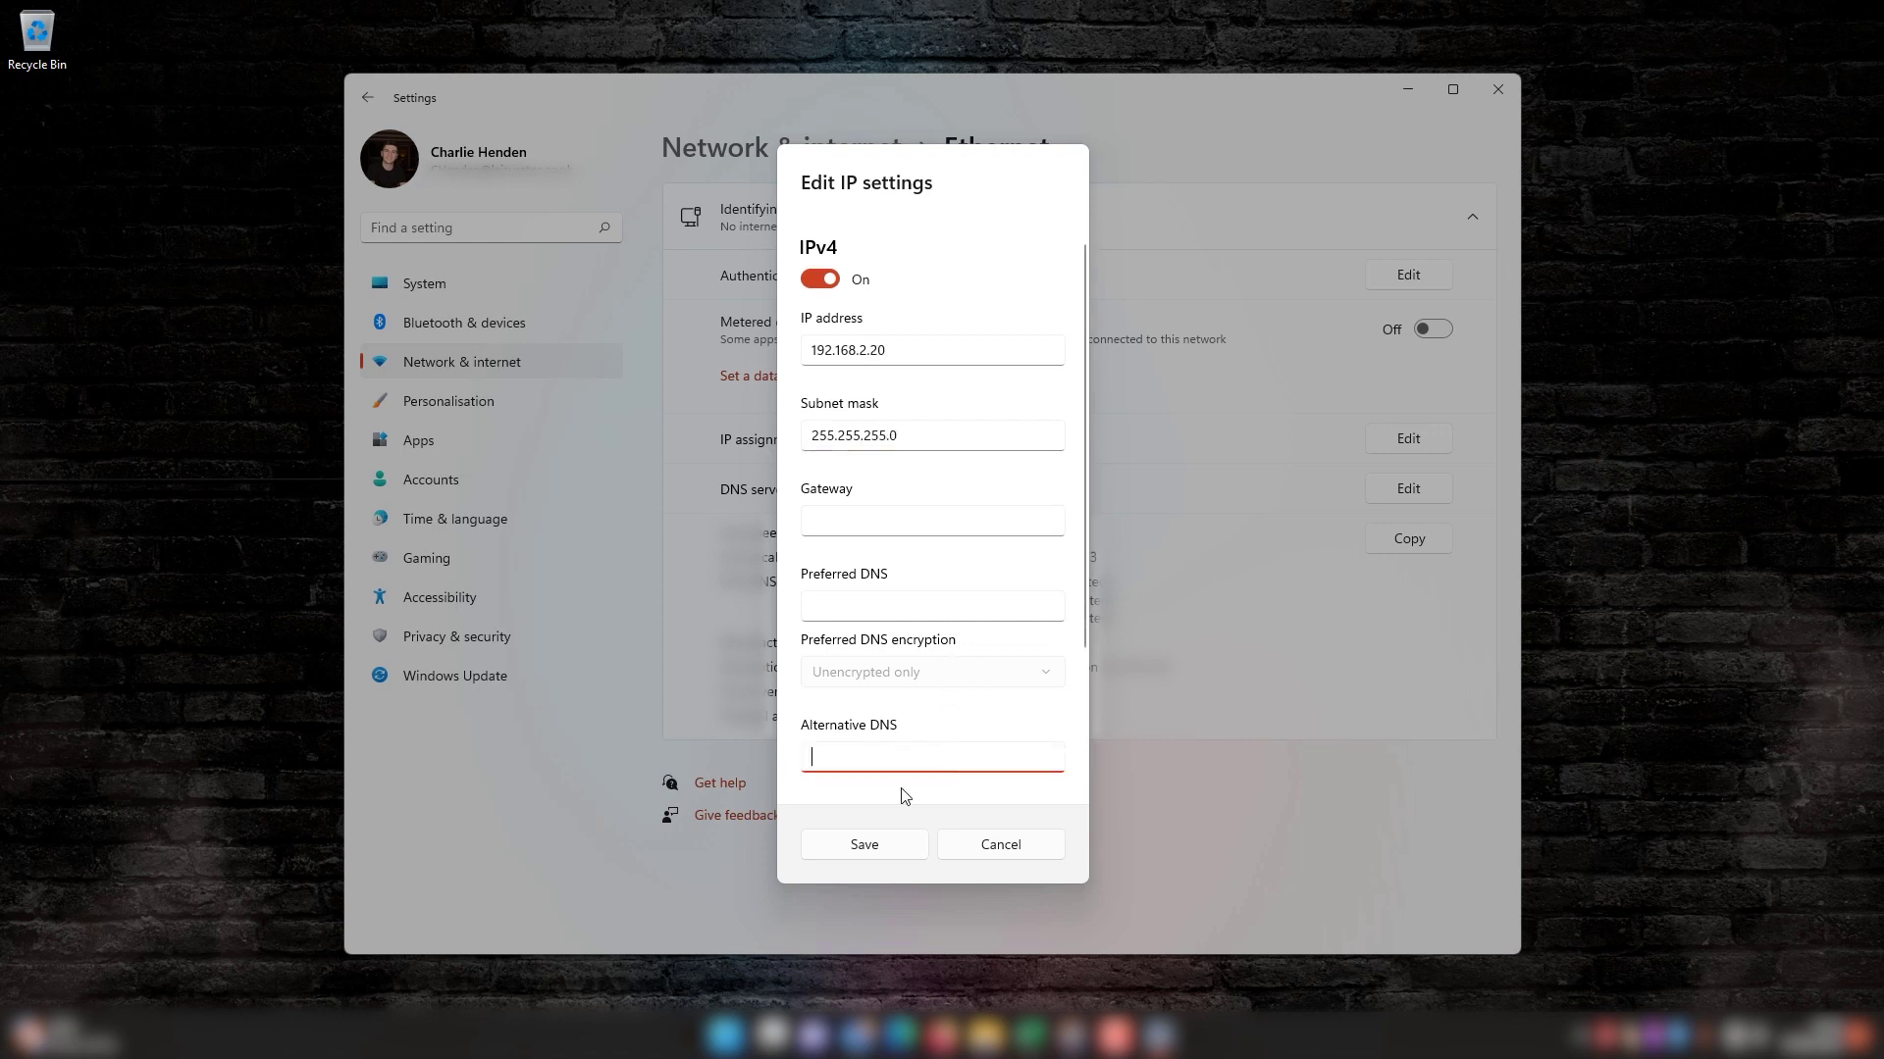
left_click(870, 843)
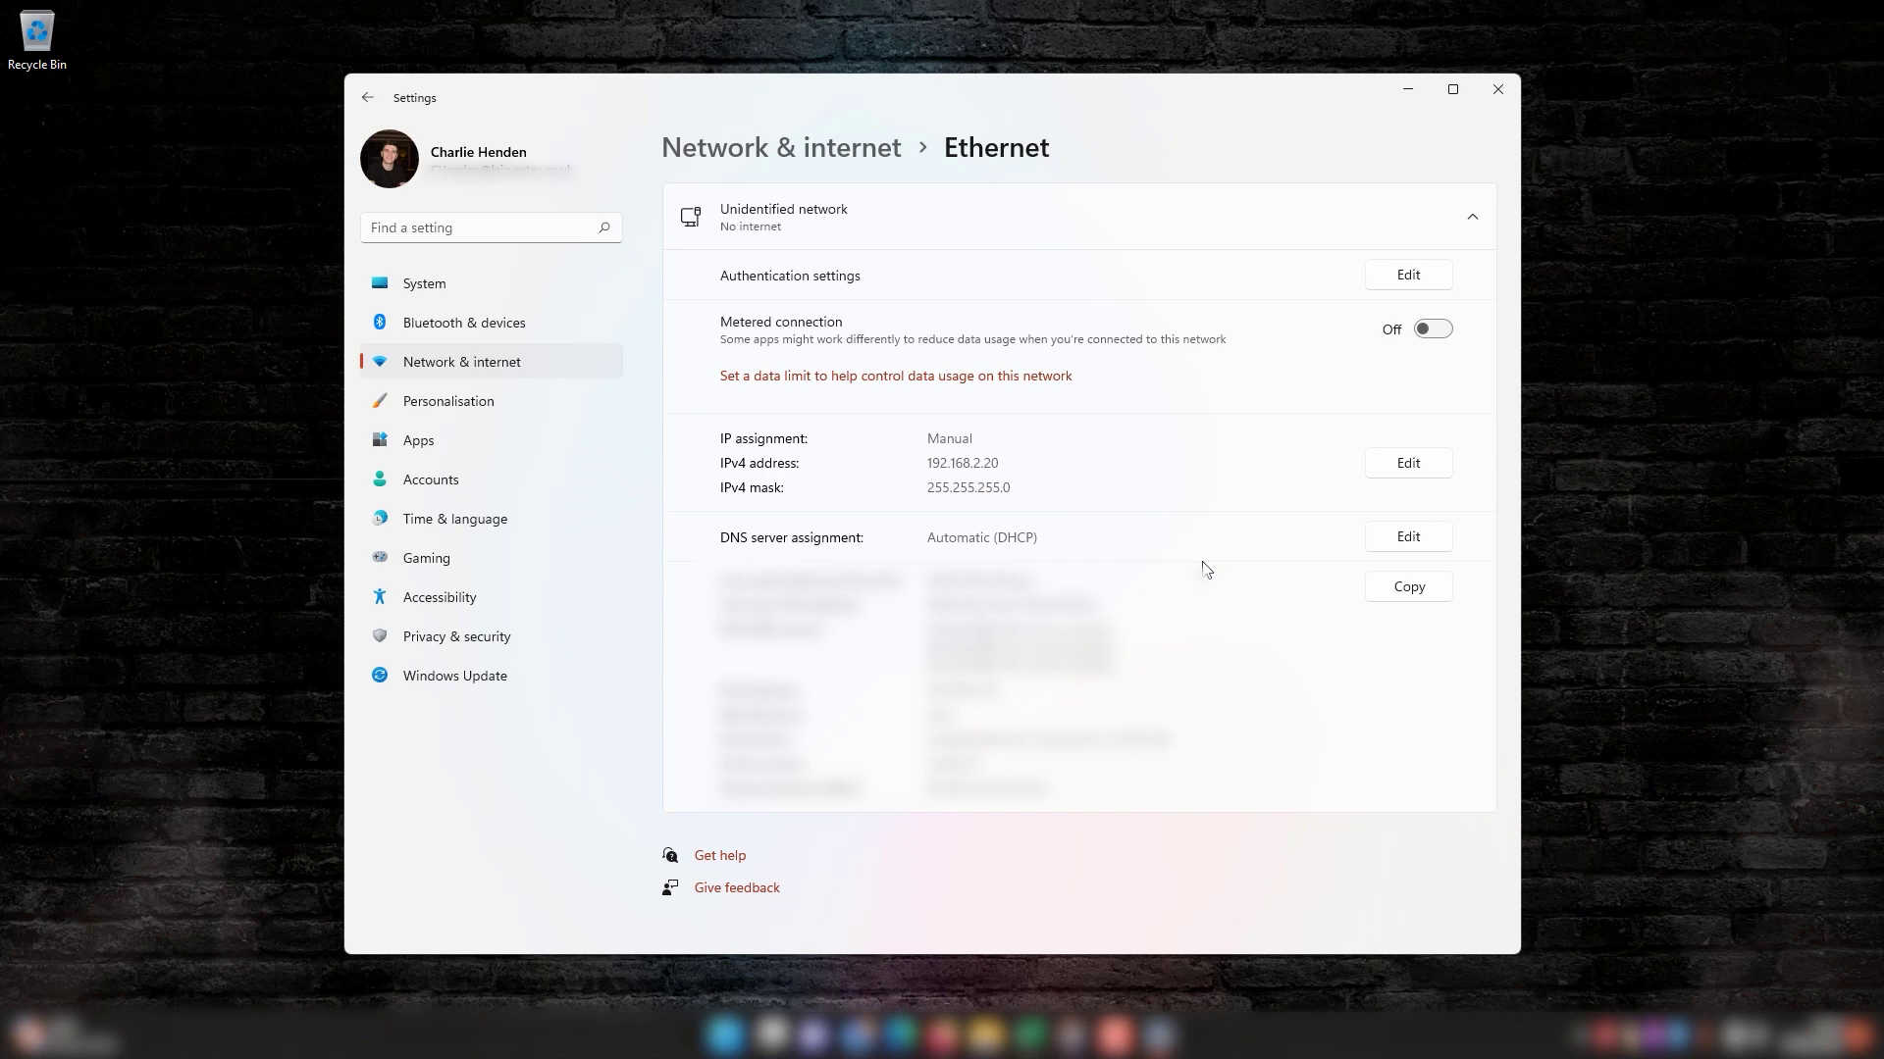
Switch to Microsoft Edge and load the media player's web interface at 192.168.2.21
key("super")
type("edge")
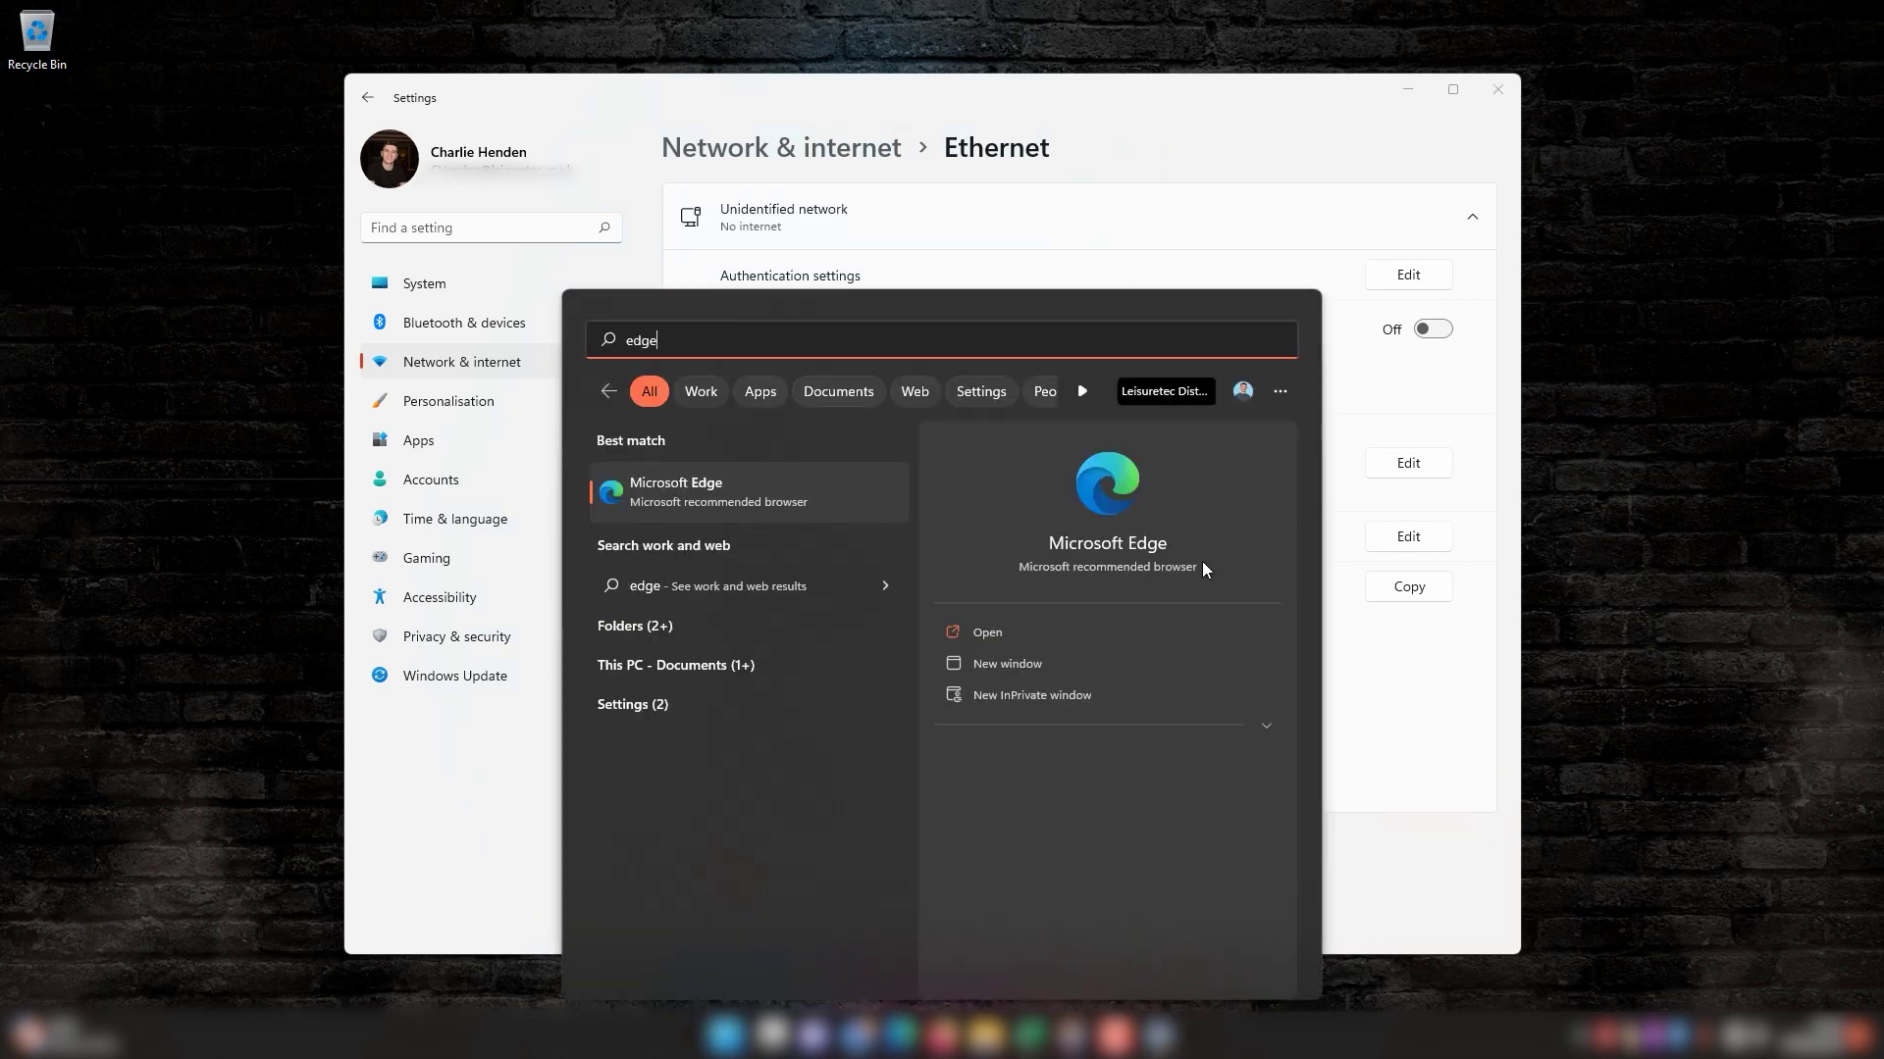
key("Return")
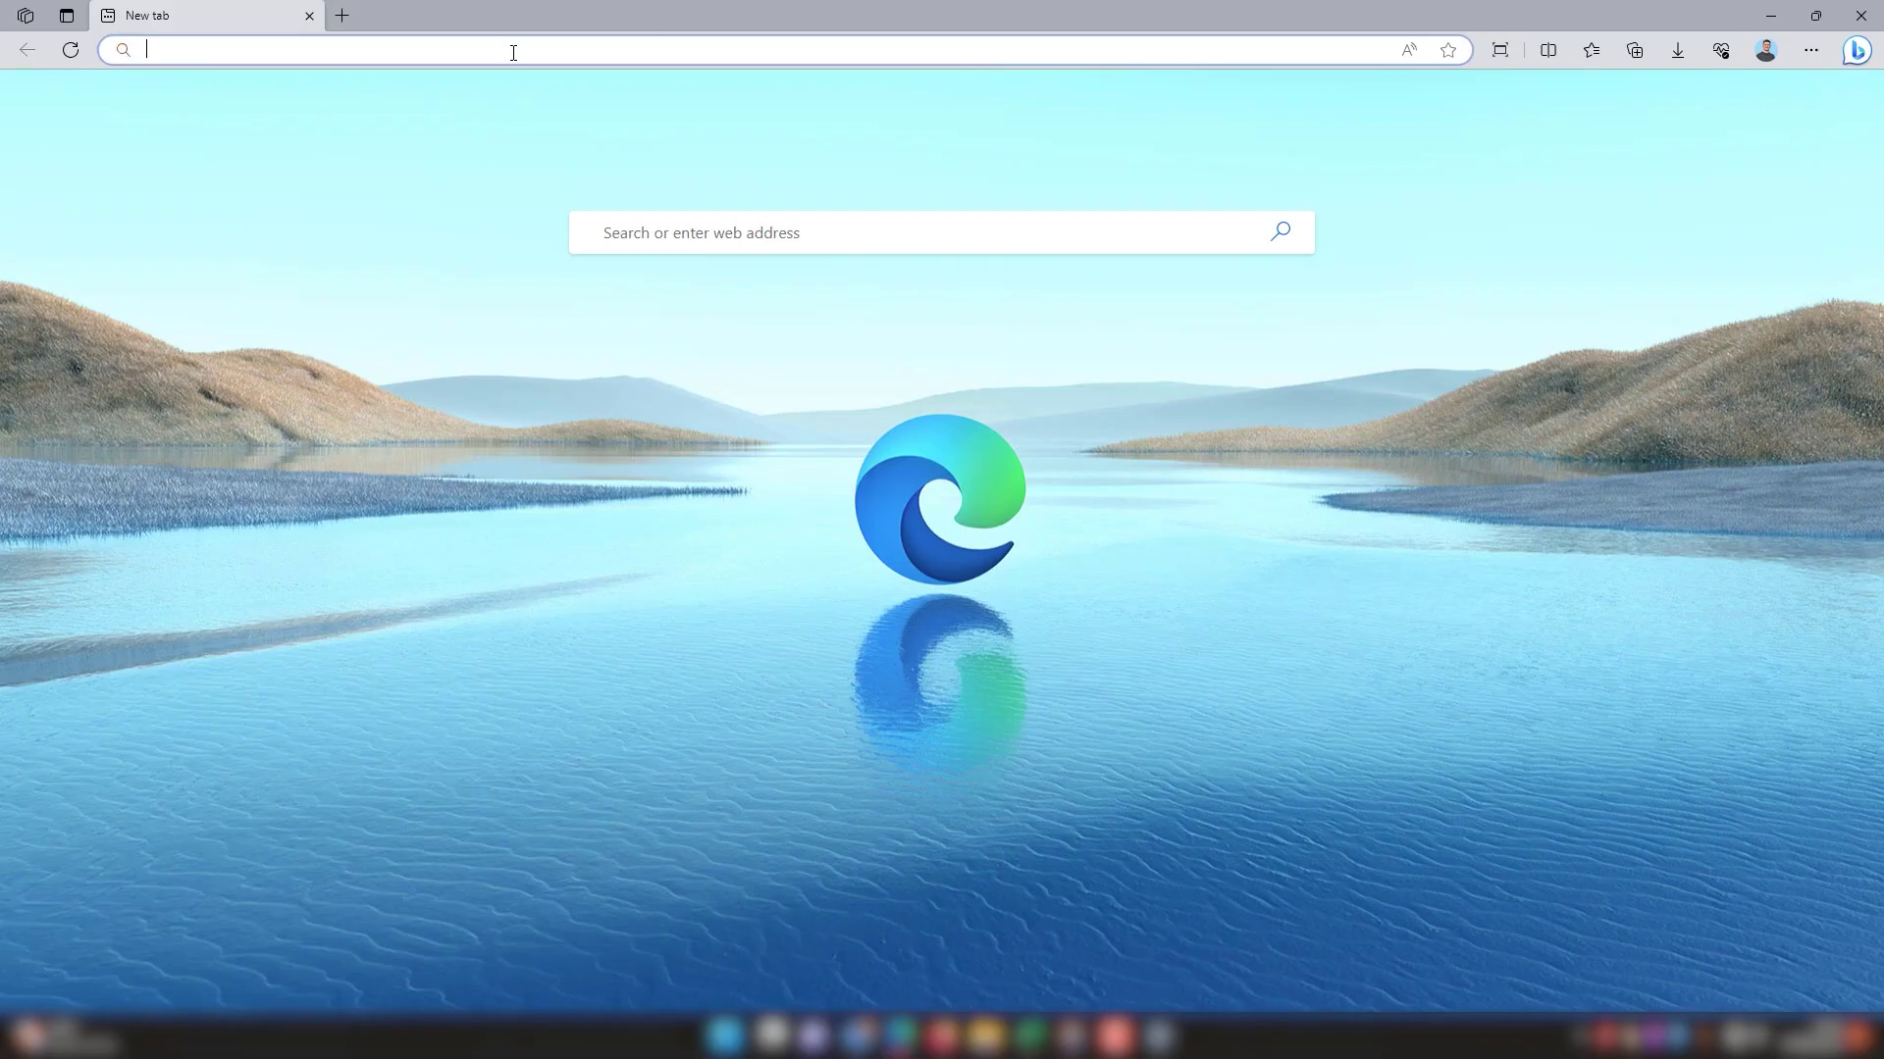
type("192.168.2.21")
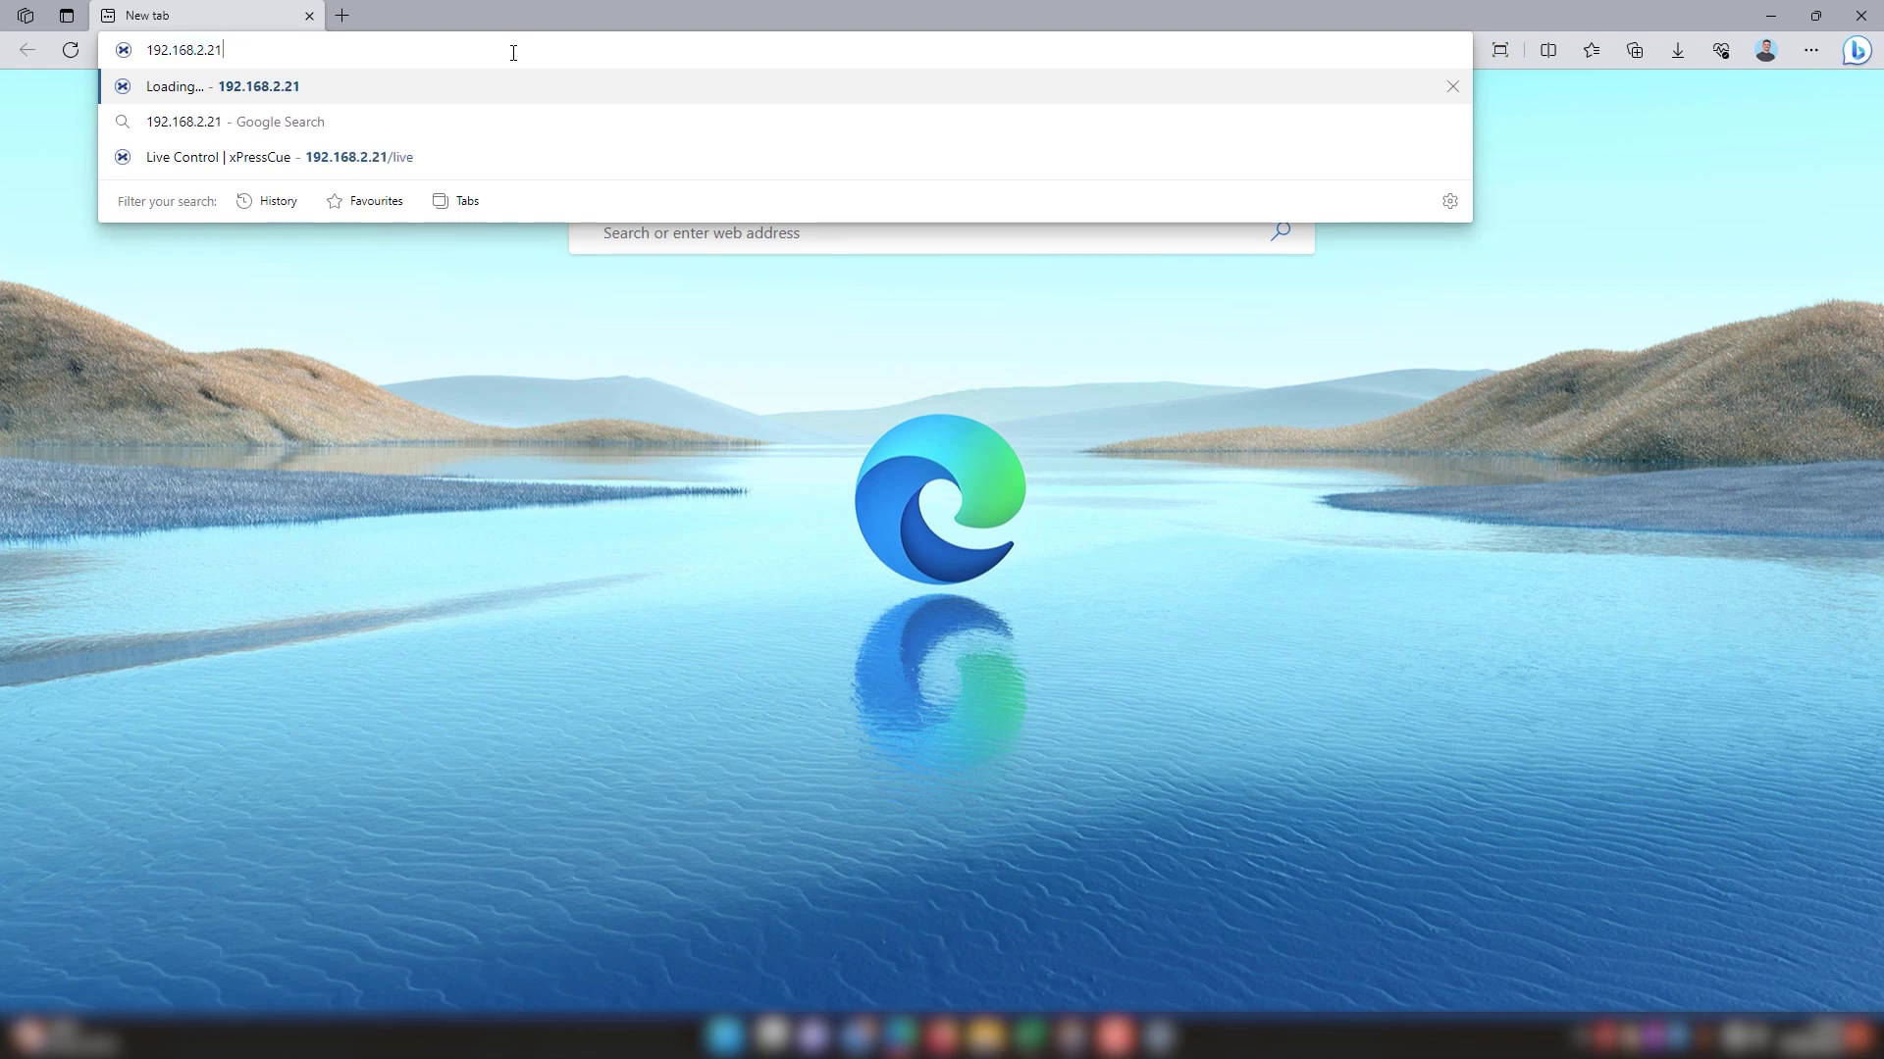
key("Return")
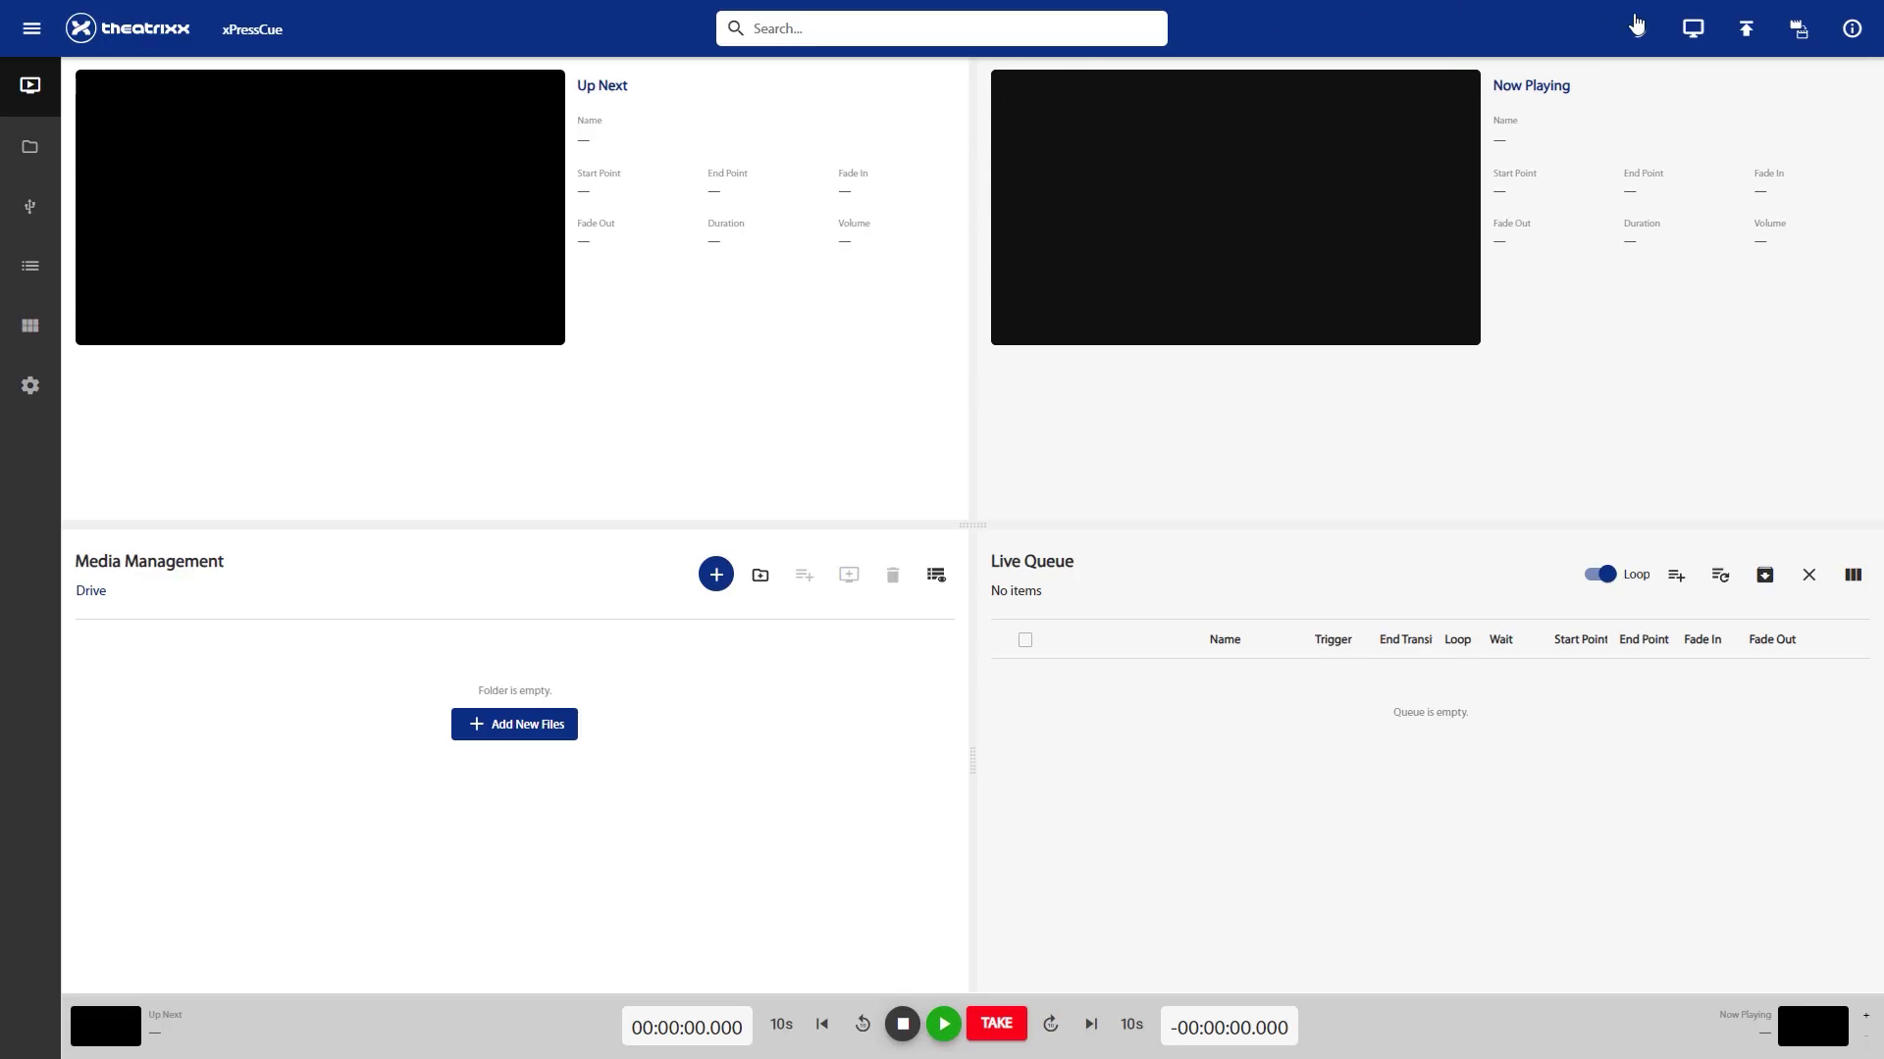
Try the light and dark themes of the xPressCue interface, leaving it in dark mode
left_click(1641, 35)
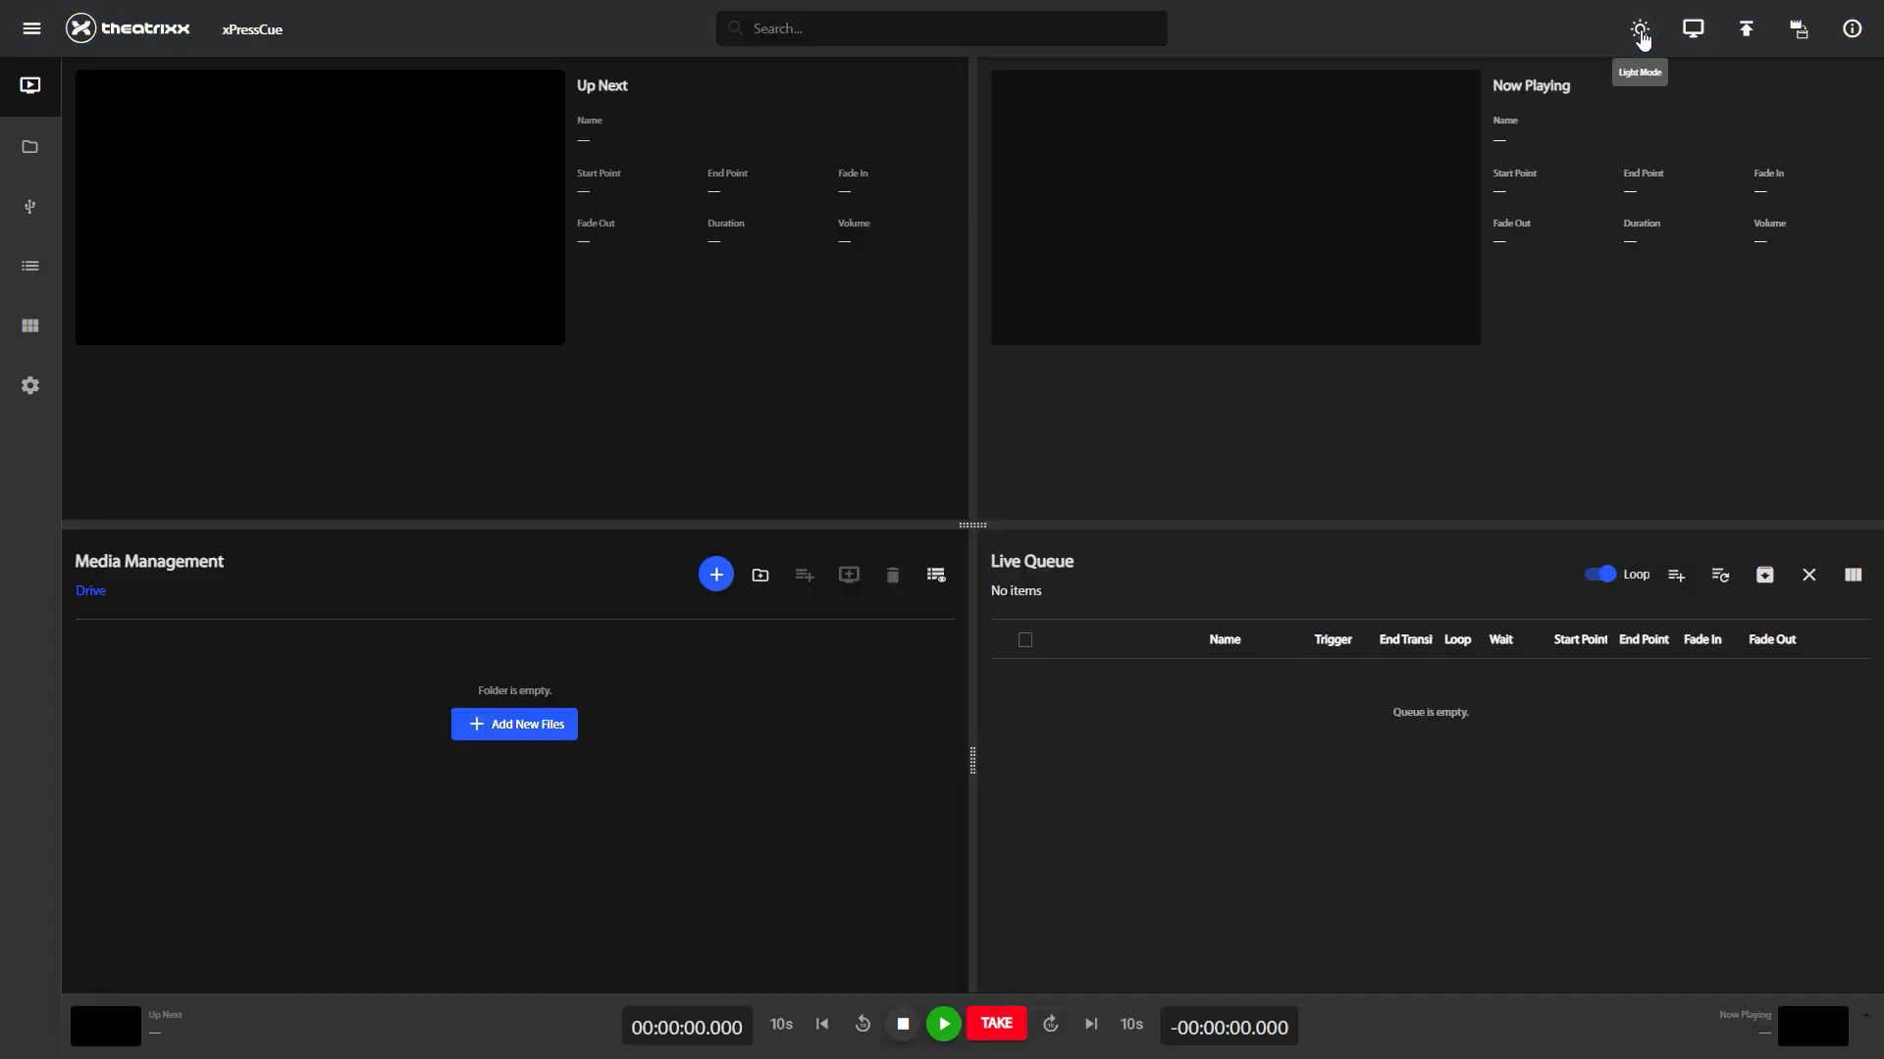
left_click(1642, 35)
left_click(1641, 34)
Expand the navigation labels and review the Media Management, USB Storage, Playlist Management, Hardware Remotes and Settings pages, plus the device information
left_click(30, 32)
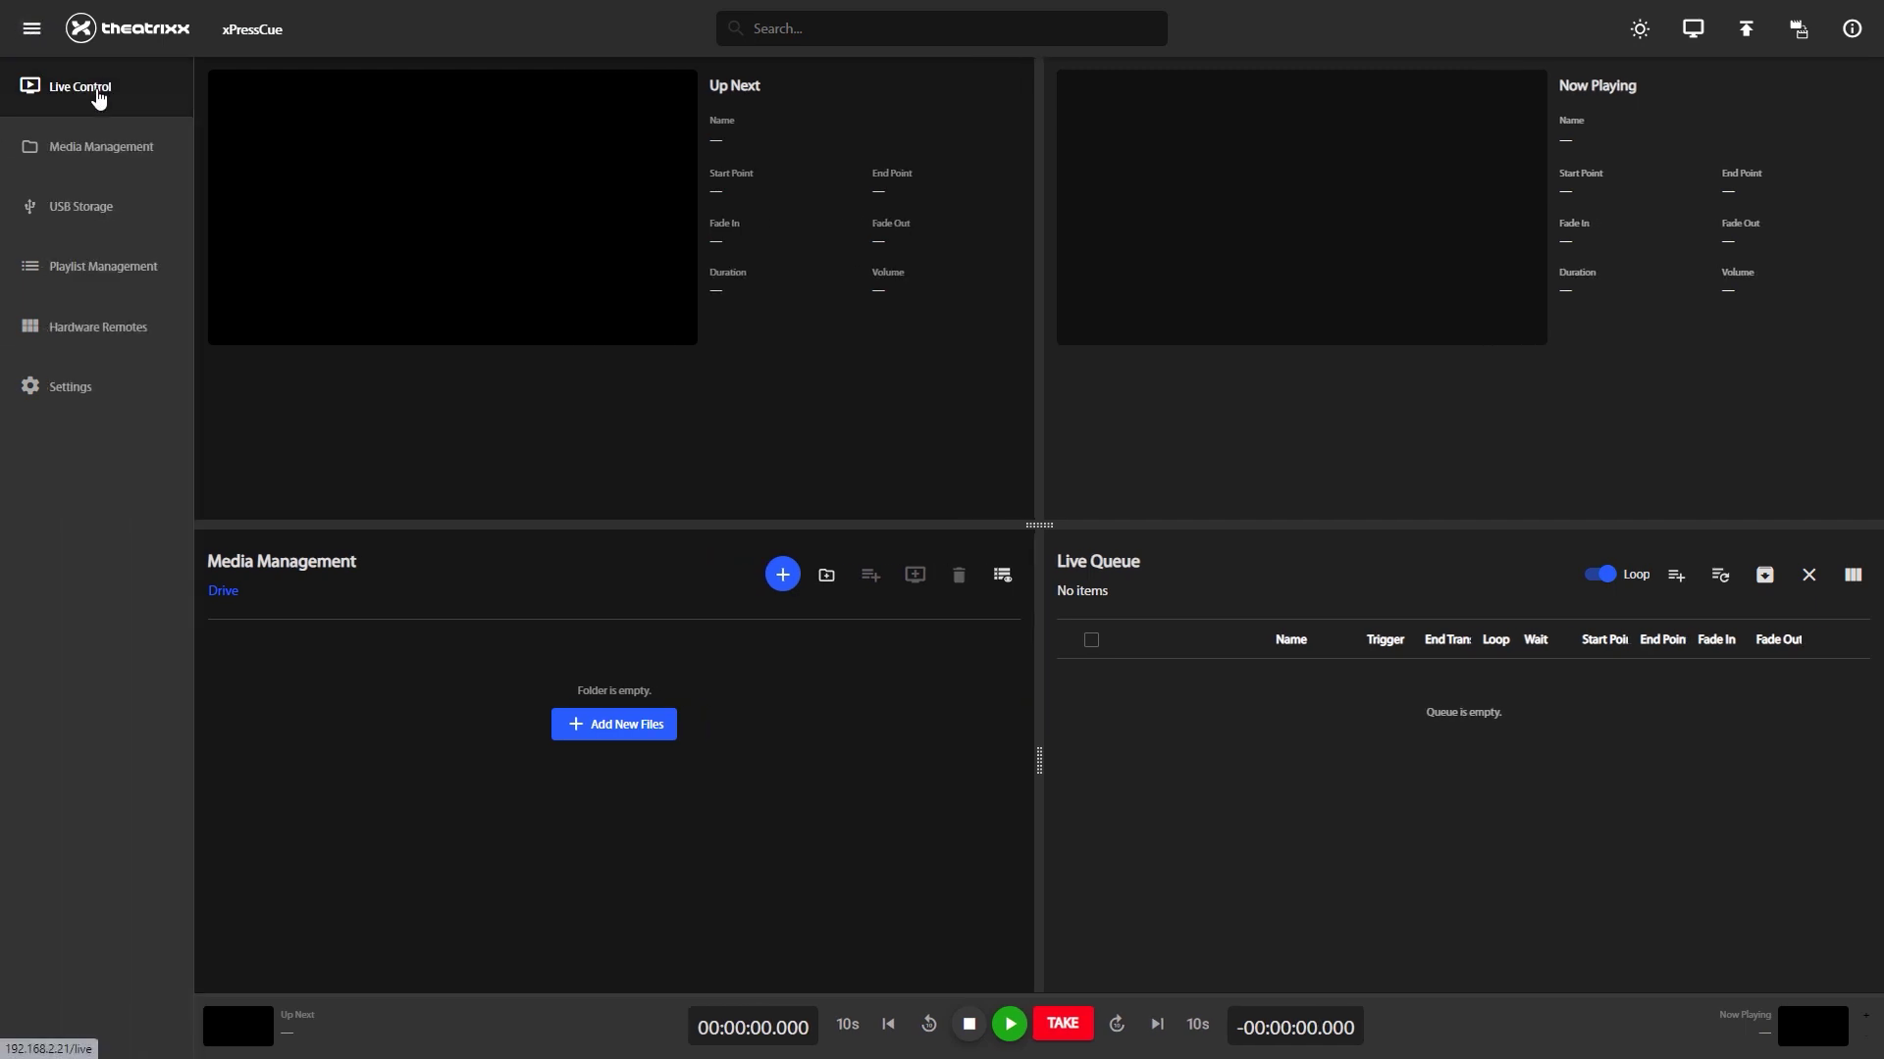
left_click(103, 148)
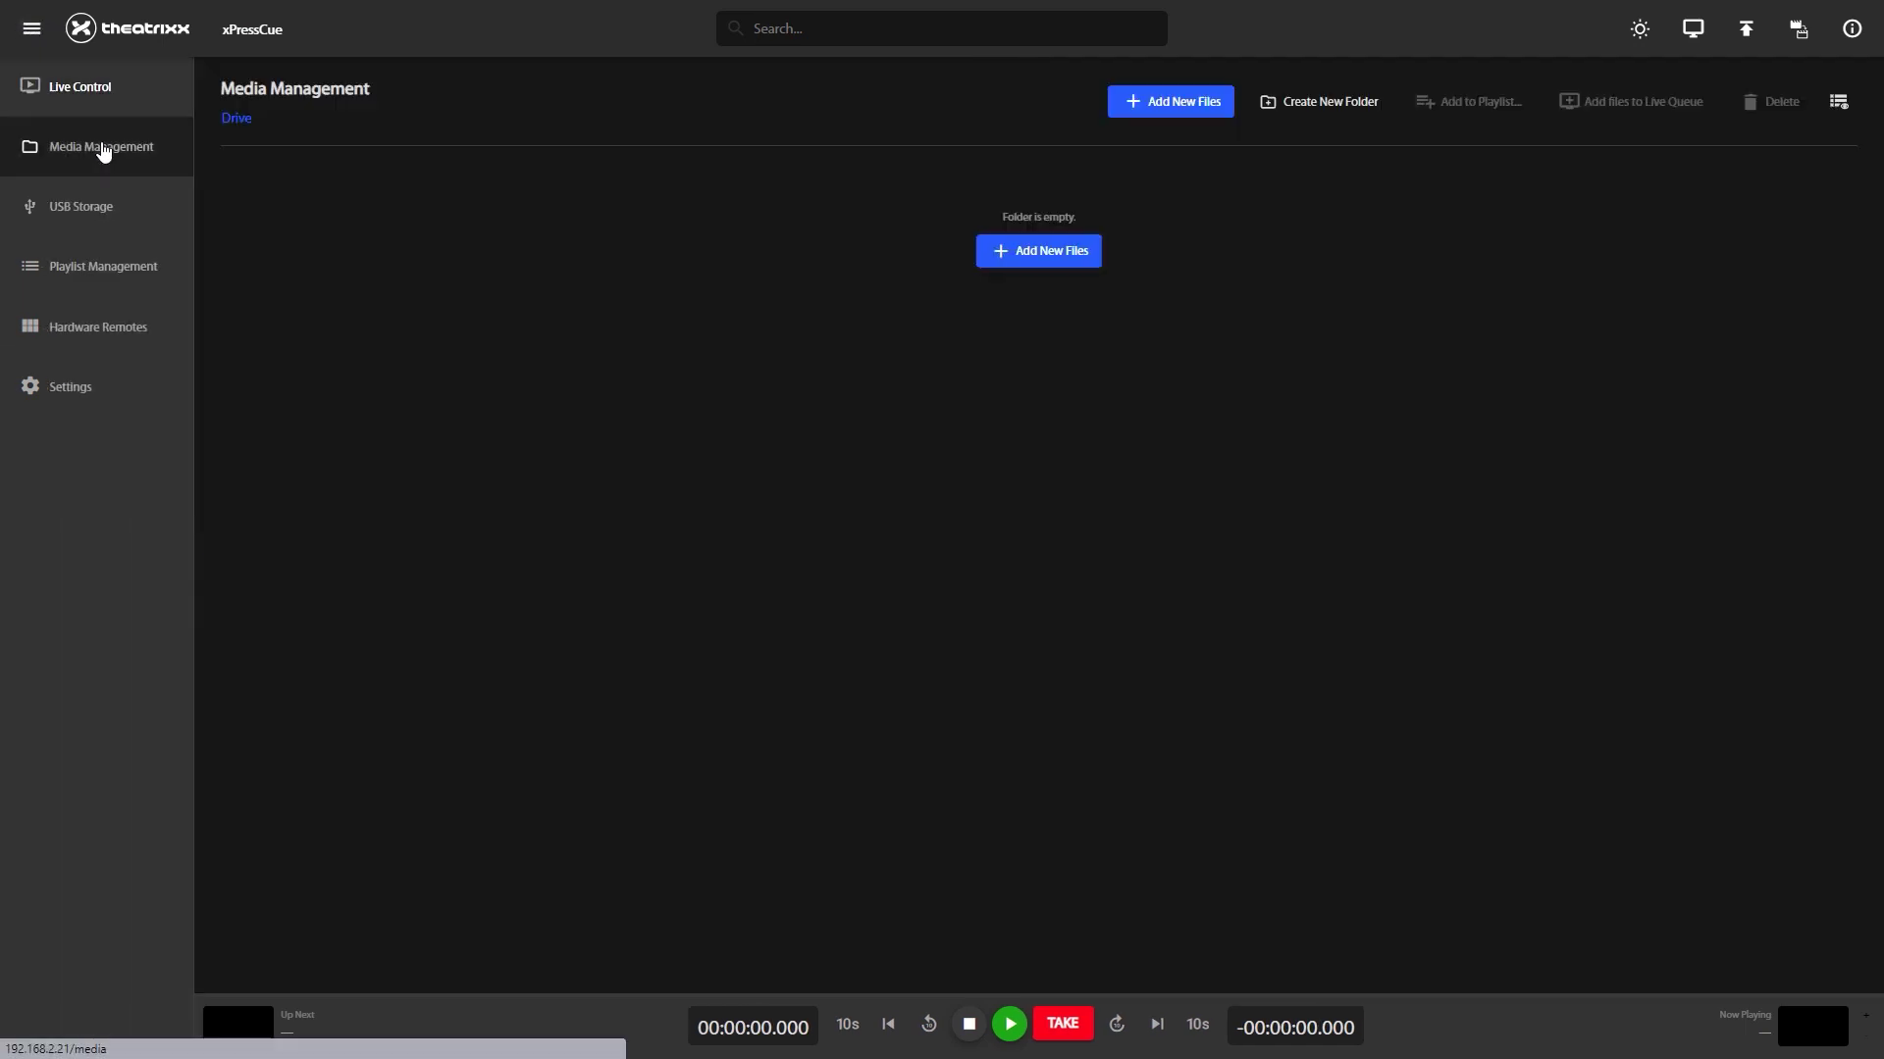
left_click(89, 211)
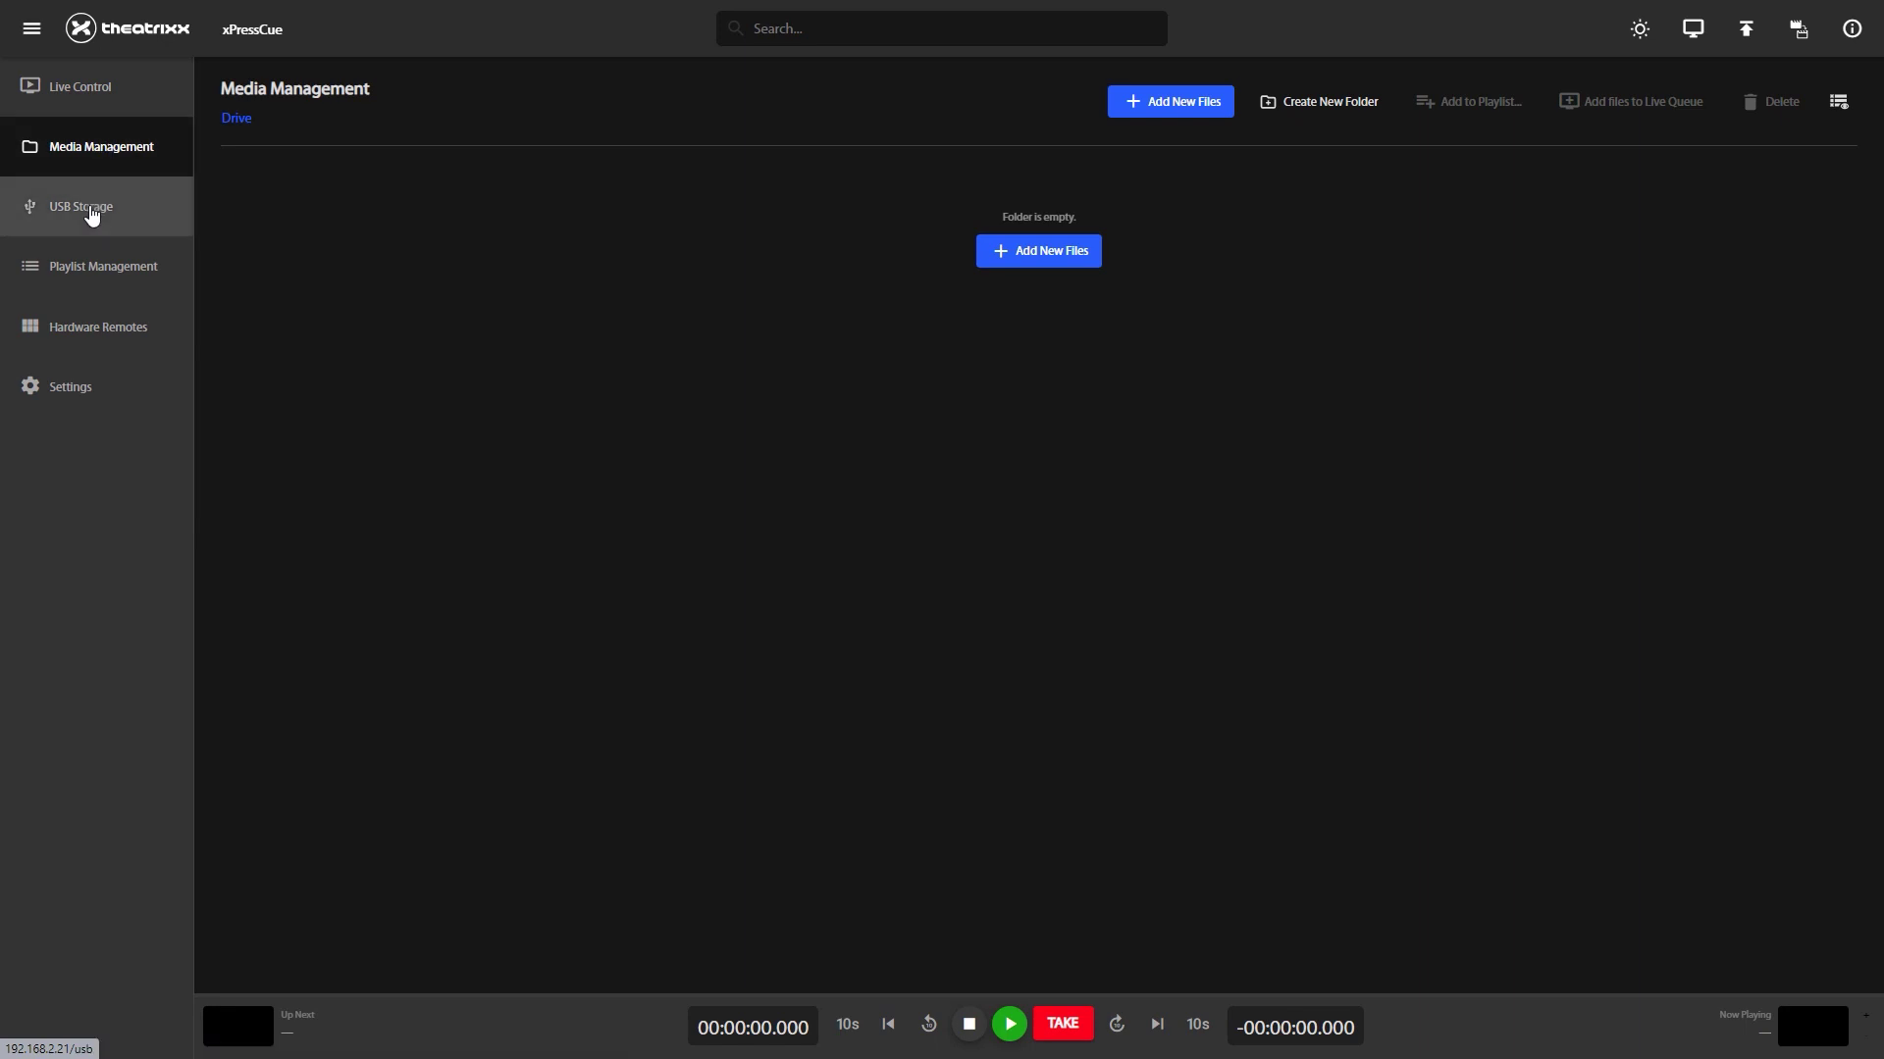
left_click(94, 275)
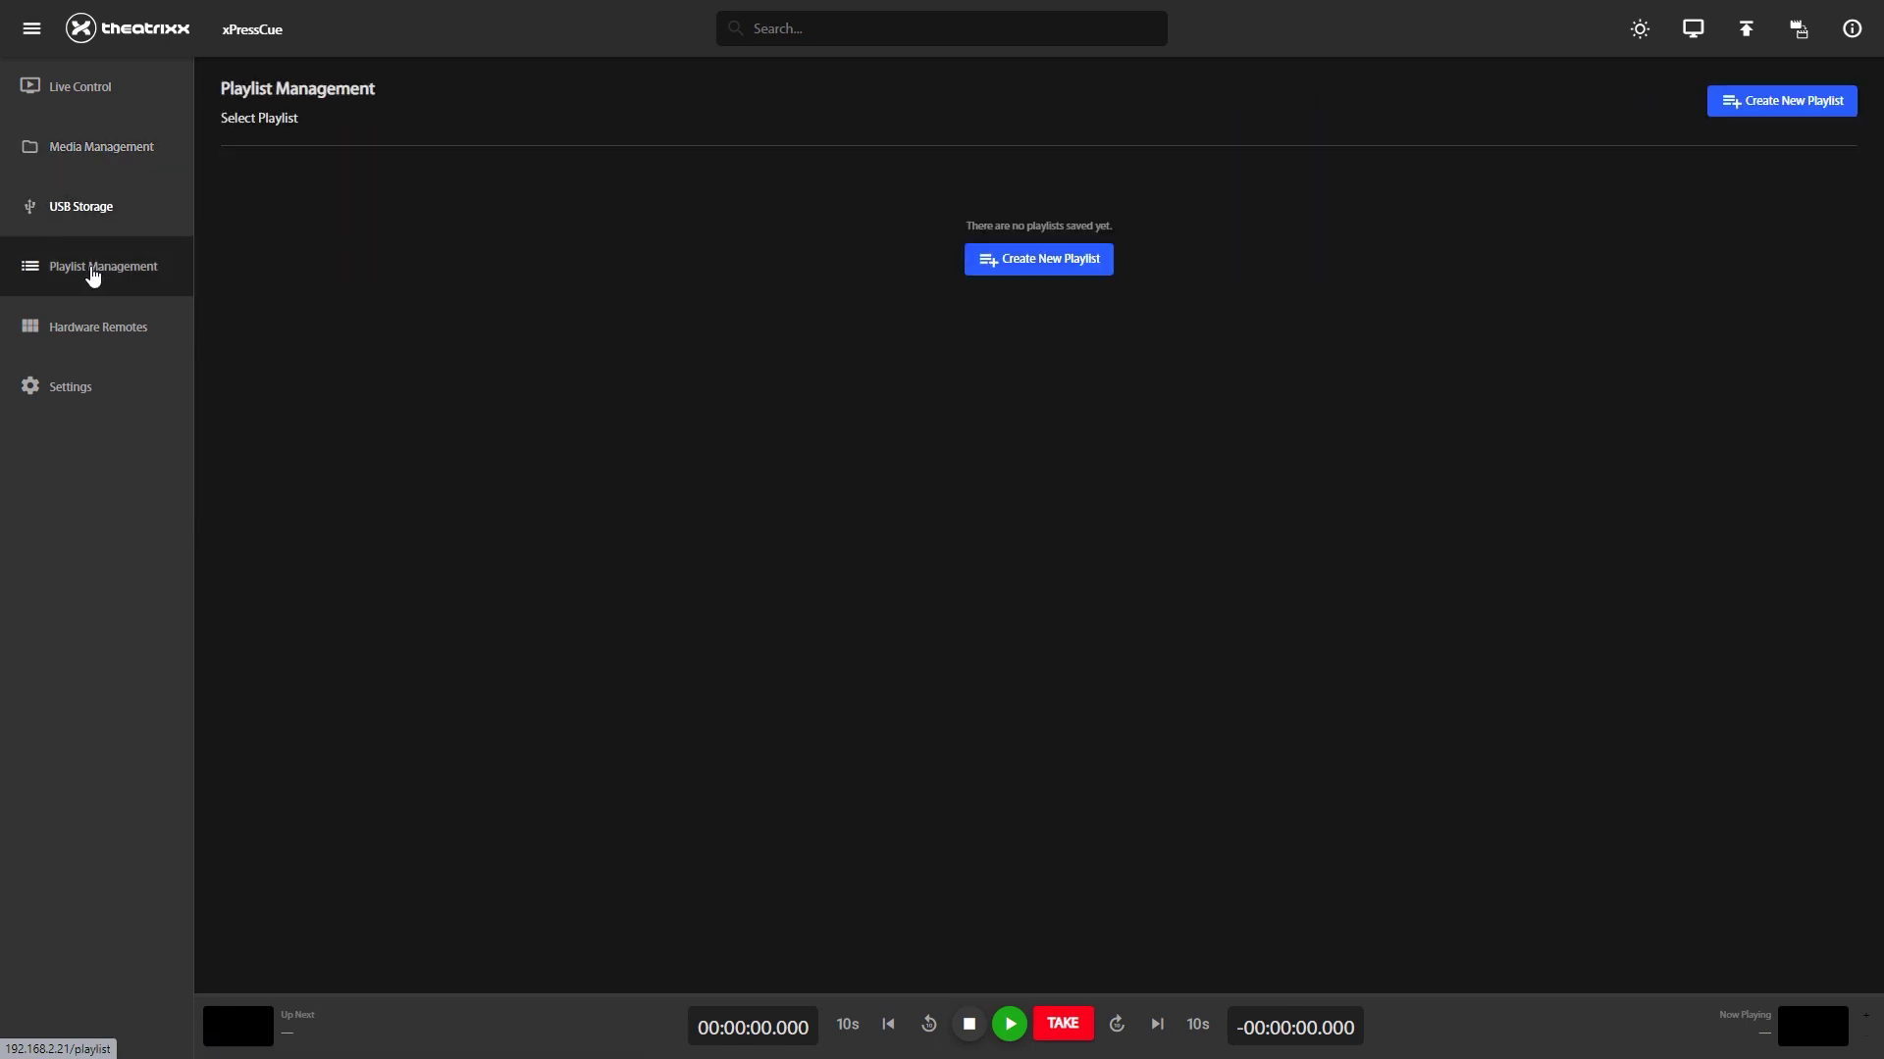
left_click(93, 334)
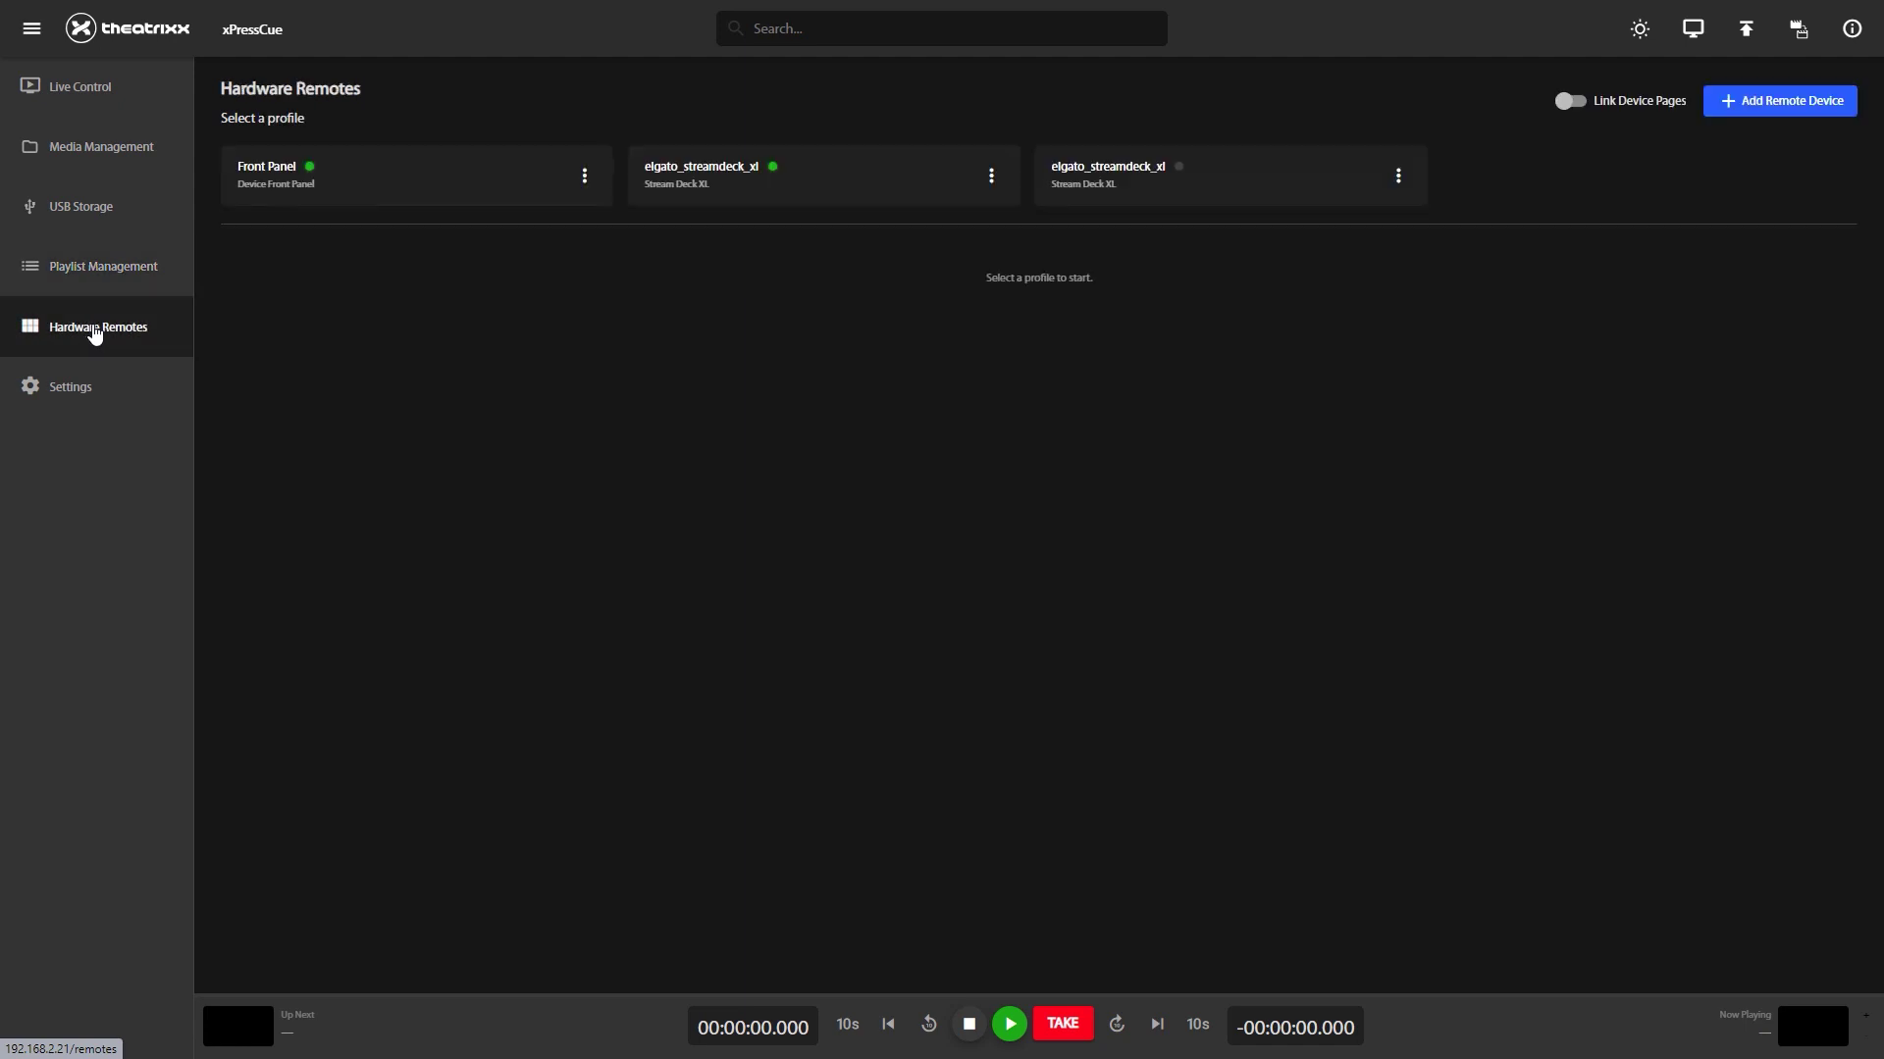
left_click(83, 392)
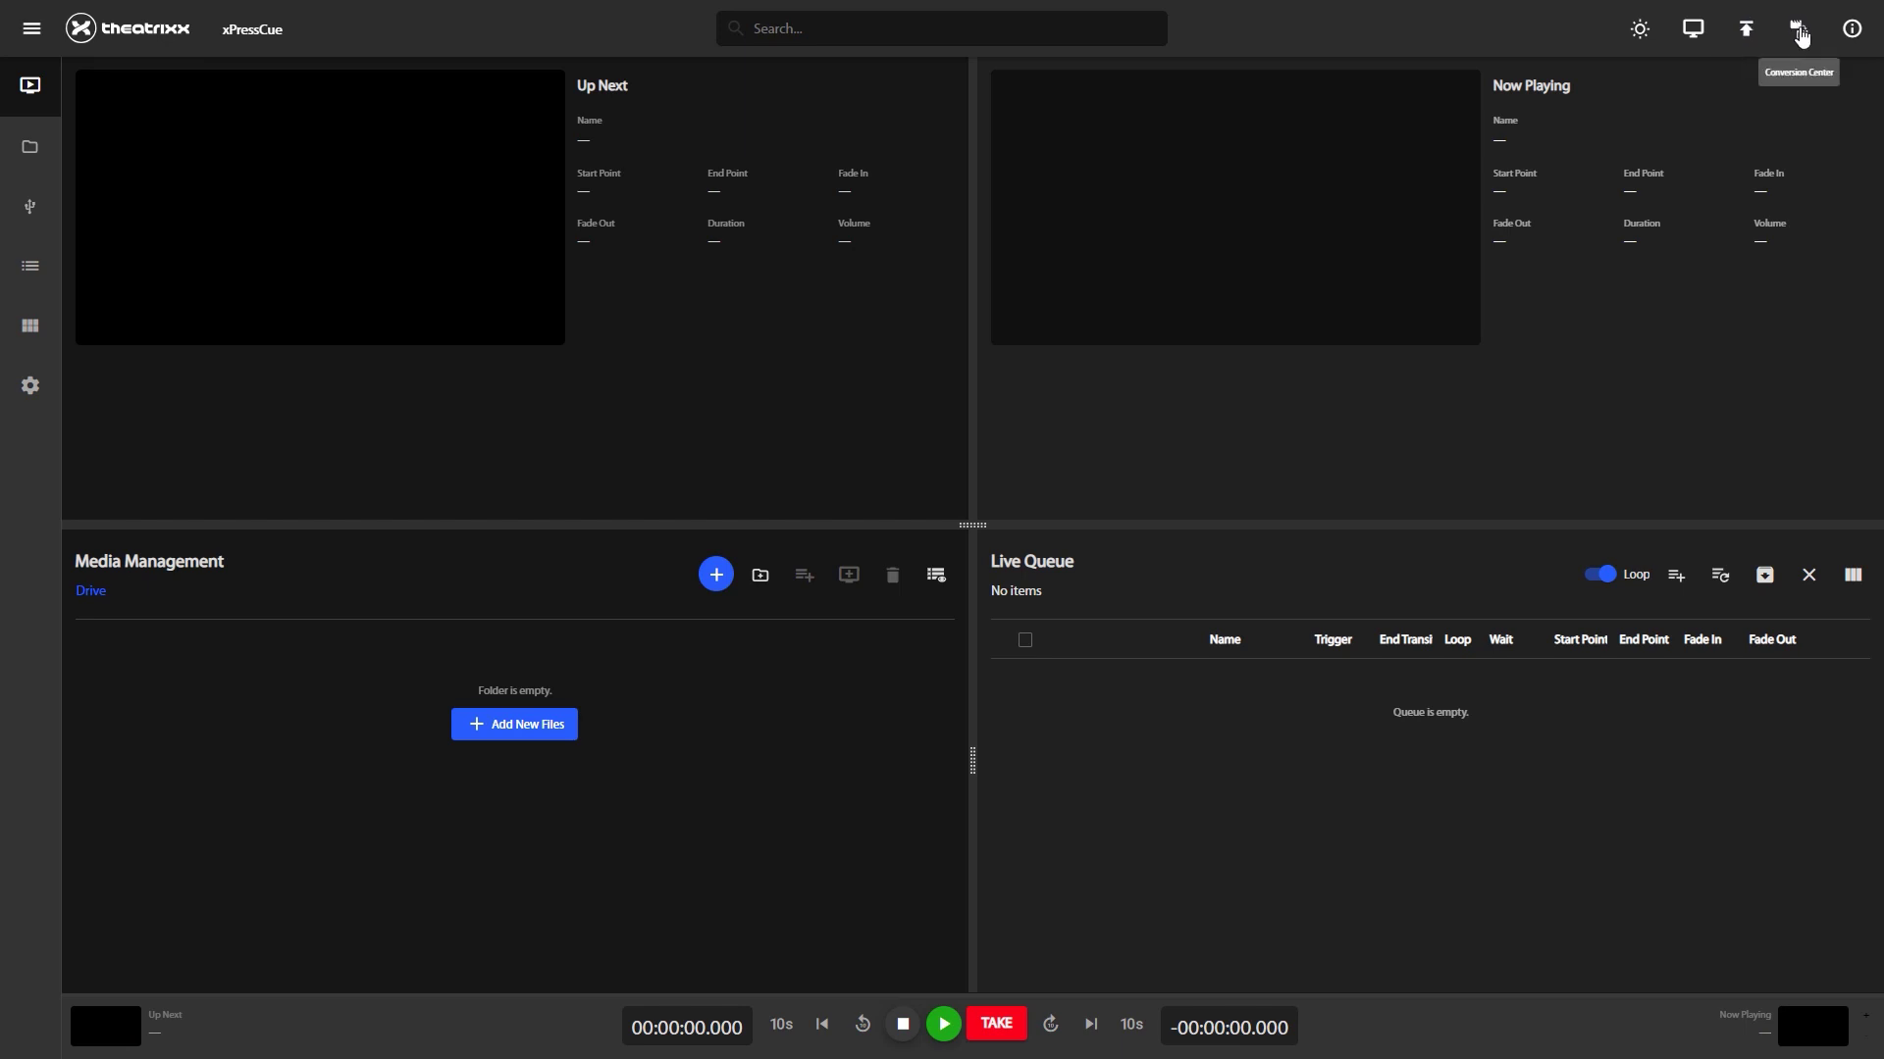
left_click(1852, 31)
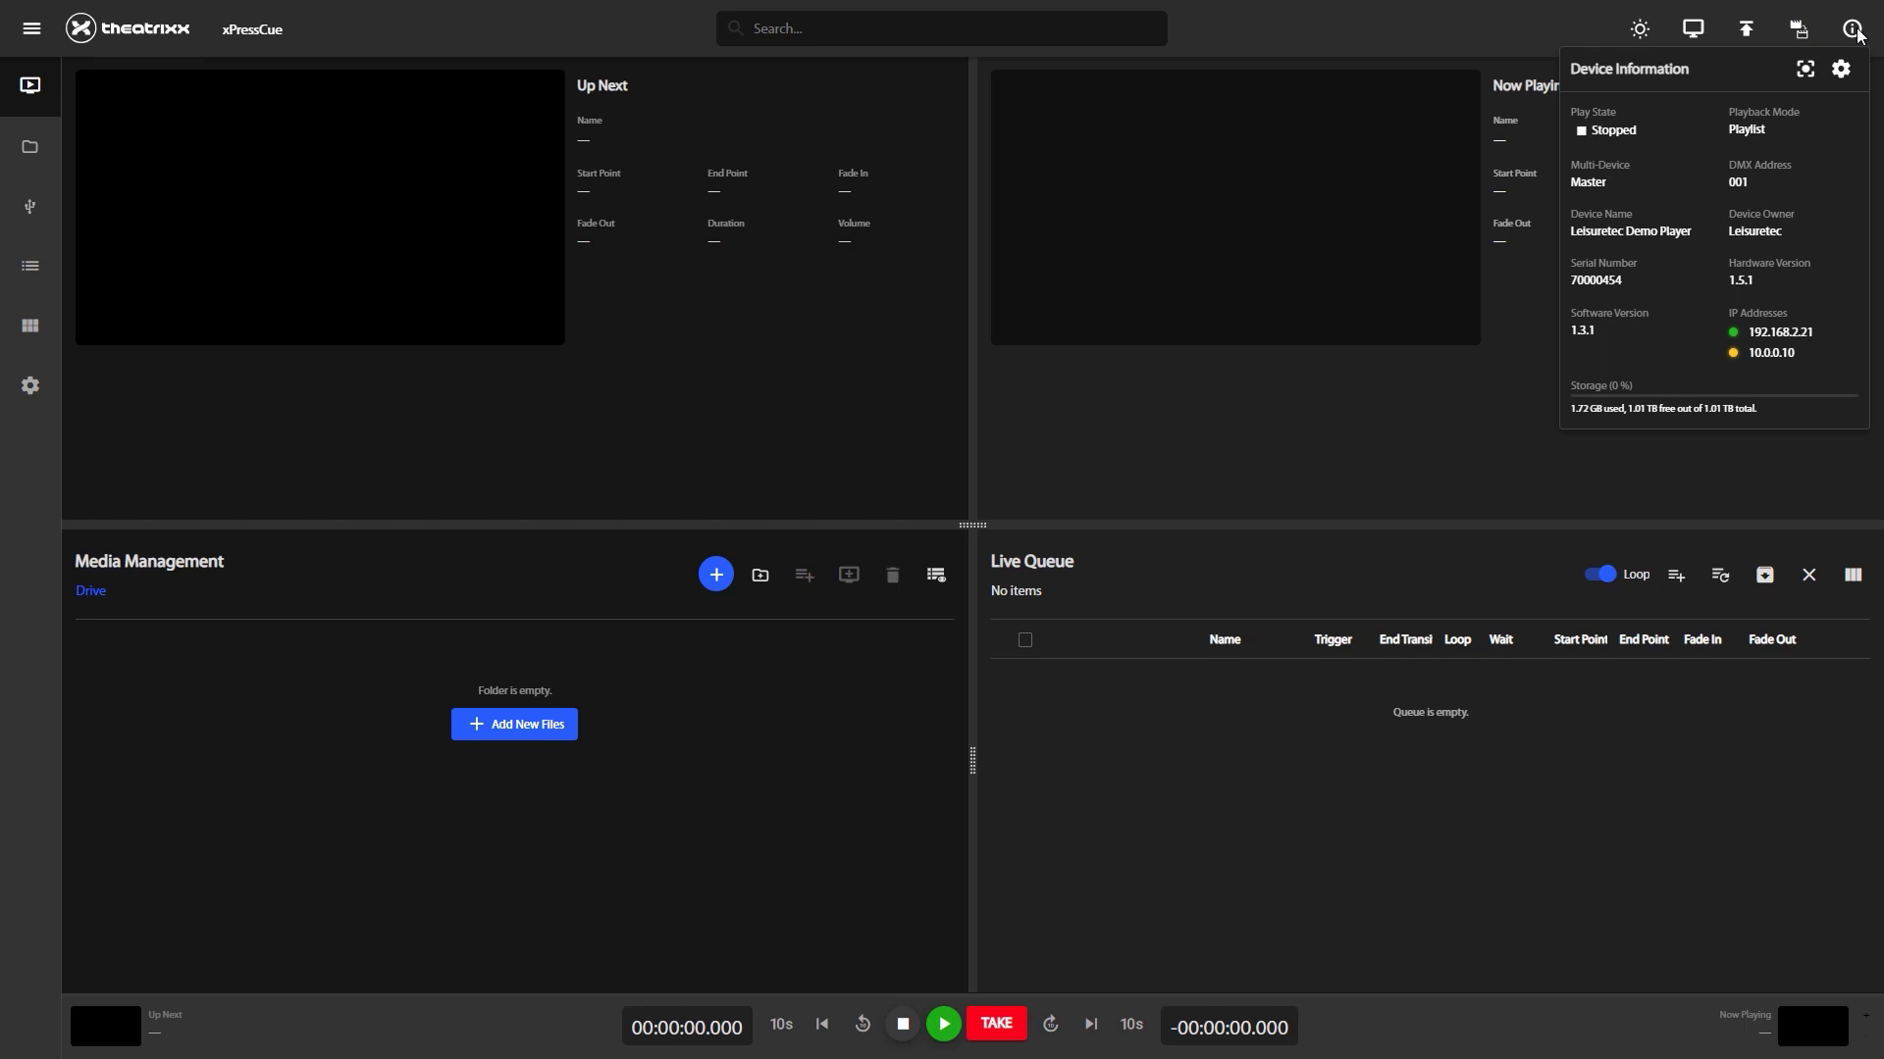
Open the Videos folder of usb device 1 in USB Storage and select all its video files
left_click(81, 212)
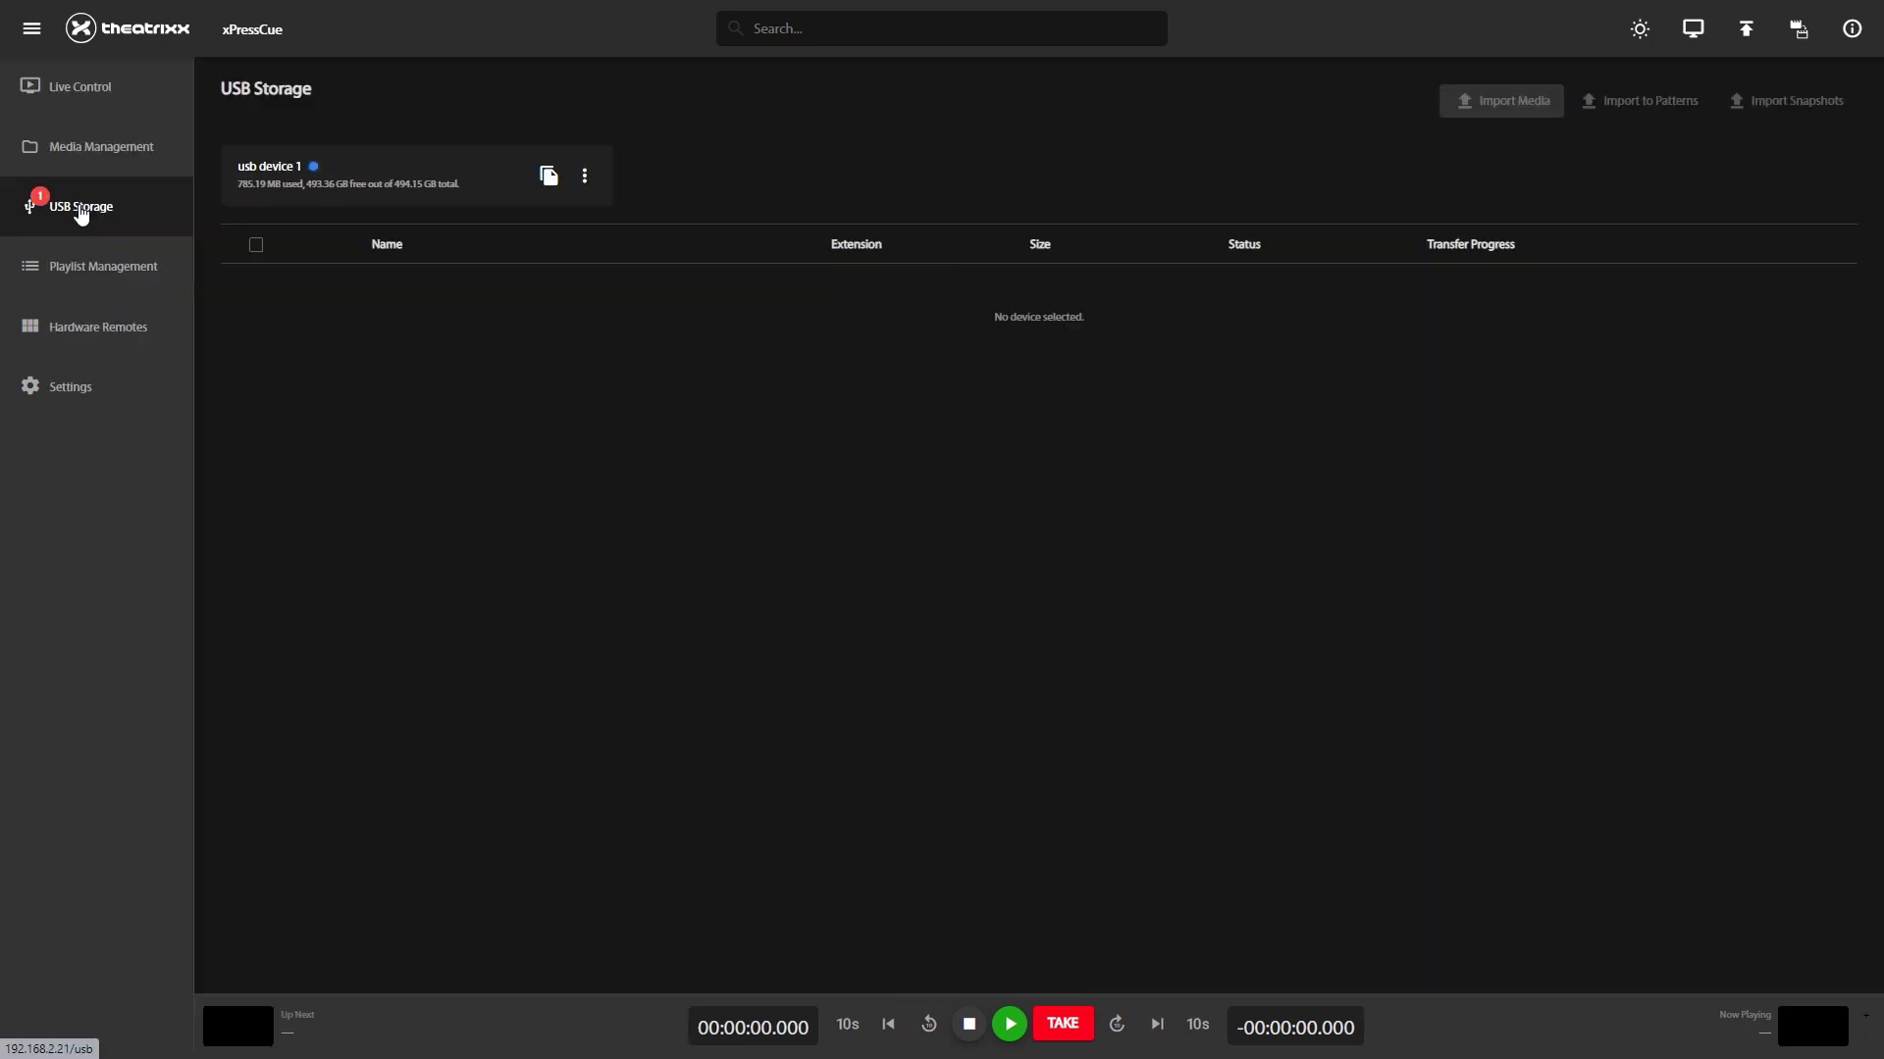
left_click(434, 184)
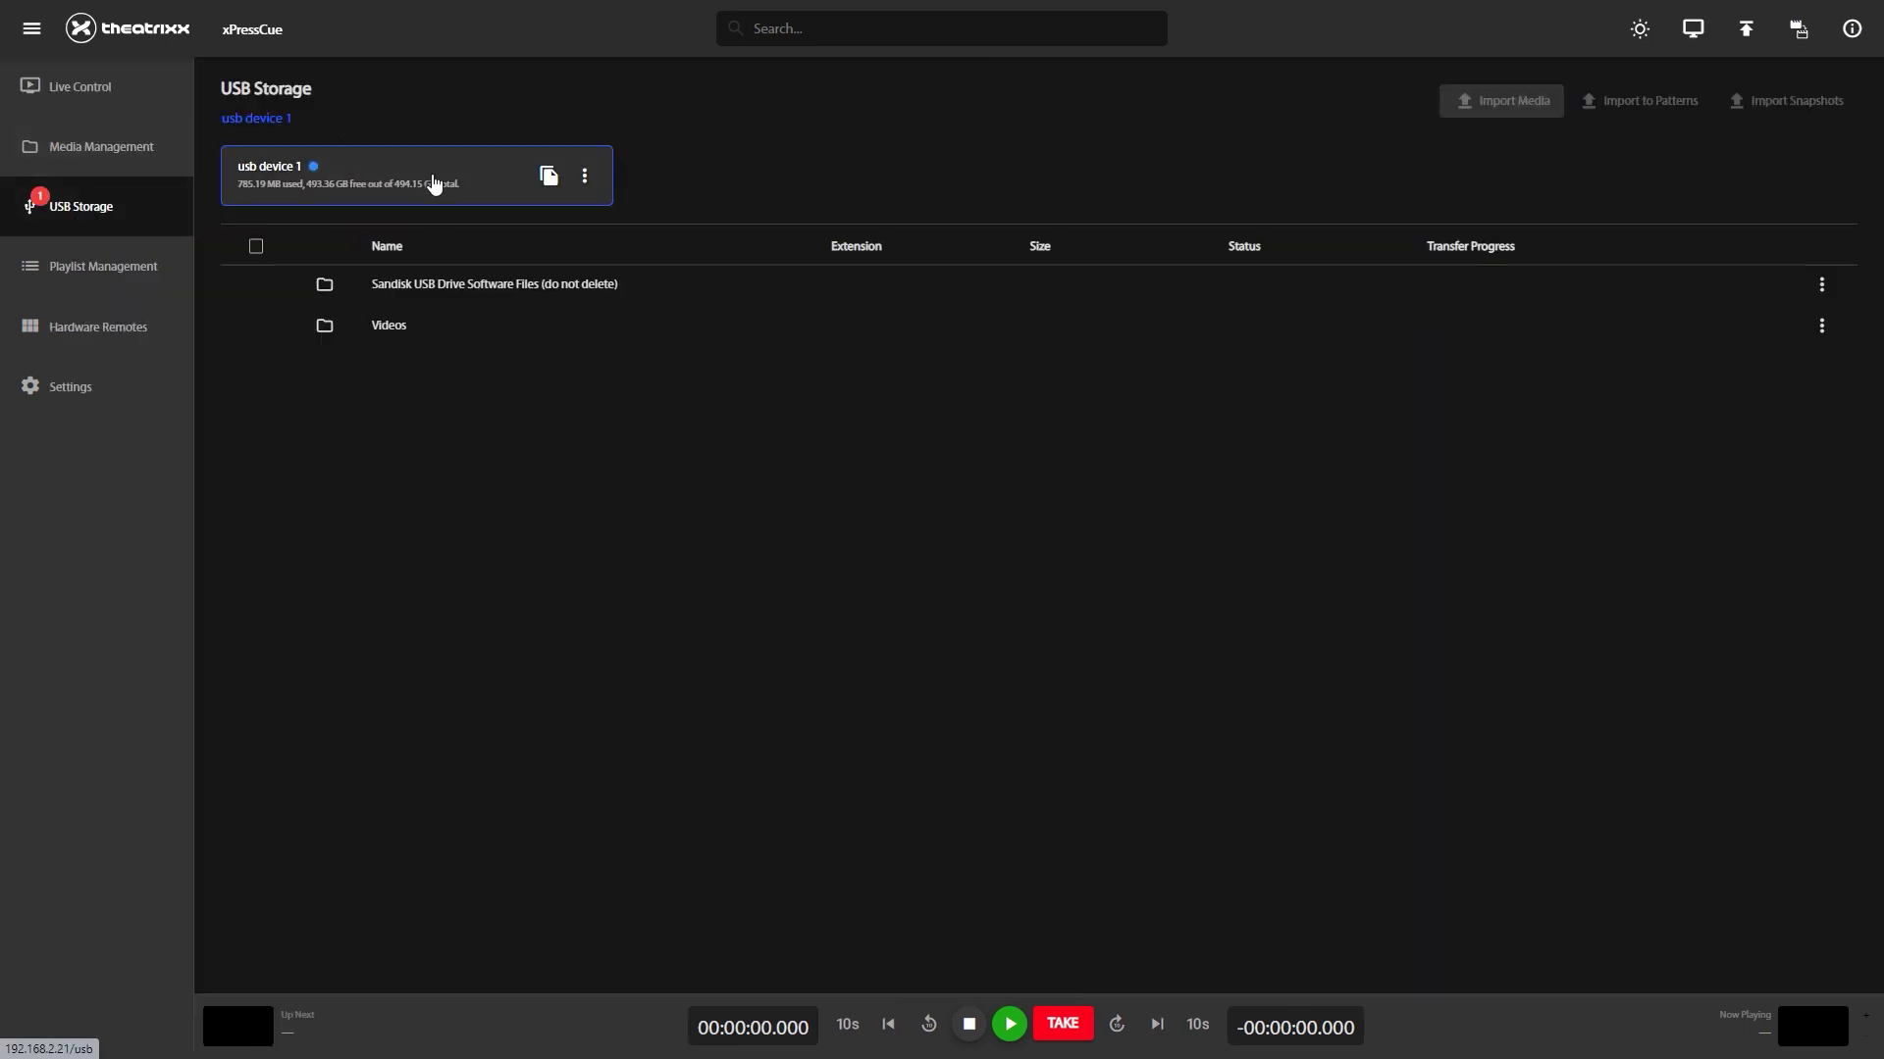
left_click(403, 327)
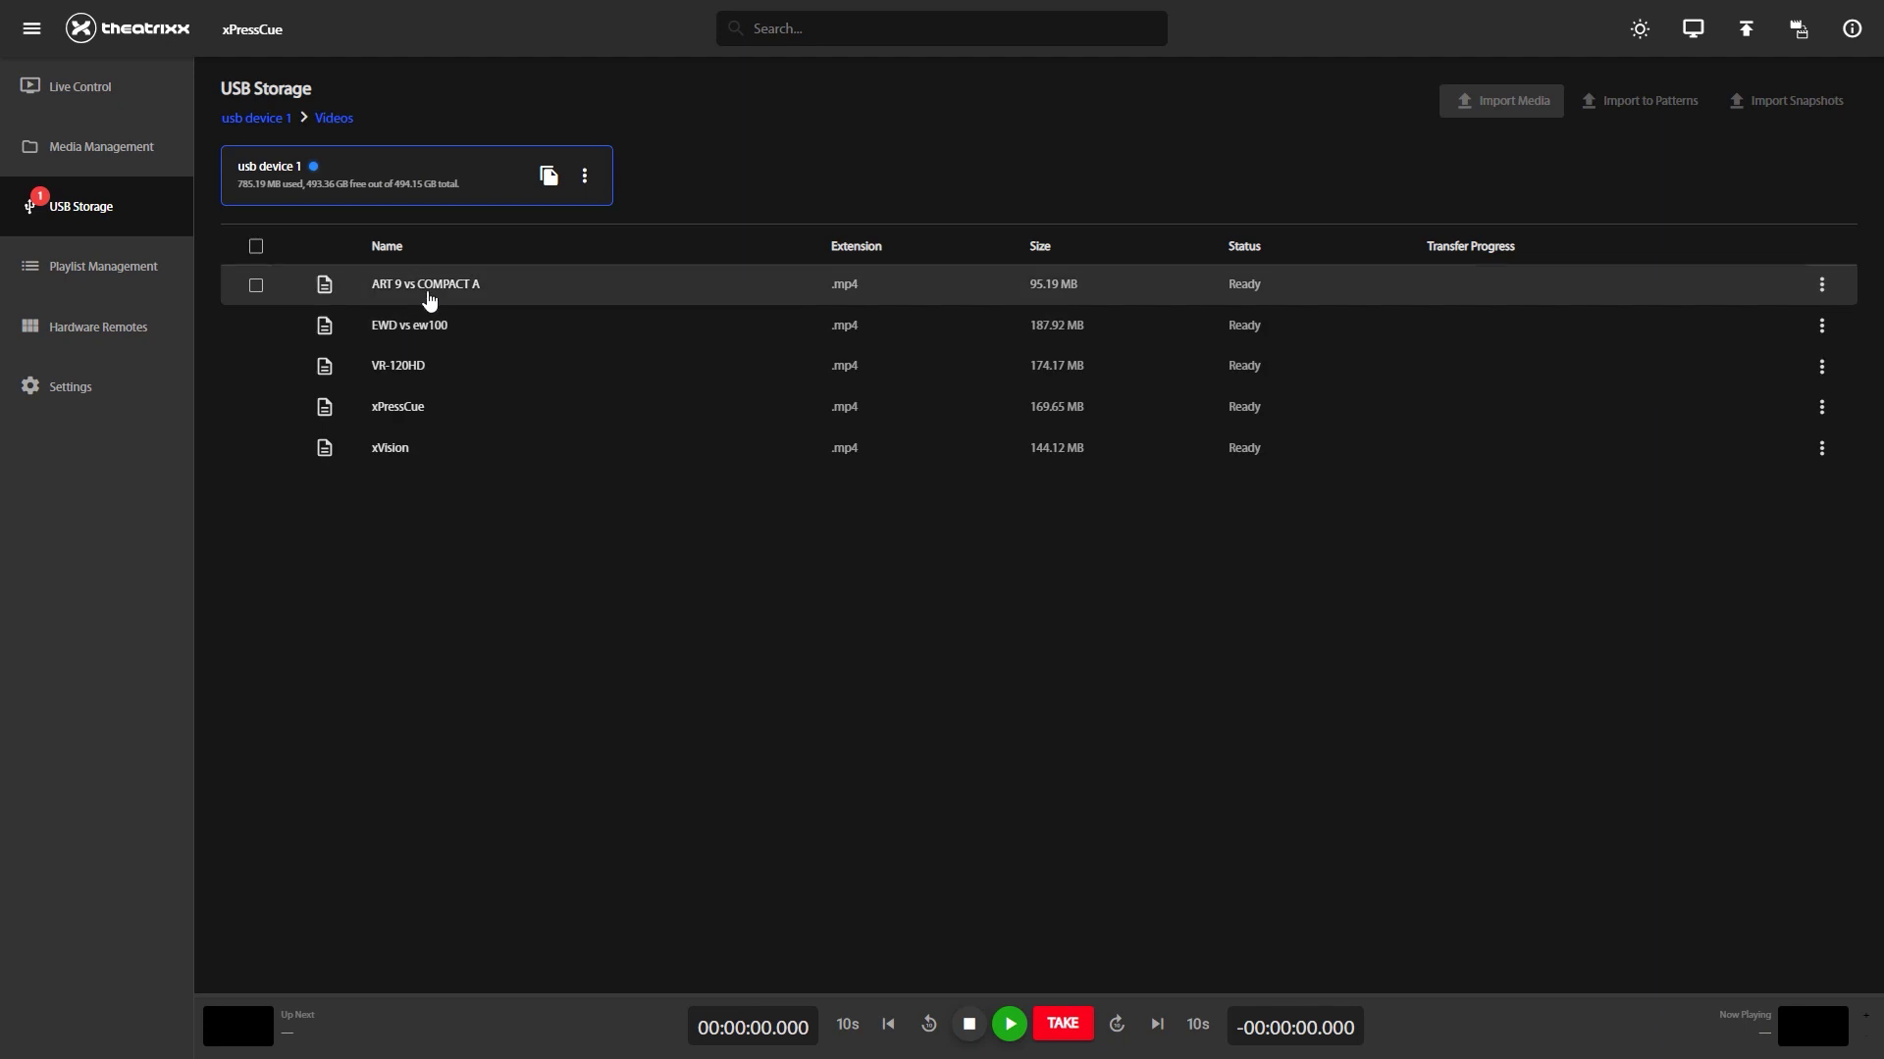
left_click(430, 298)
key("ctrl+a")
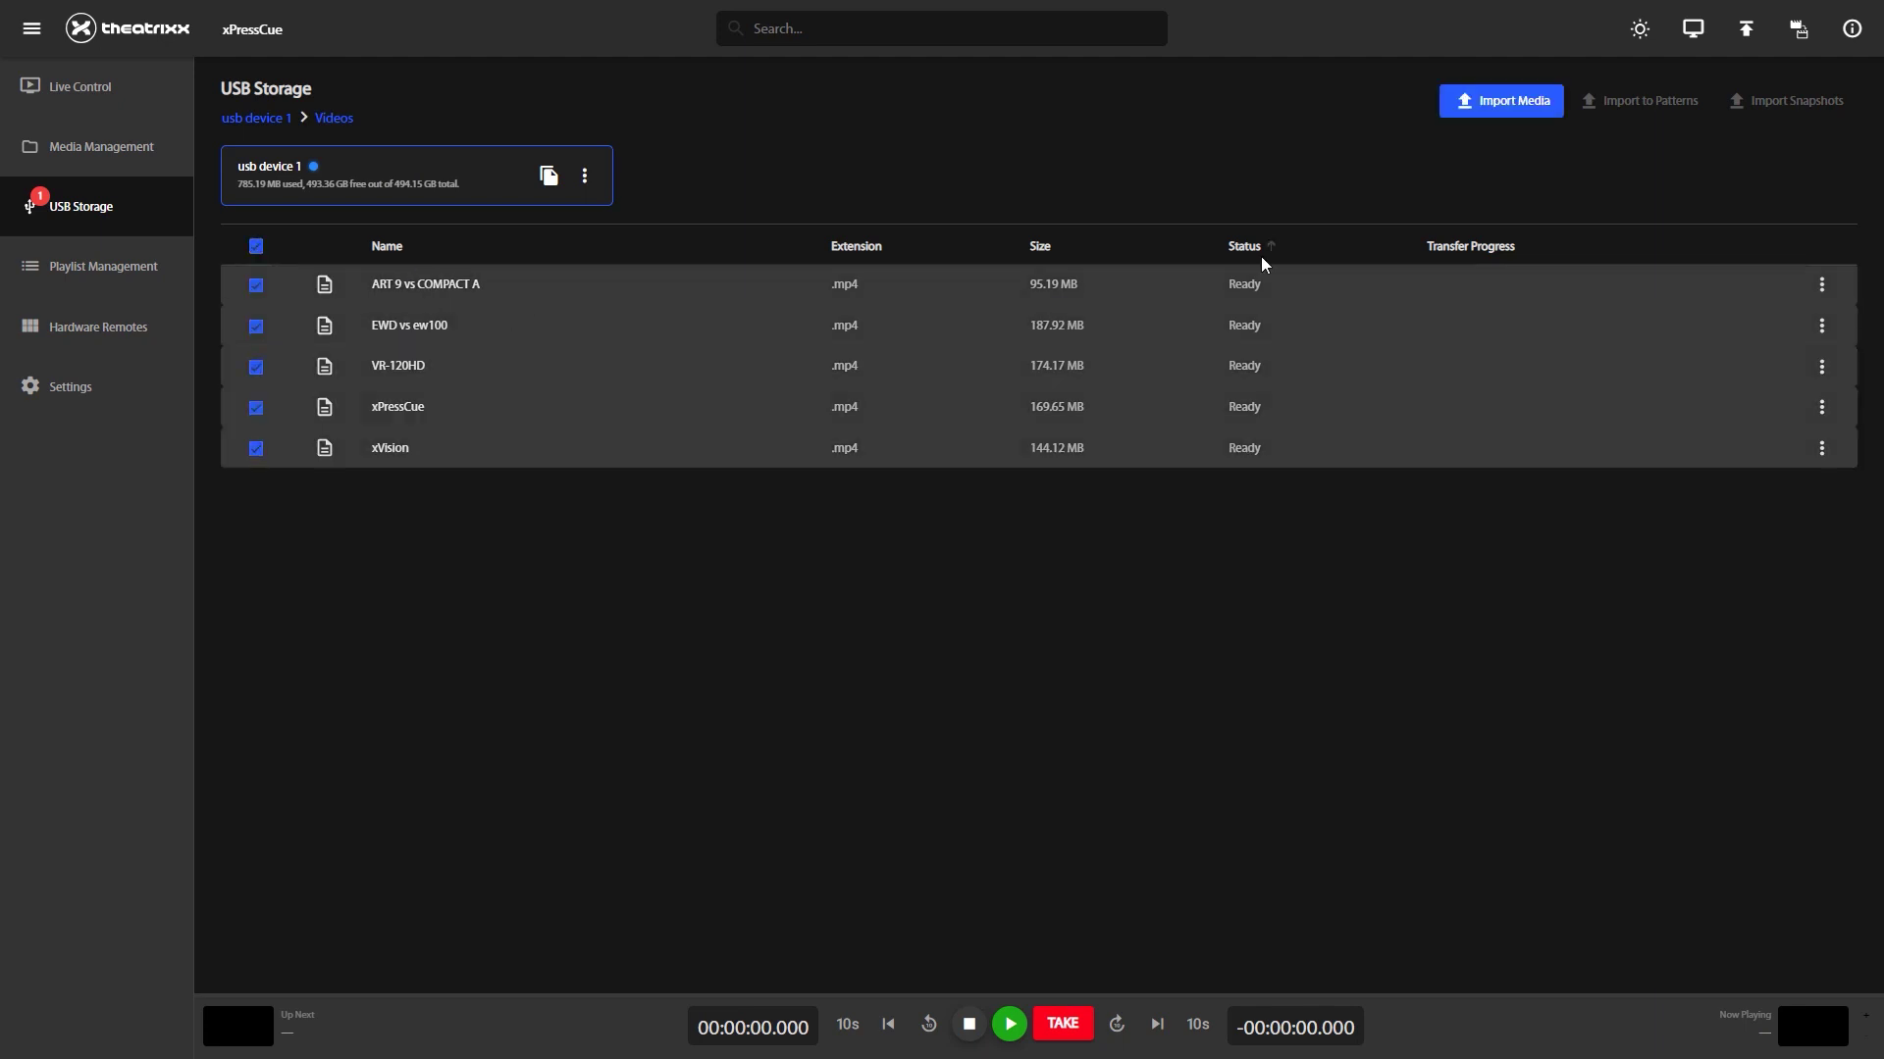
Import the selected videos into Media Files and check their conversion in the Conversion Center
left_click(1502, 114)
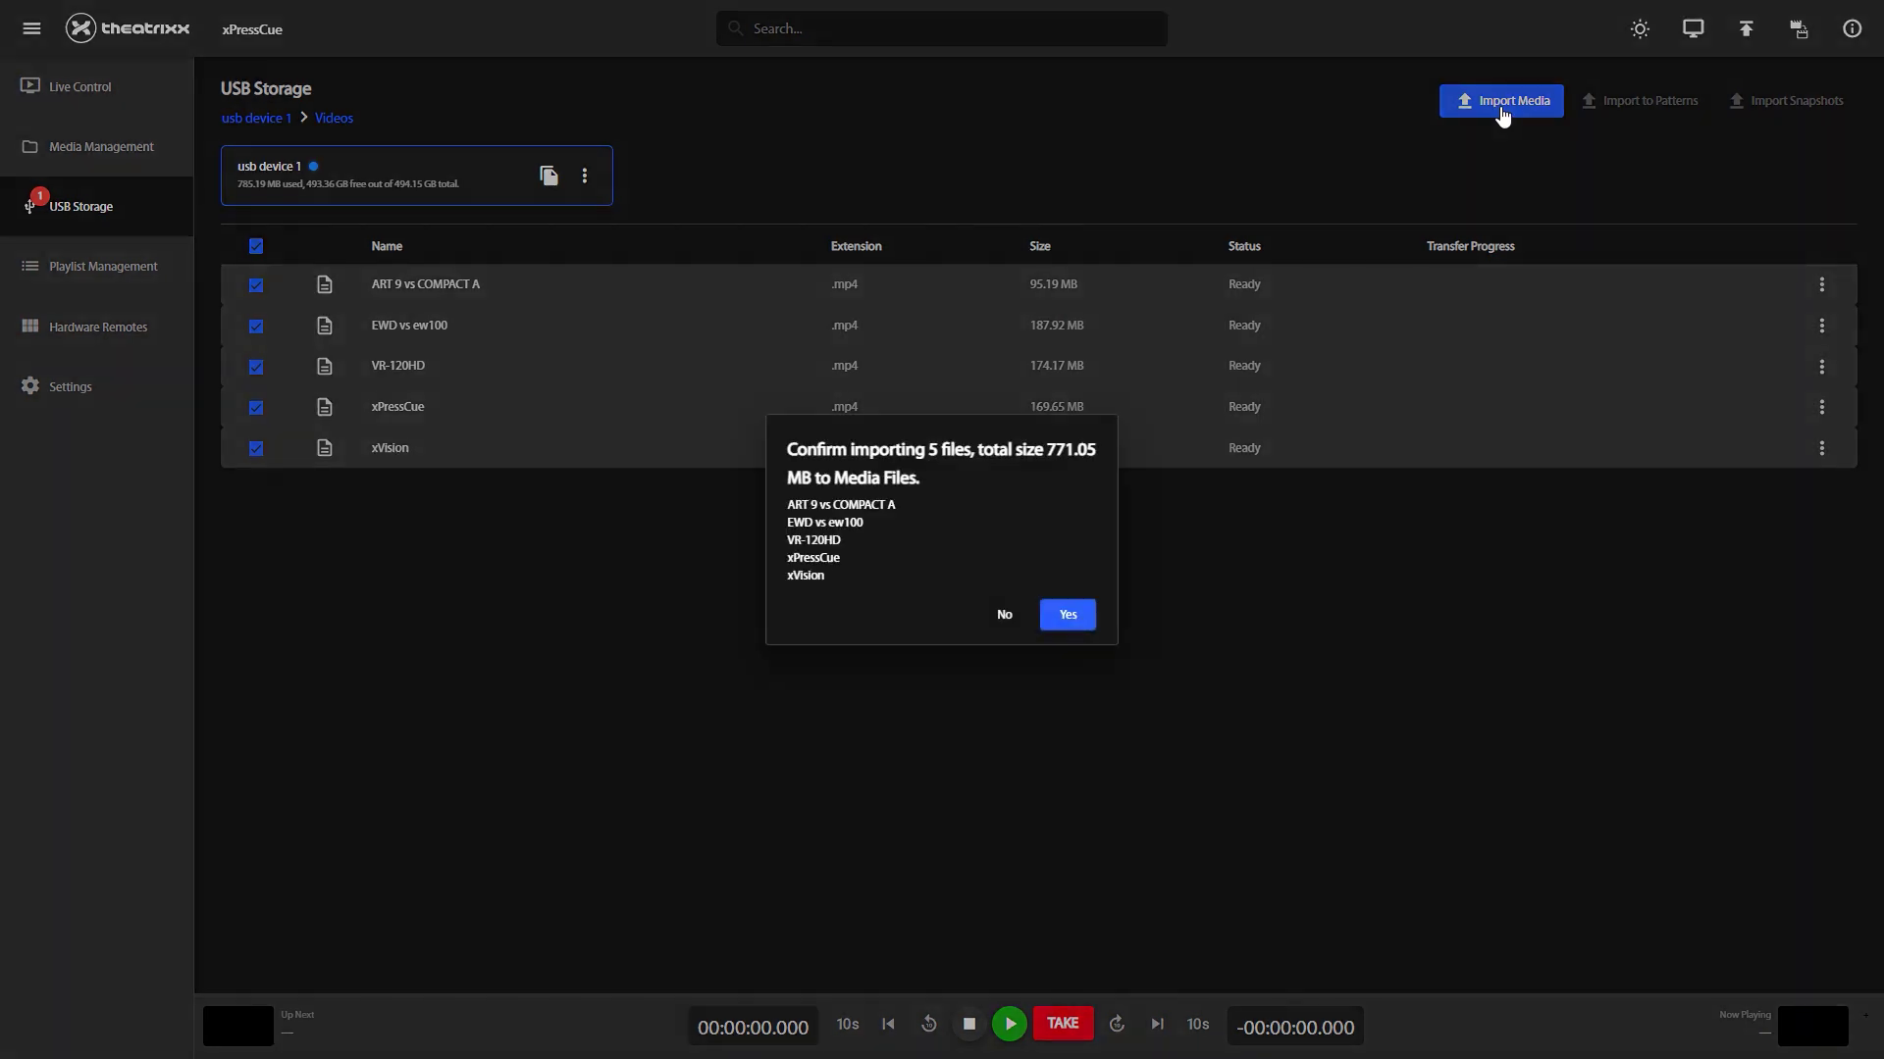
left_click(1072, 618)
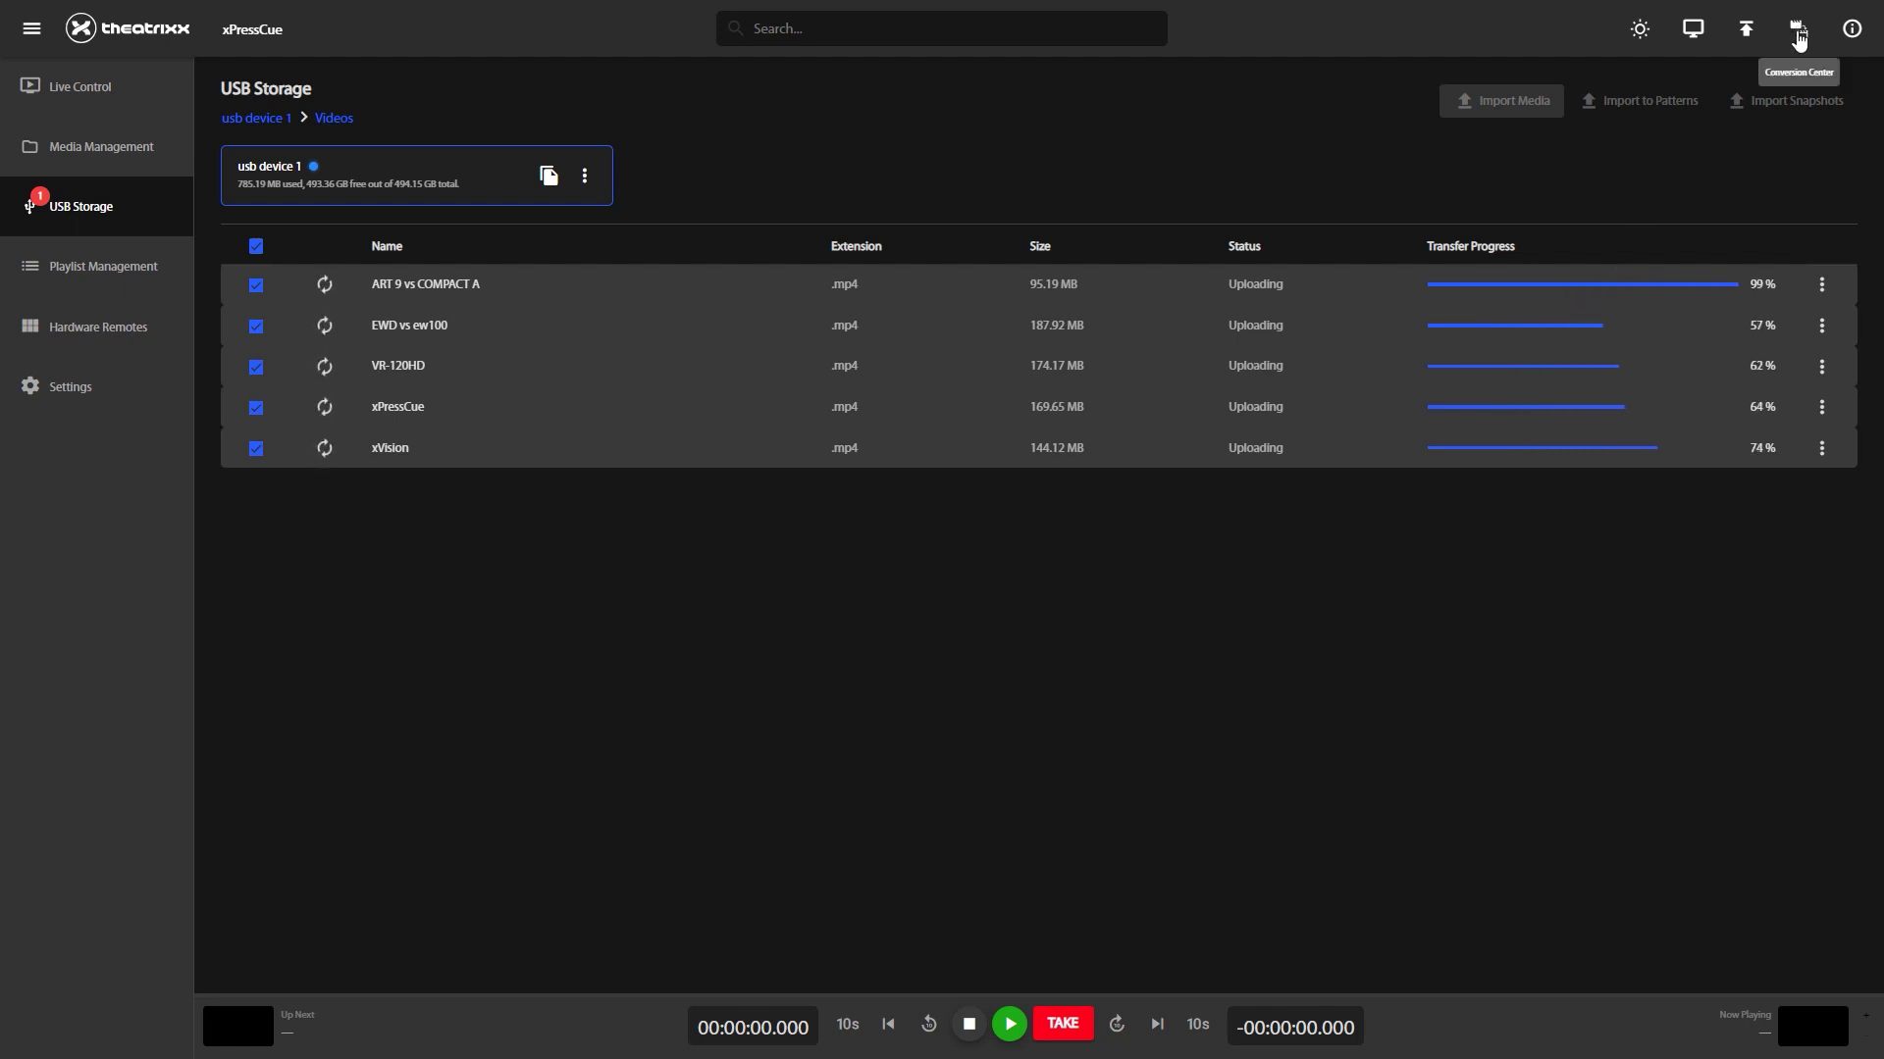
left_click(1797, 35)
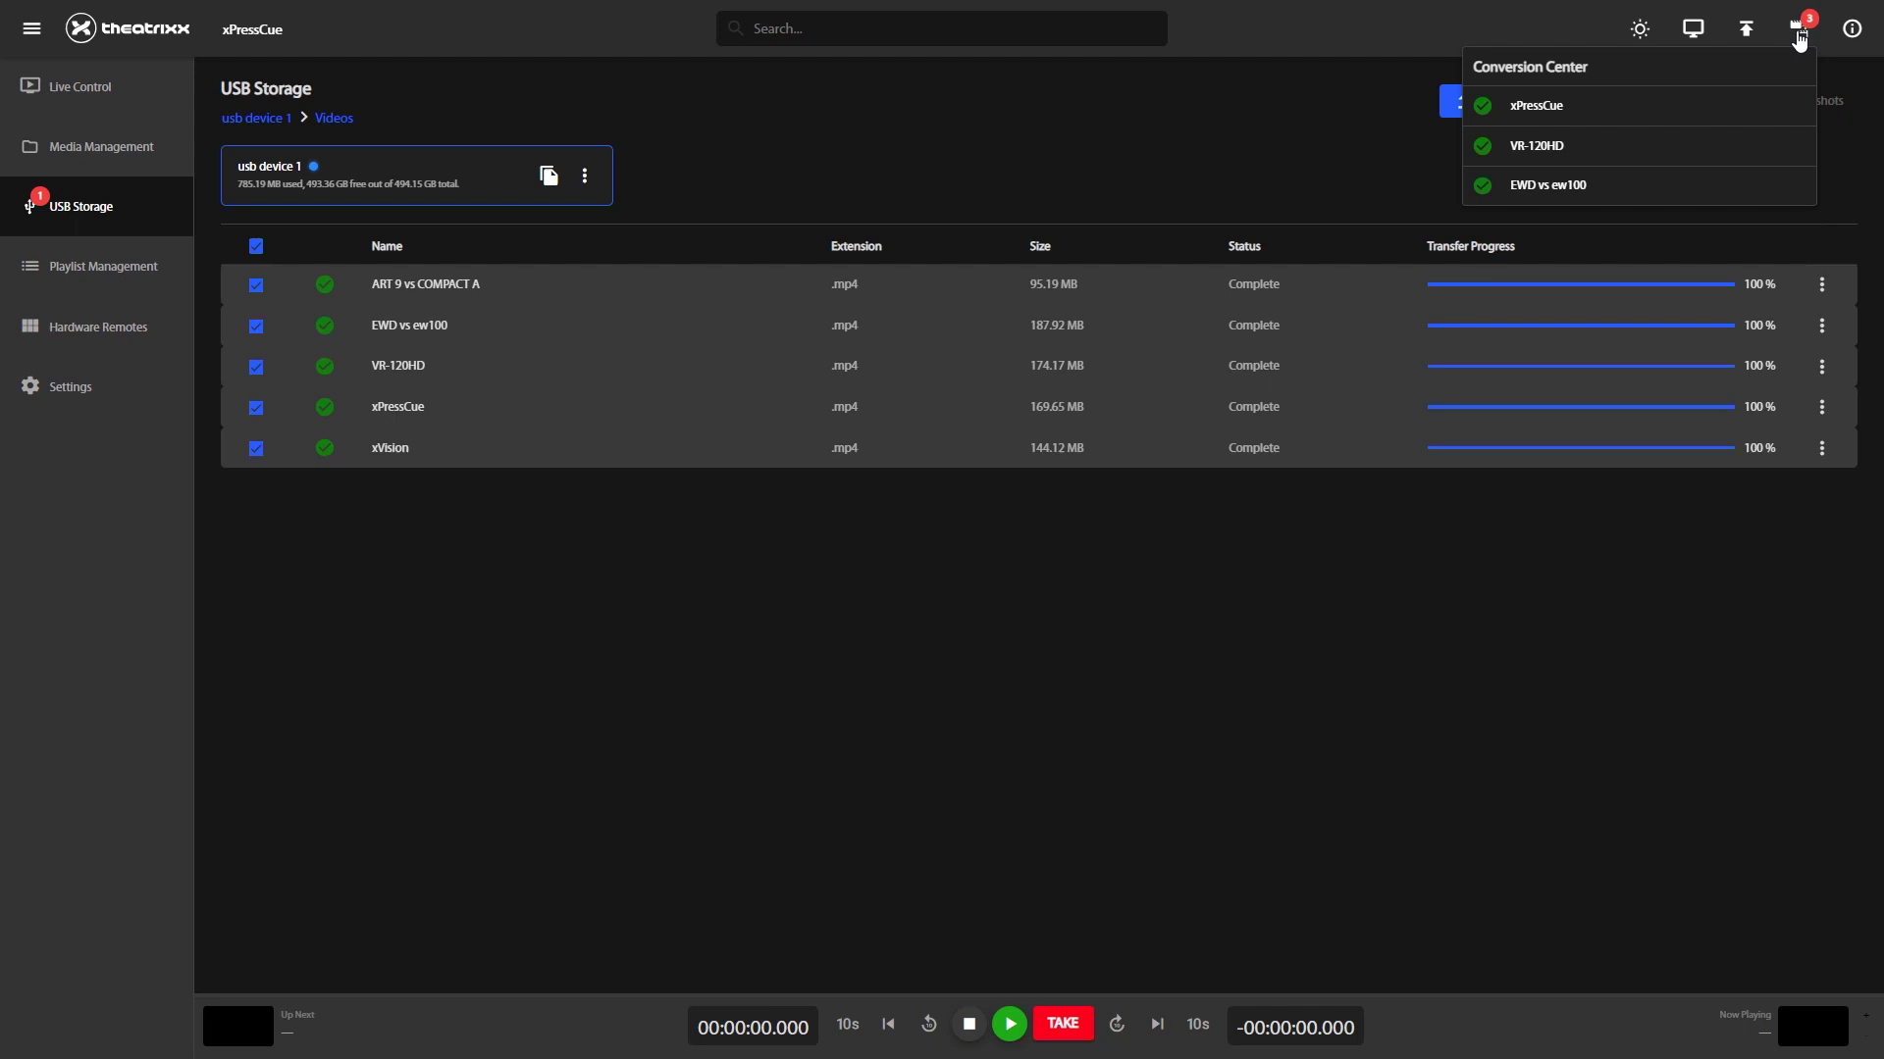
left_click(1798, 36)
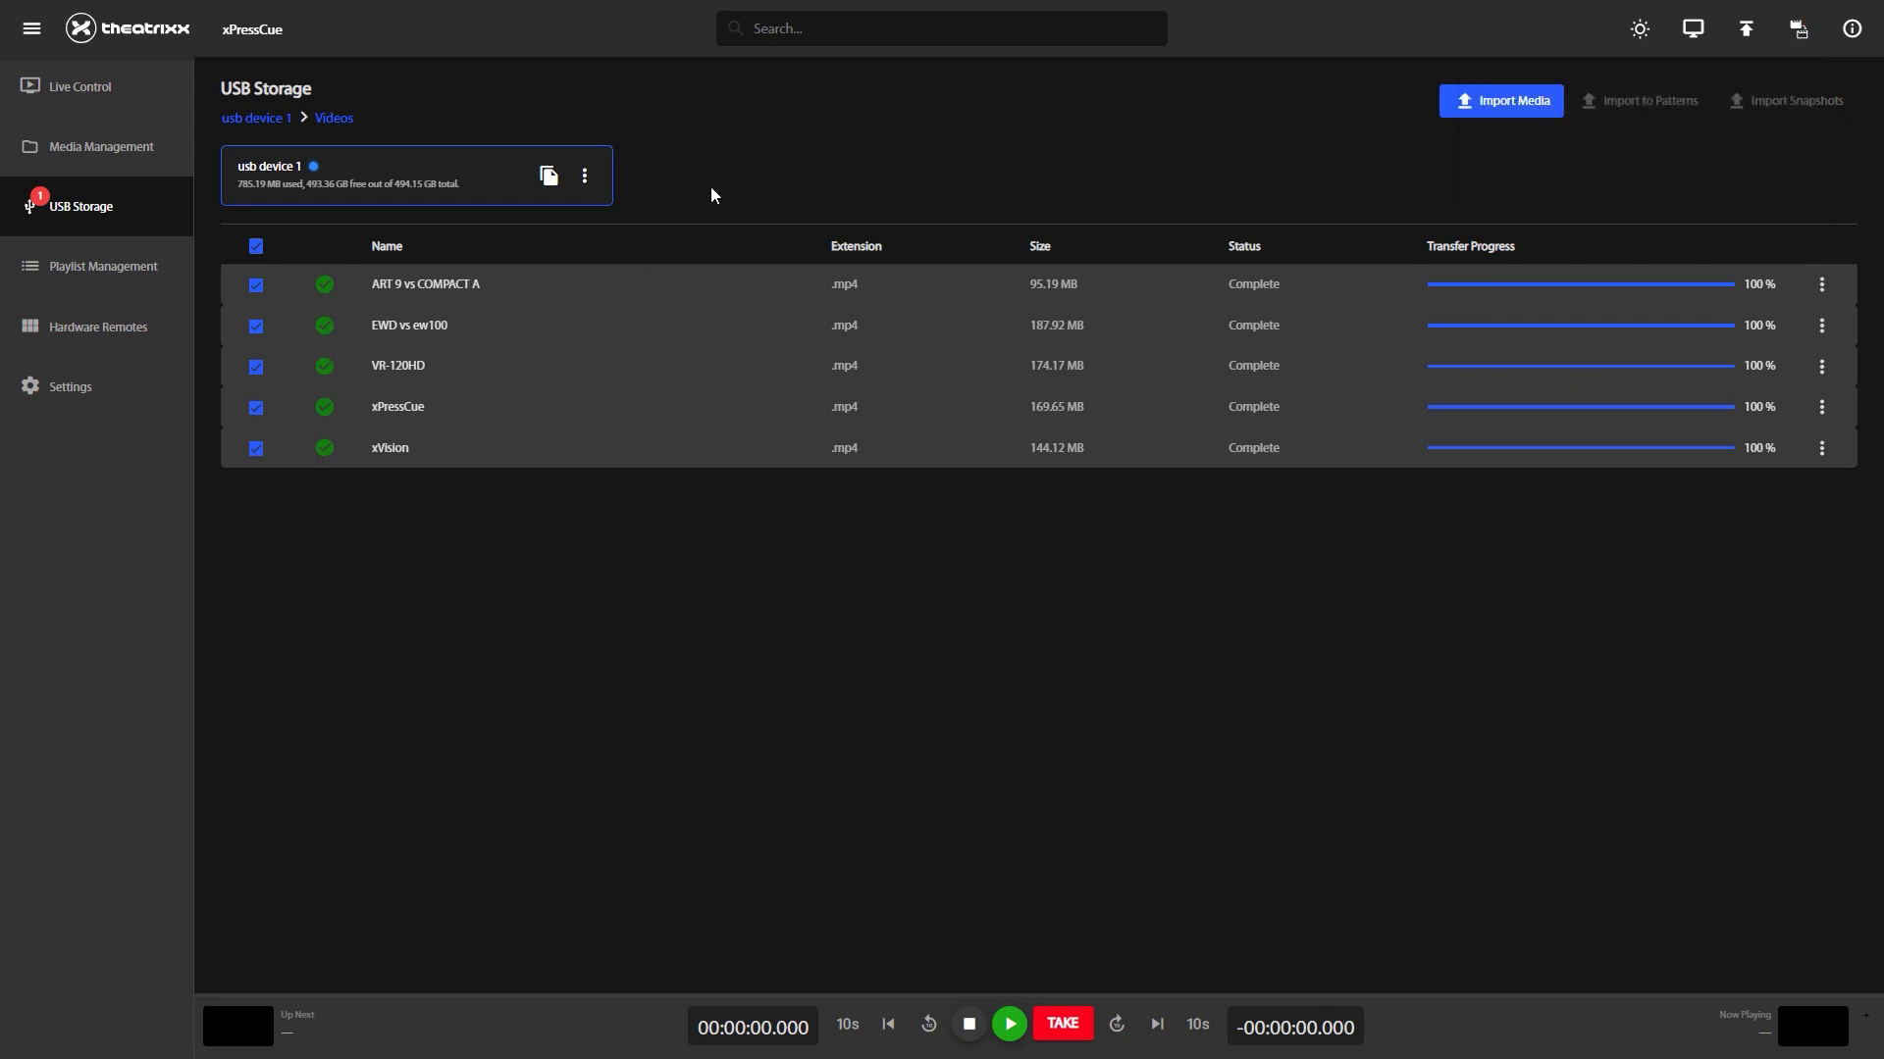
Create a new playlist named "Leisuretec Demo Playlist" in Playlist Management and open it
left_click(85, 277)
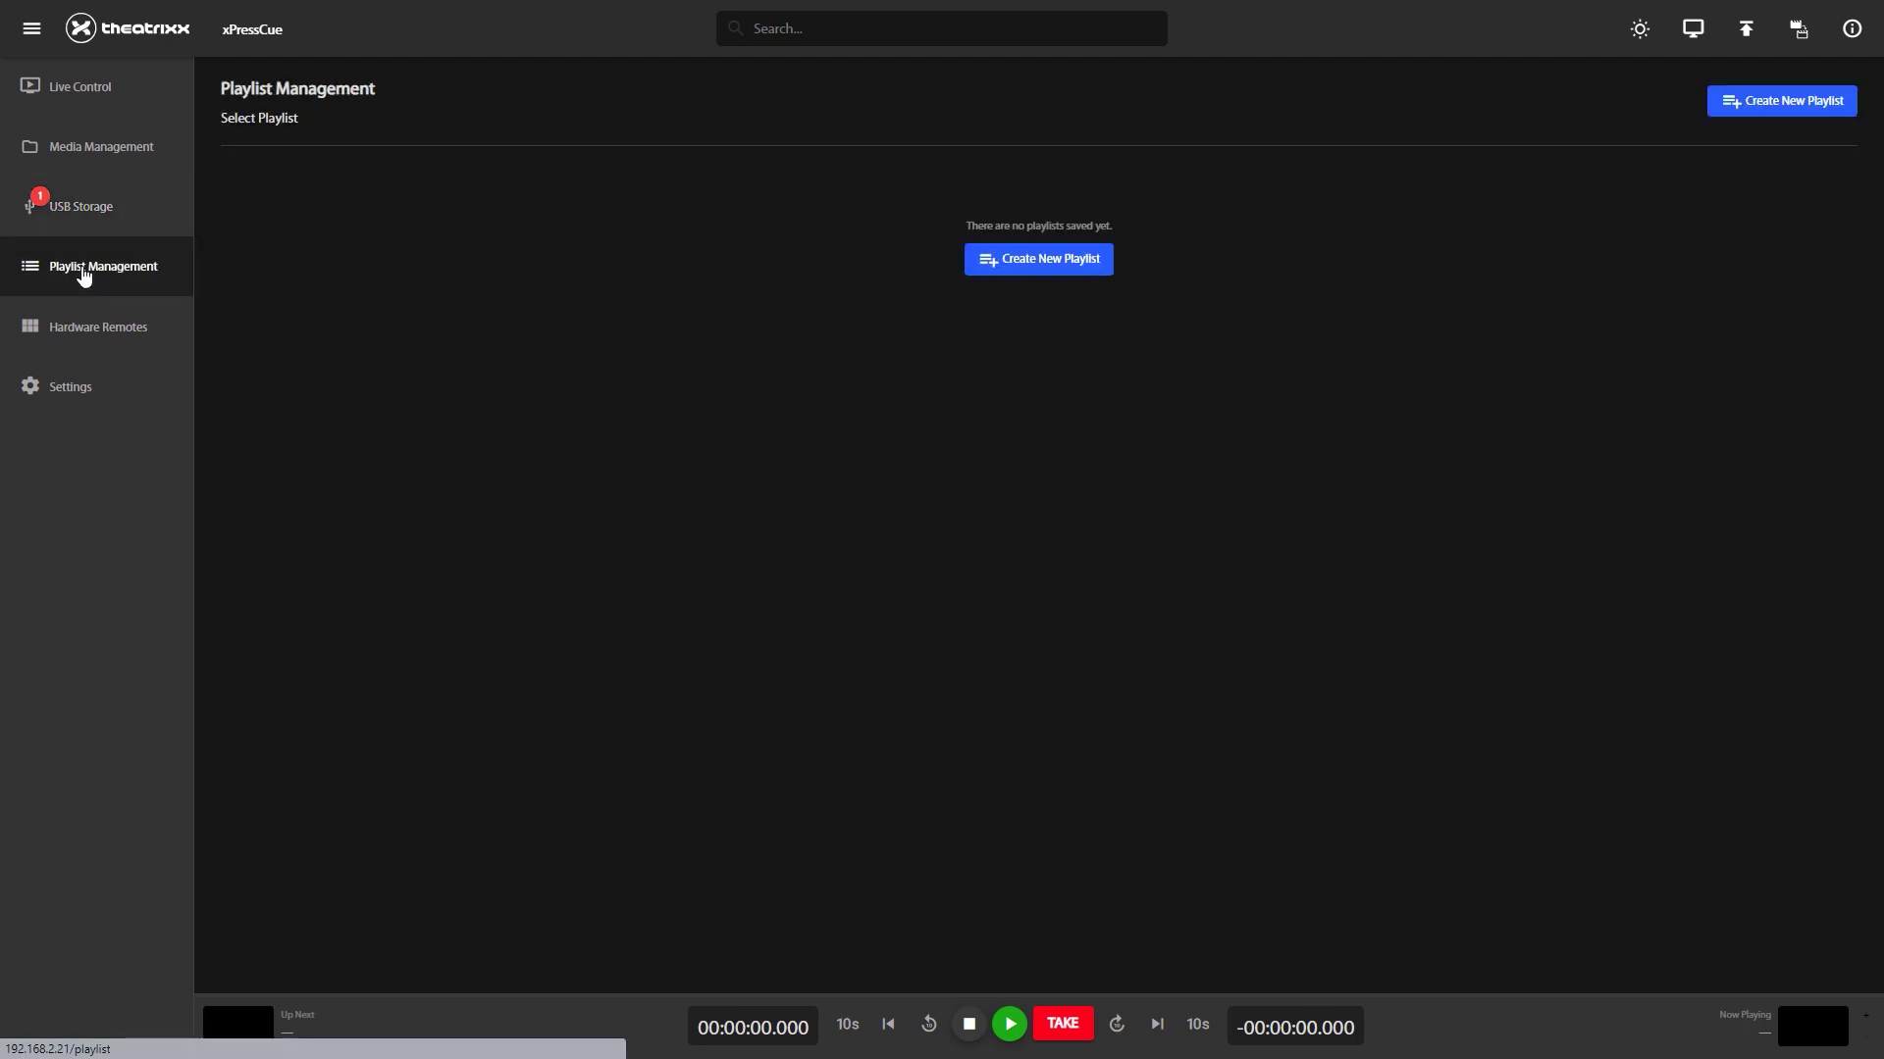
left_click(1042, 265)
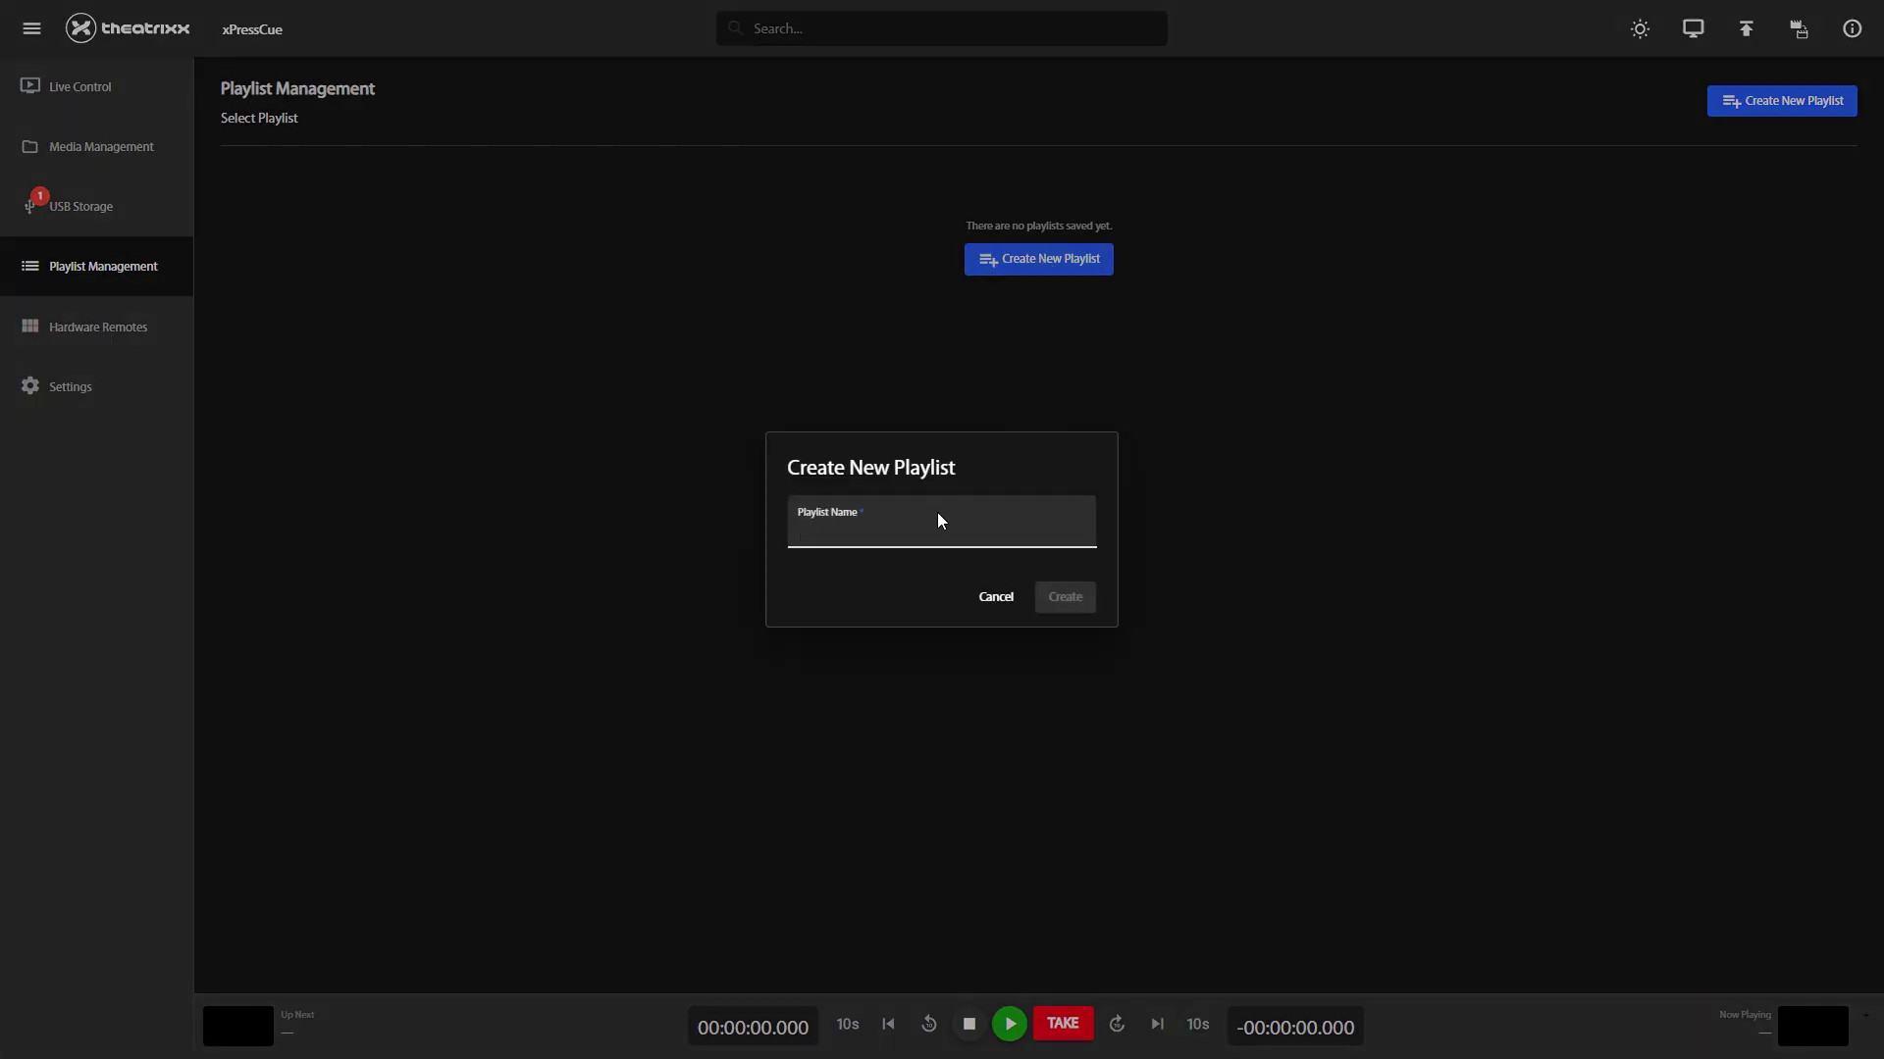
type("Leisuretec Demo Playlist")
left_click(1069, 601)
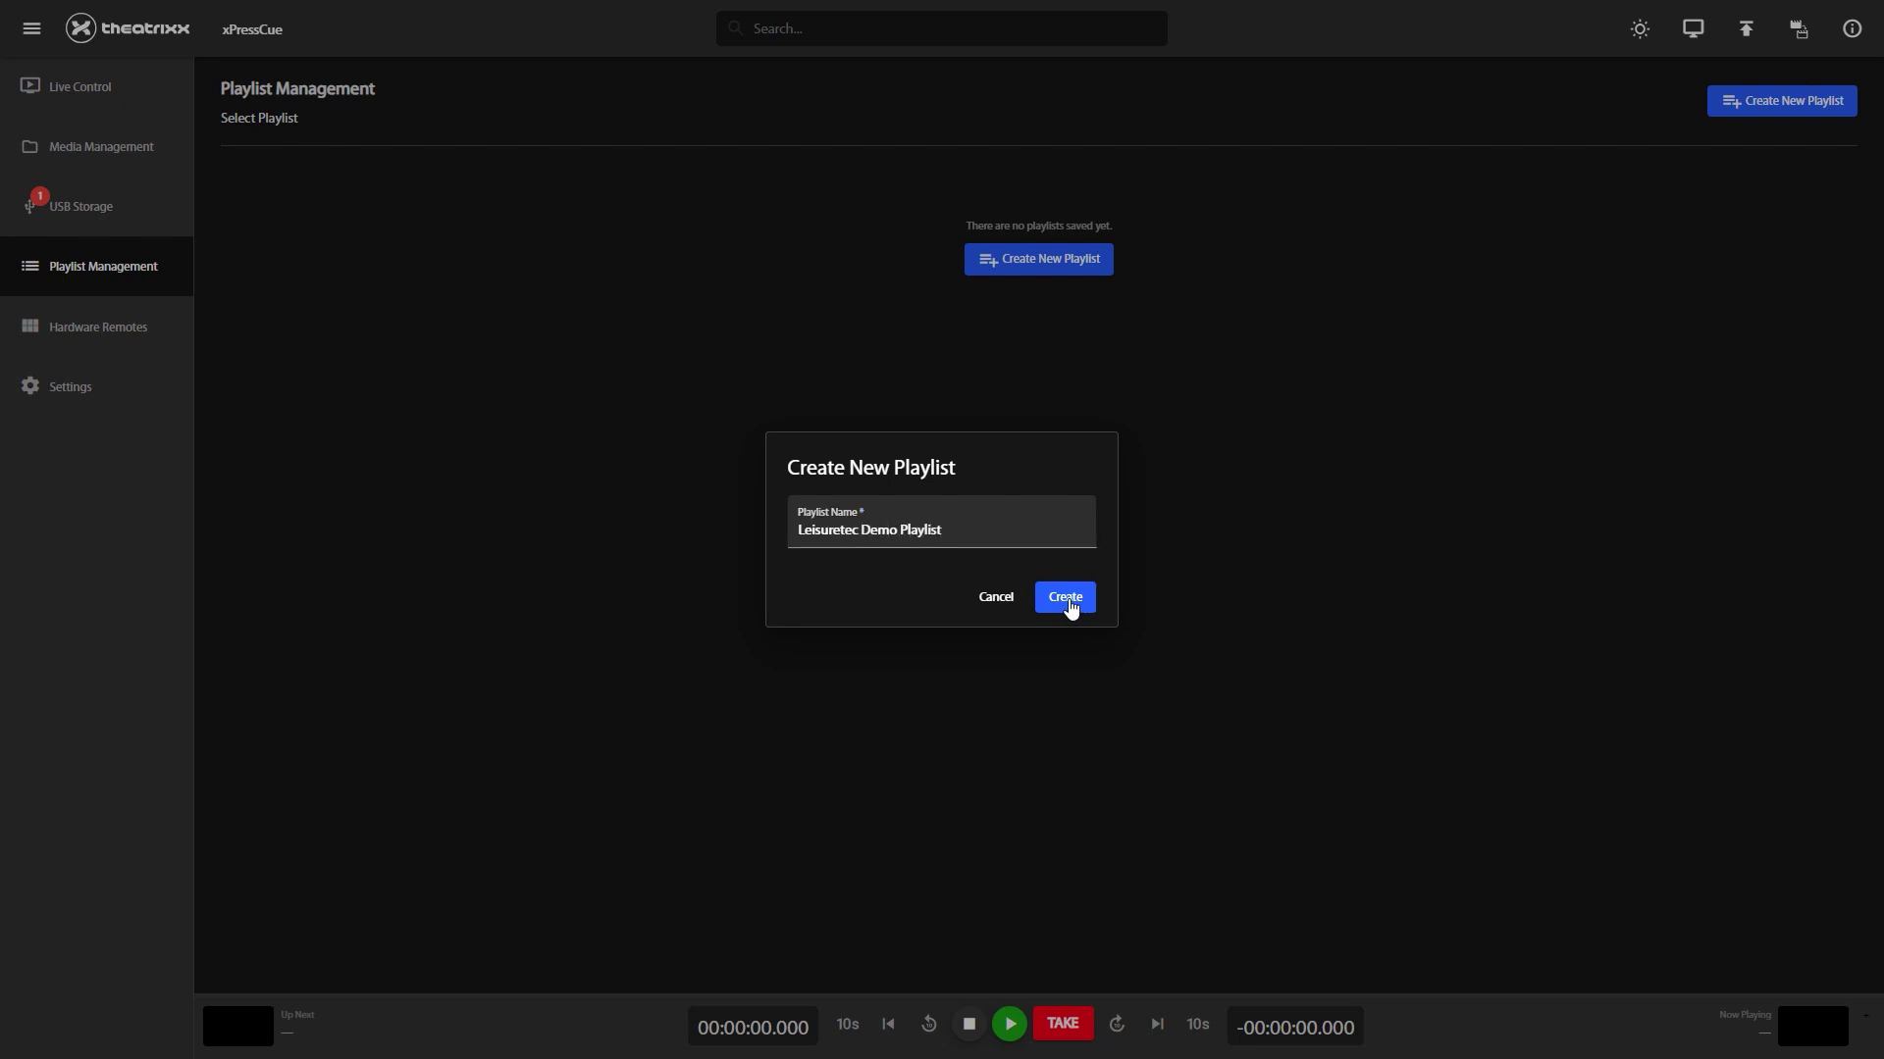
left_click(429, 209)
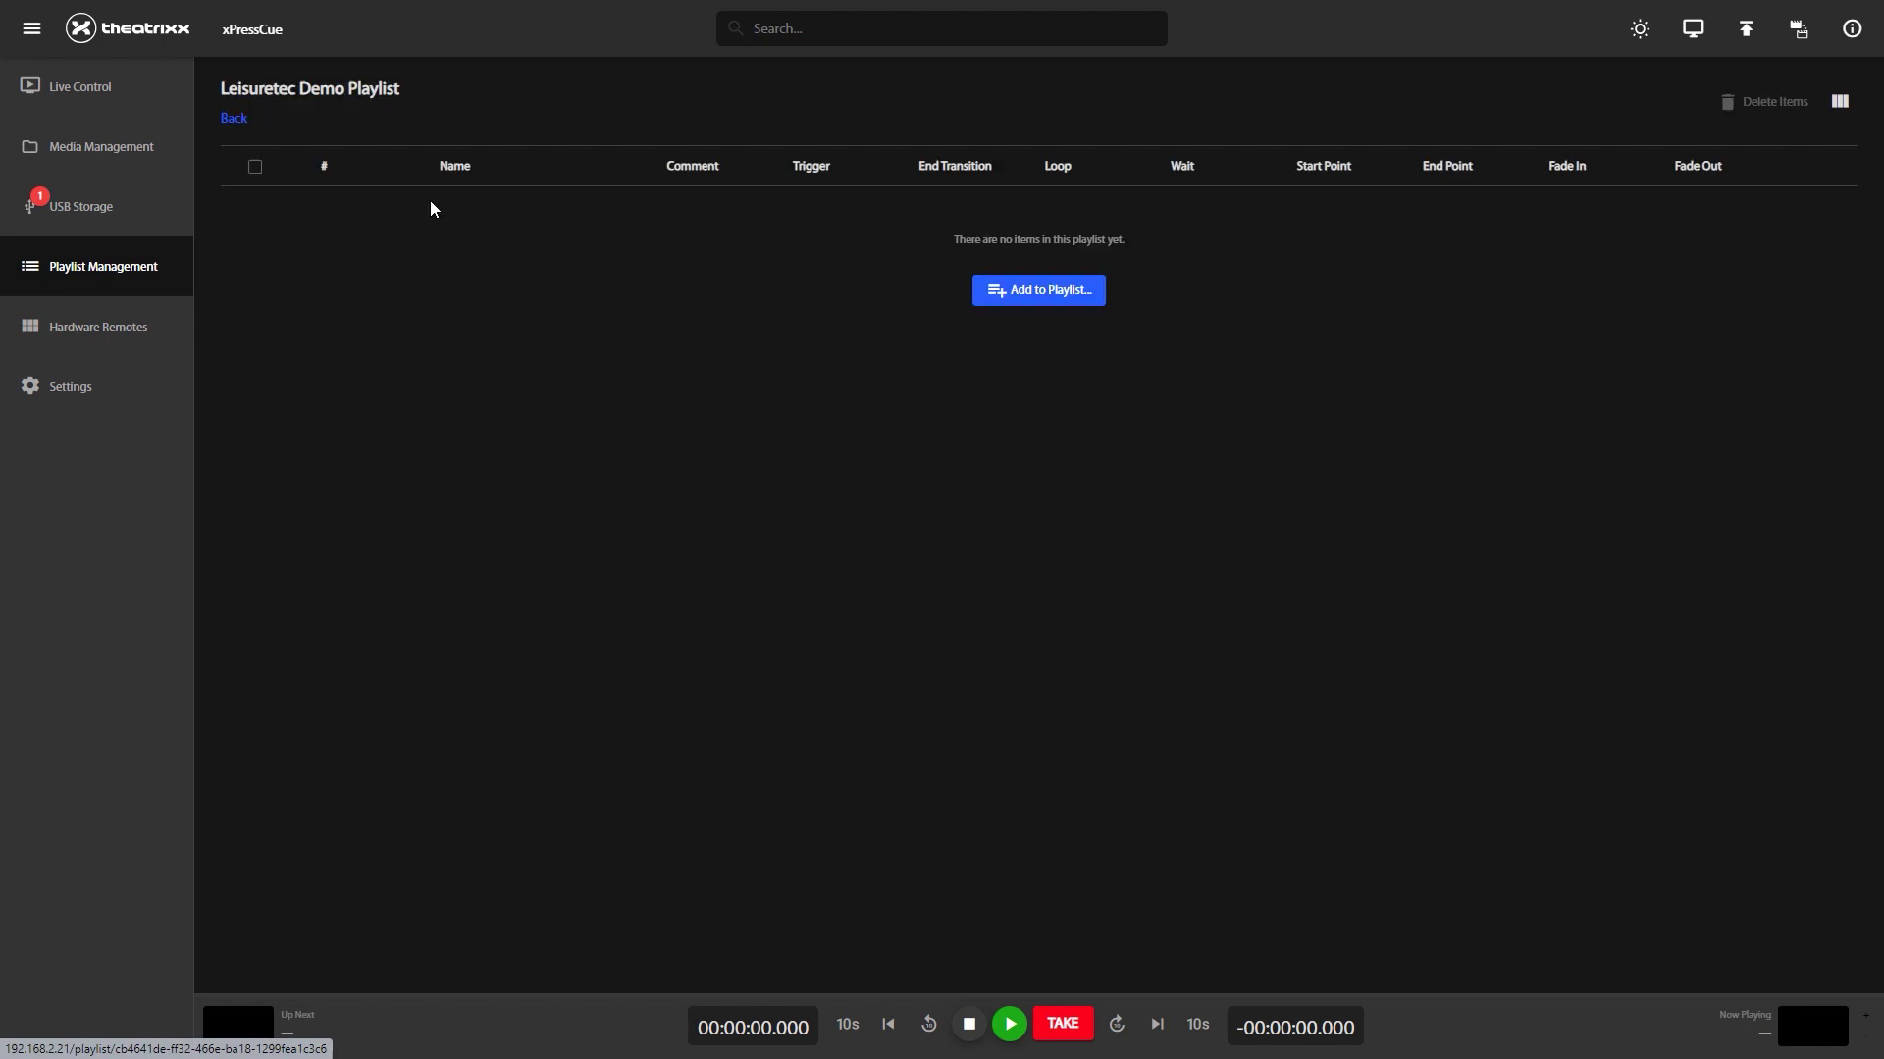
Add all five media files, from ART 9 vs COMPACT A through xVision, to the Leisuretec Demo Playlist
left_click(1035, 295)
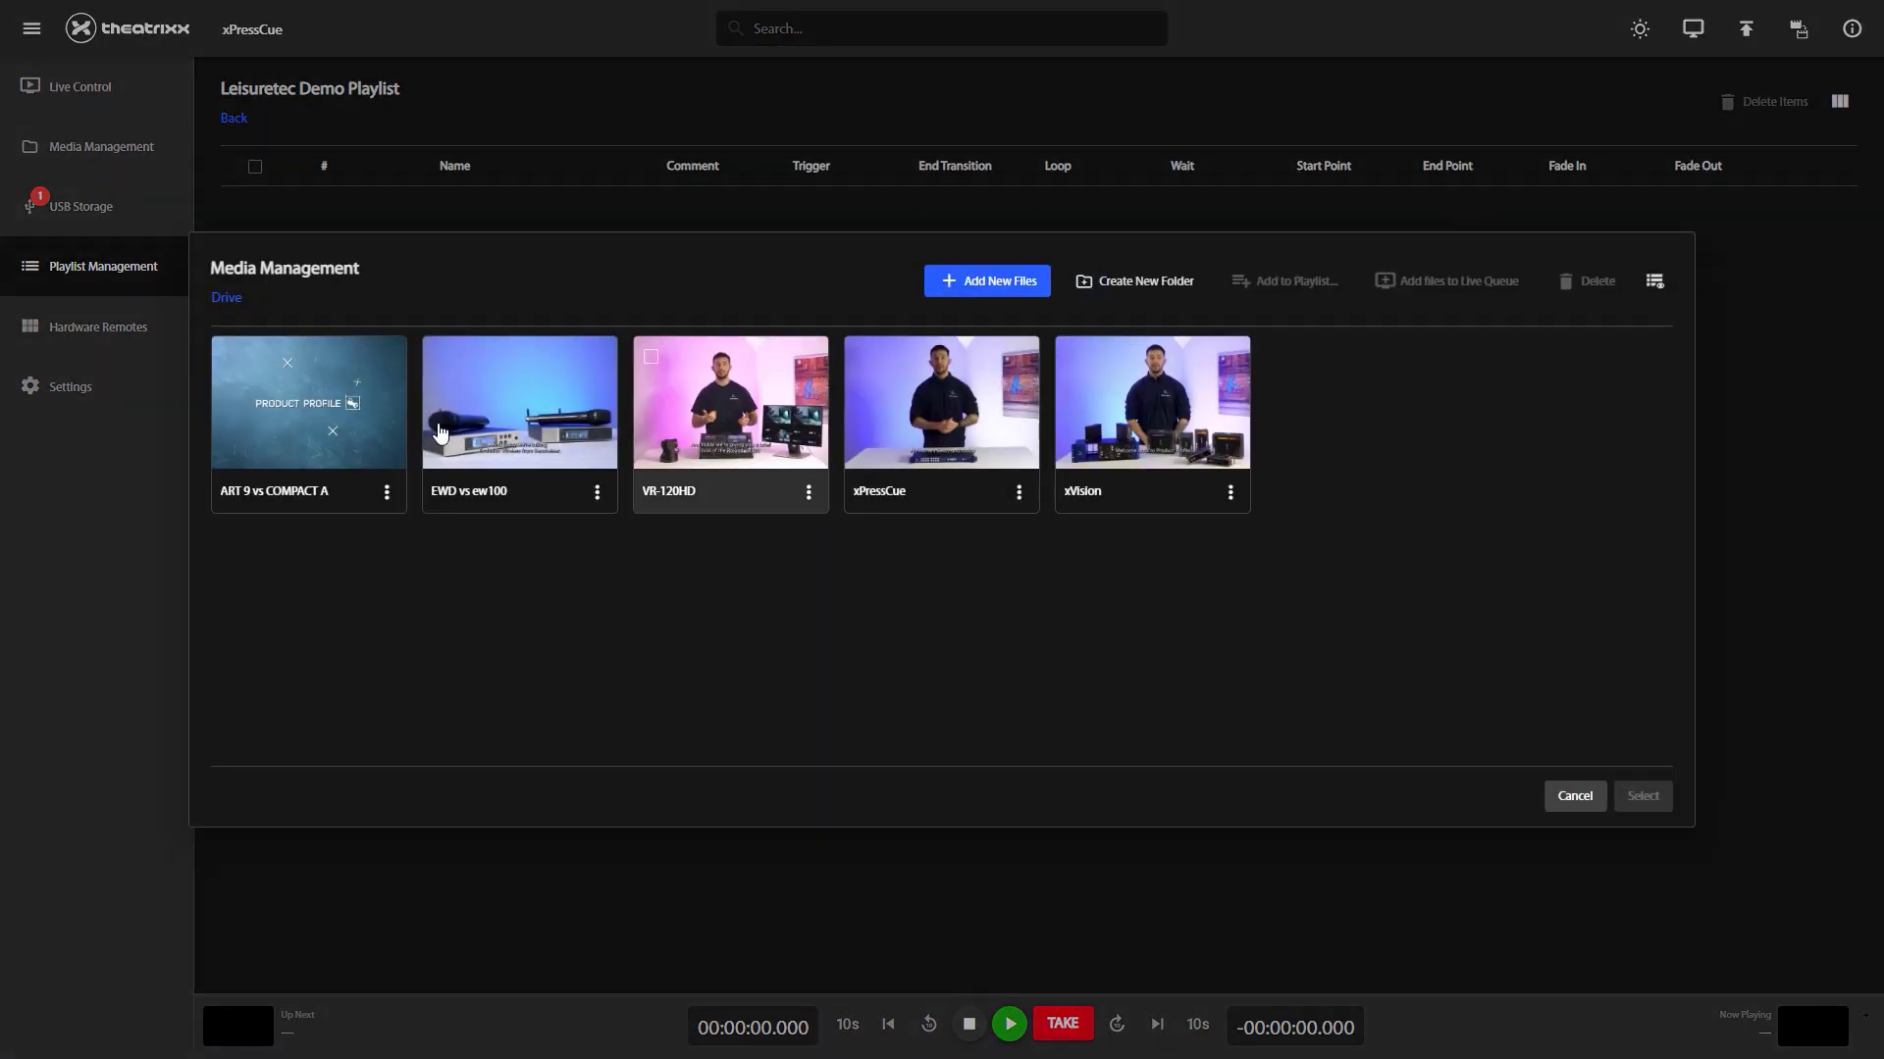
left_click(344, 432)
left_click(1153, 412, "shift")
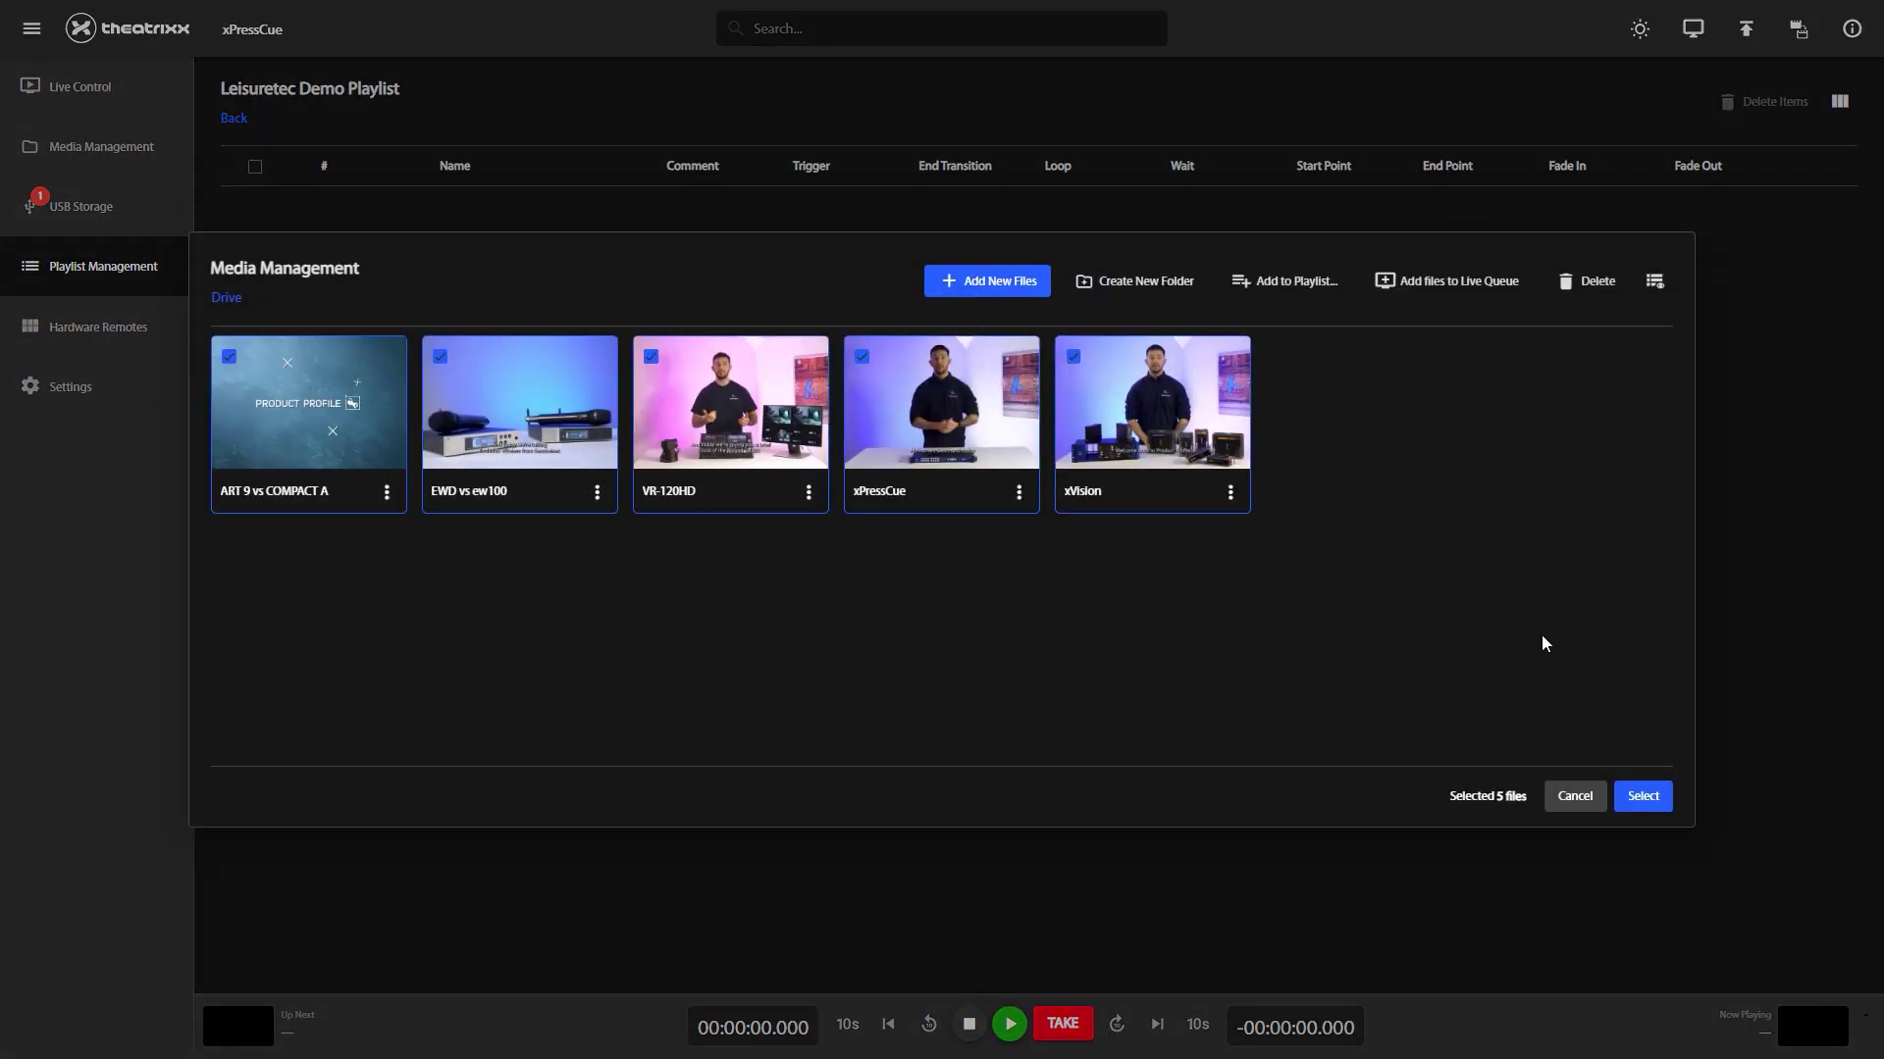
left_click(1643, 797)
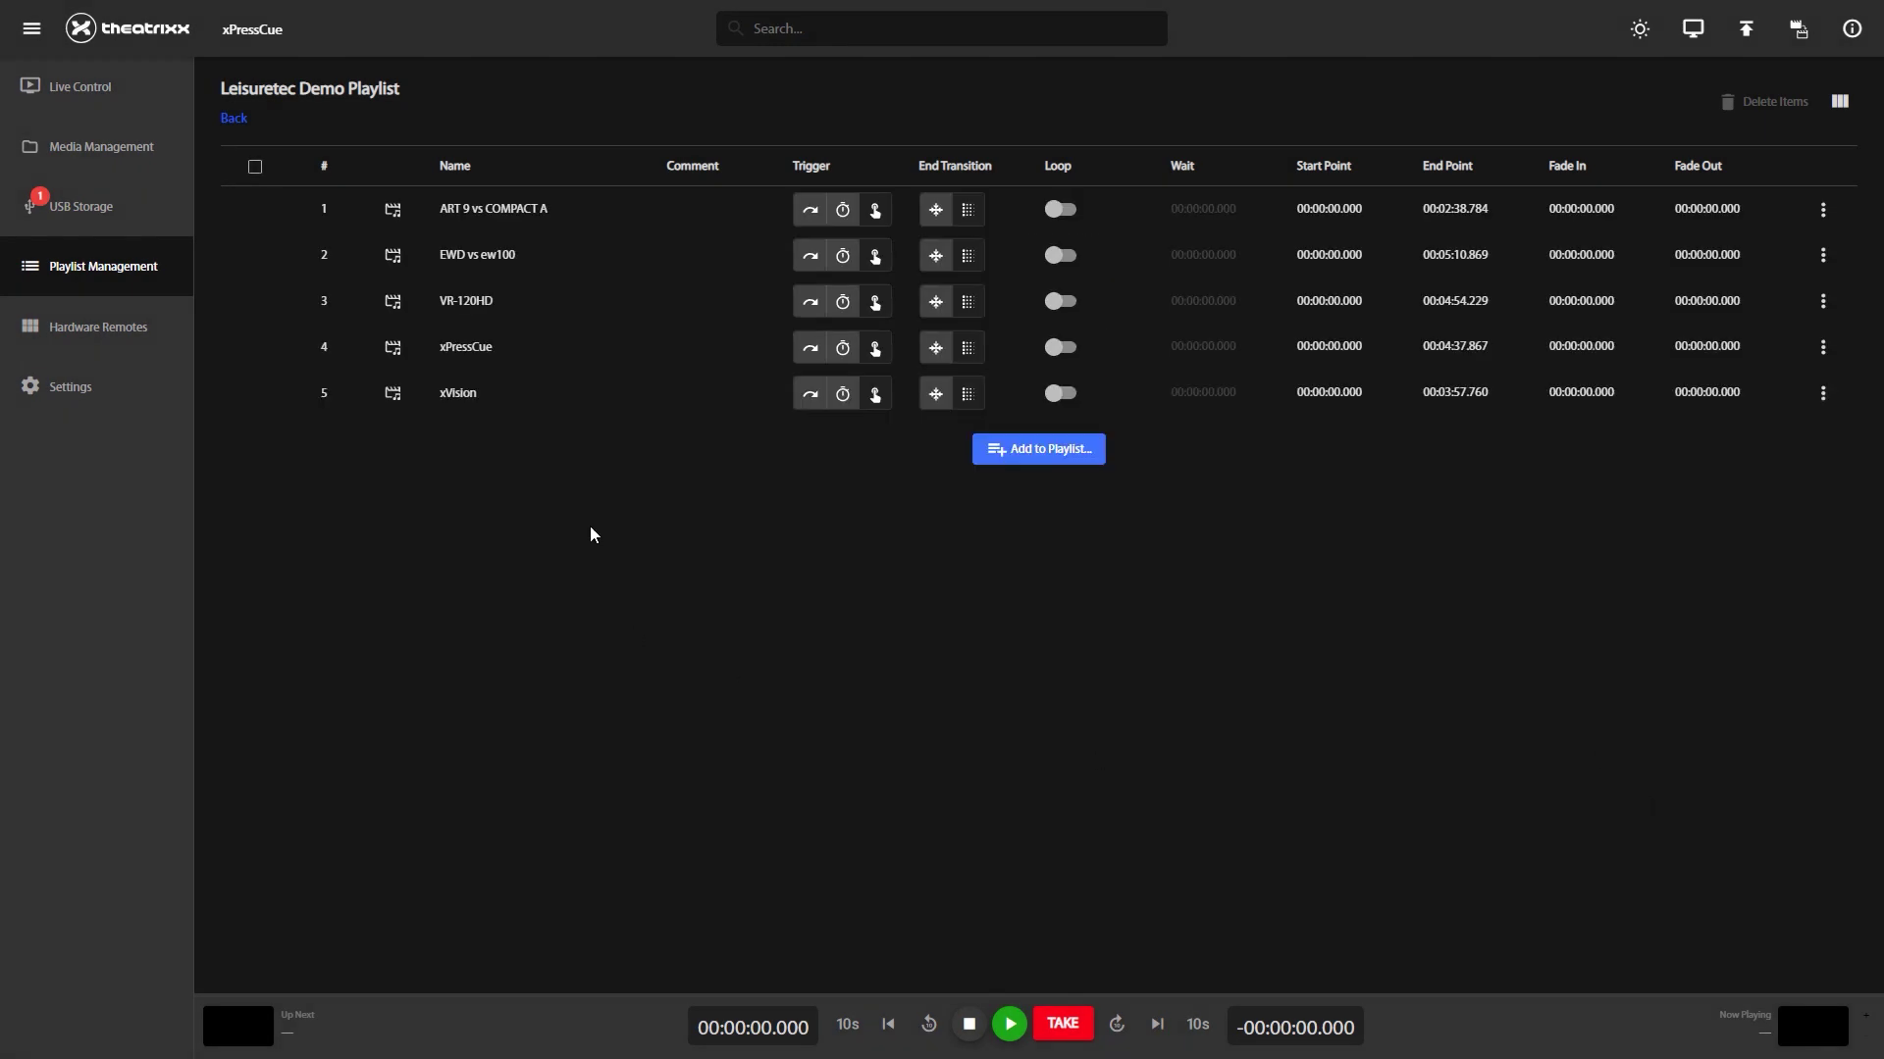
Reorder the playlist to xVision, EWD vs ew100, xPressCue, VR-120HD, ART 9 vs COMPACT A
left_click(484, 393)
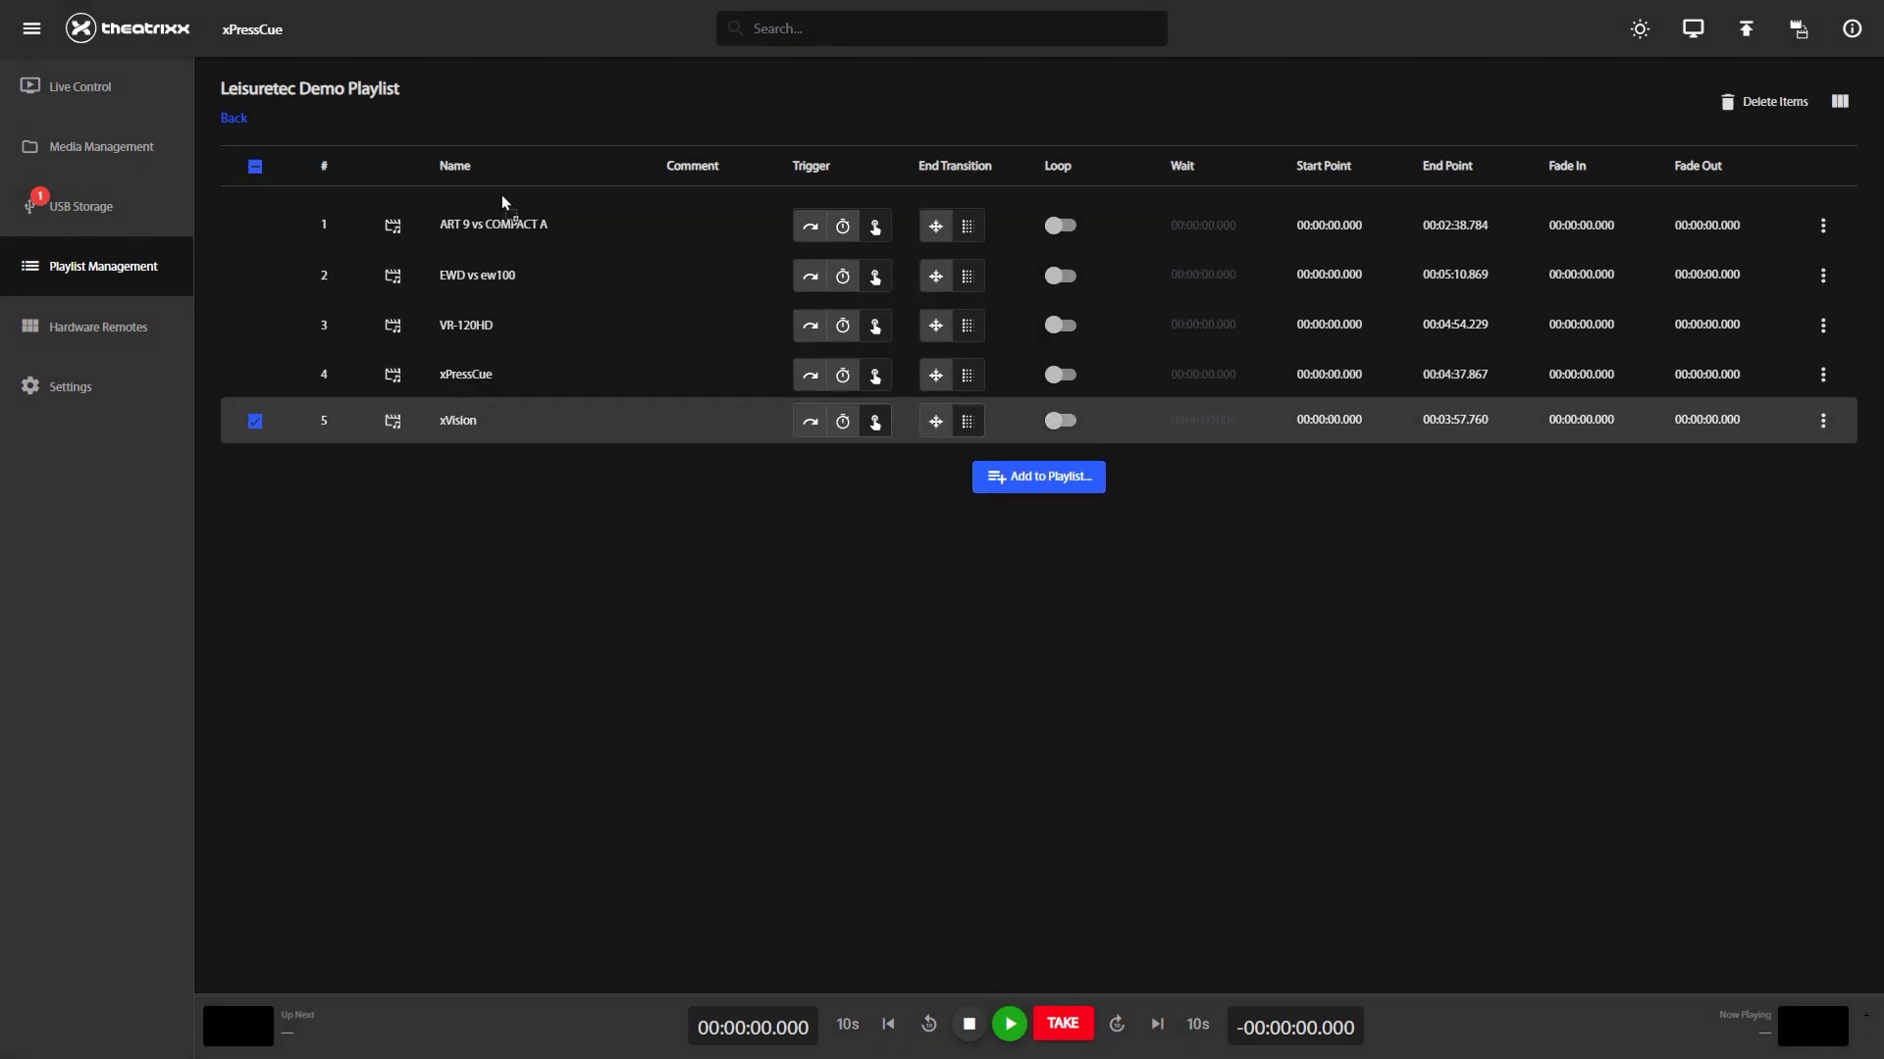
left_click_drag(502, 202, 504, 210)
left_click(504, 303)
left_click_drag(496, 303, 496, 256)
left_click_drag(483, 391, 487, 311)
mouse_move(475, 396)
left_mouse_down()
mouse_move(486, 354)
mouse_move(486, 370)
left_mouse_up()
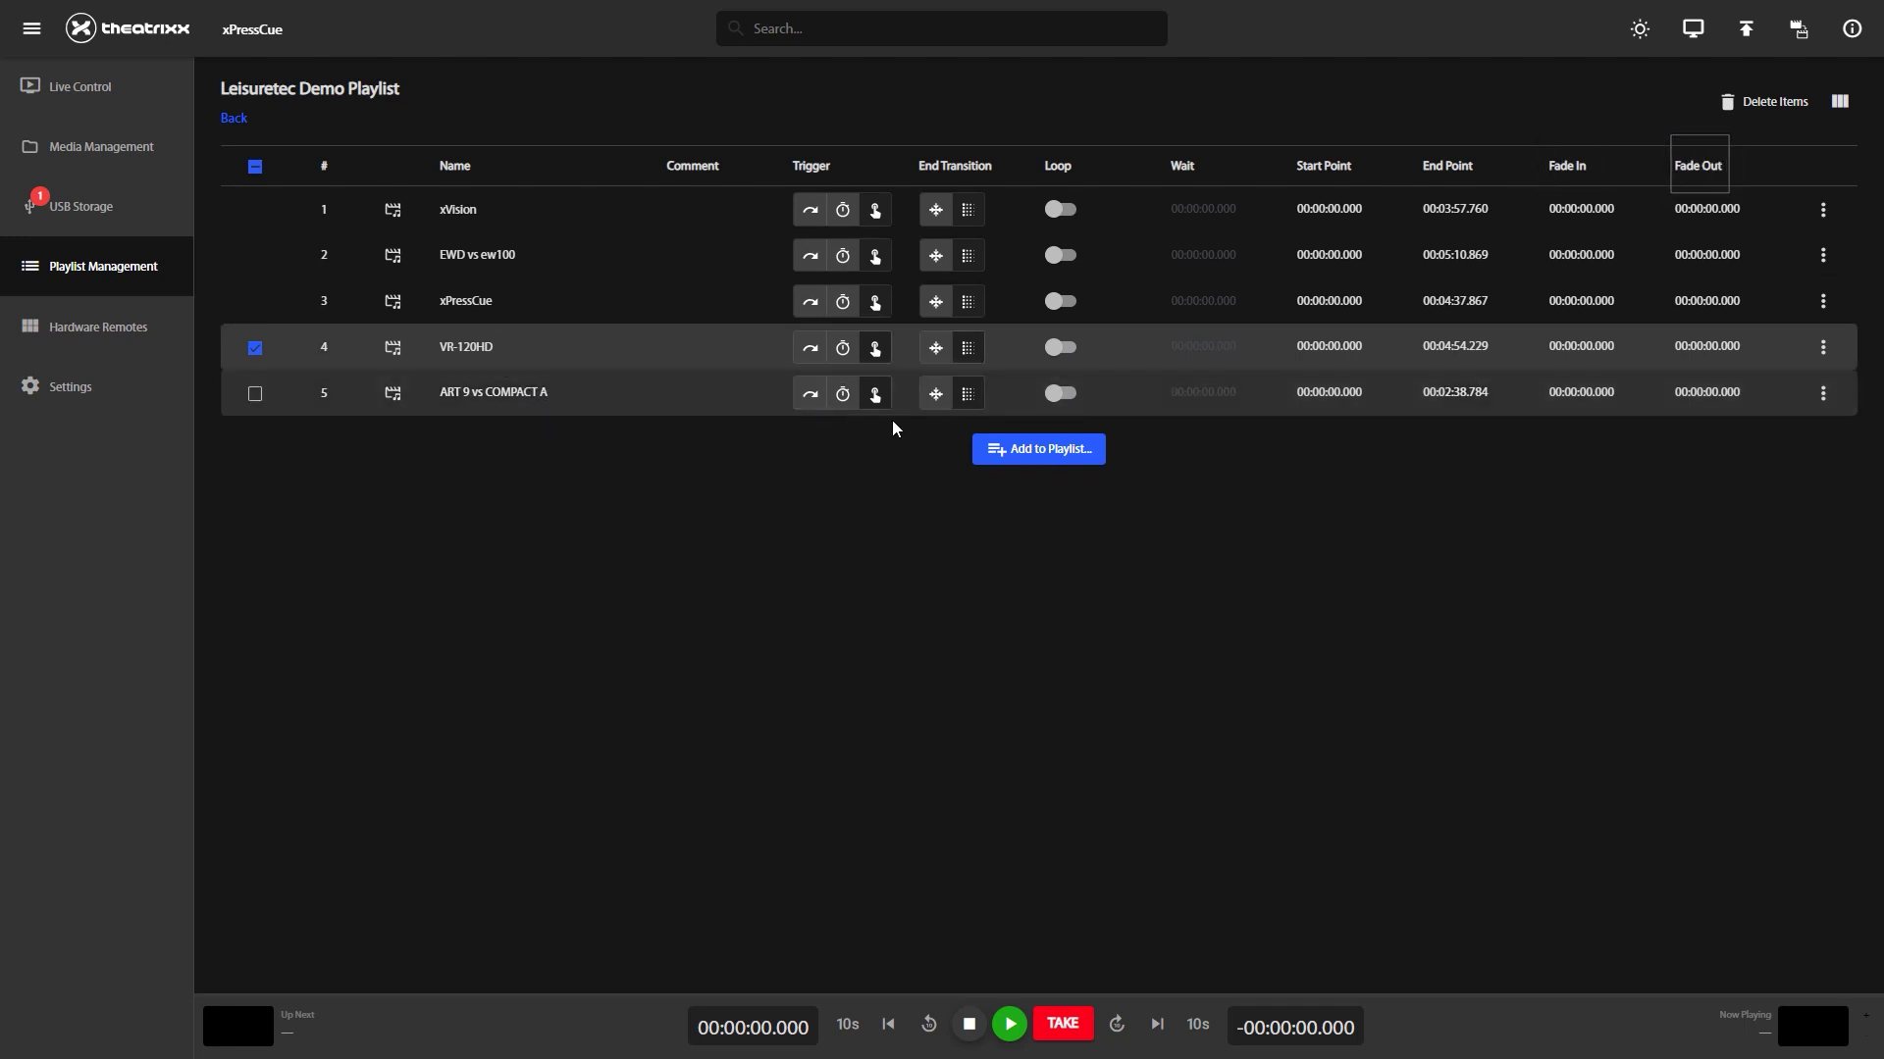
Switch the trigger of all five playlist items from manual to the curved-arrow follow option
left_click(810, 210)
left_click(810, 256)
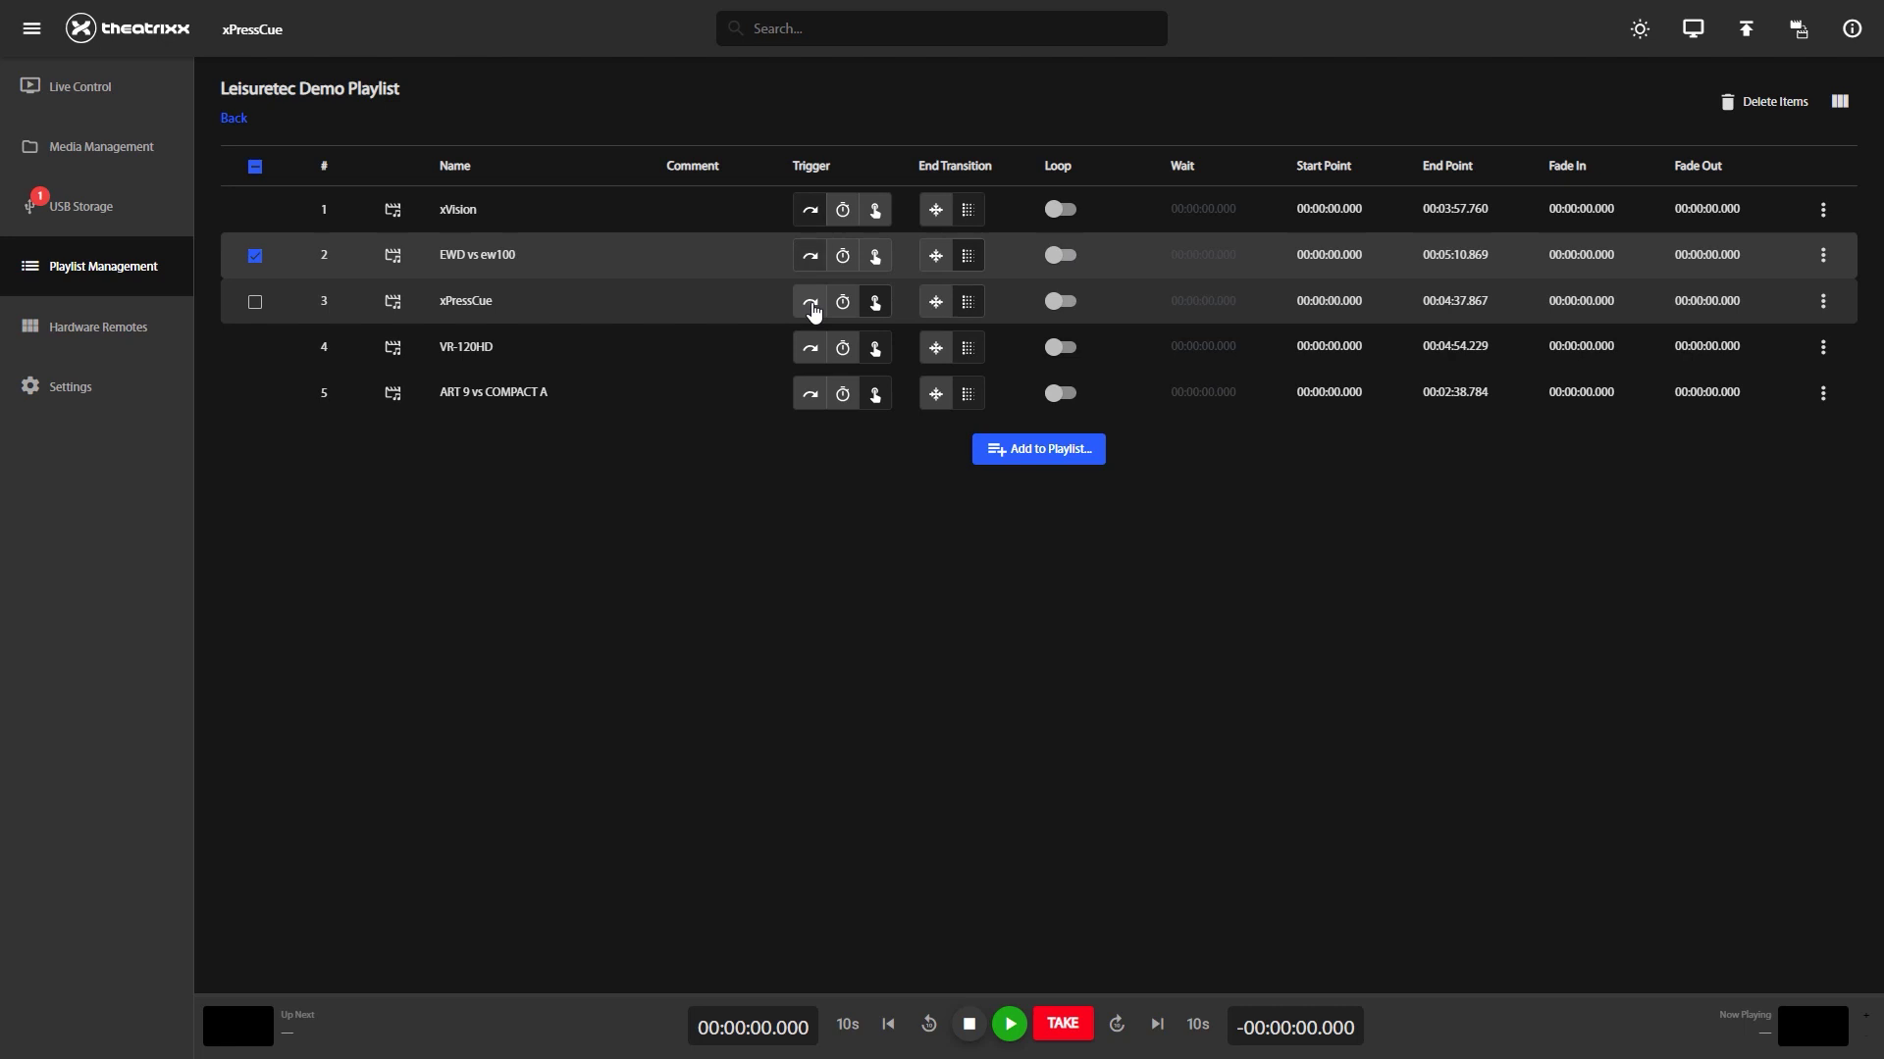
left_click(810, 349)
left_click(813, 401)
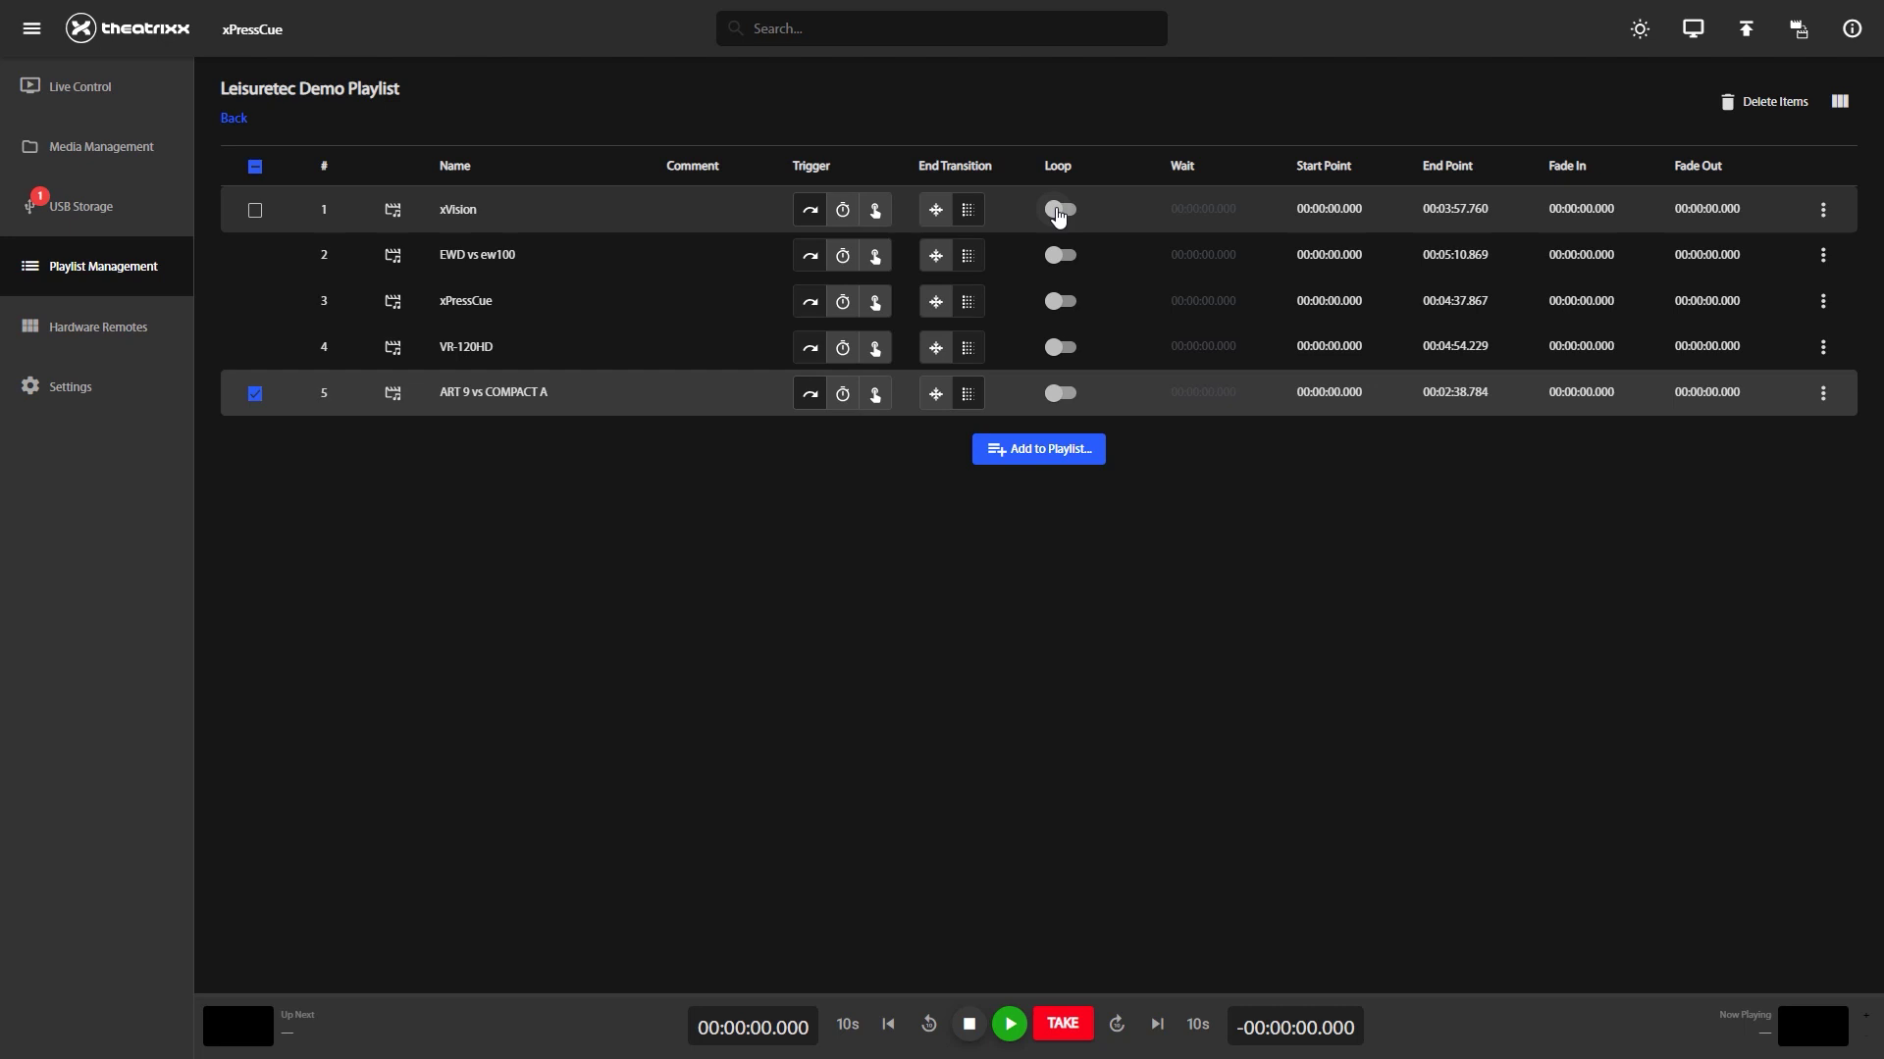
left_click(1325, 209)
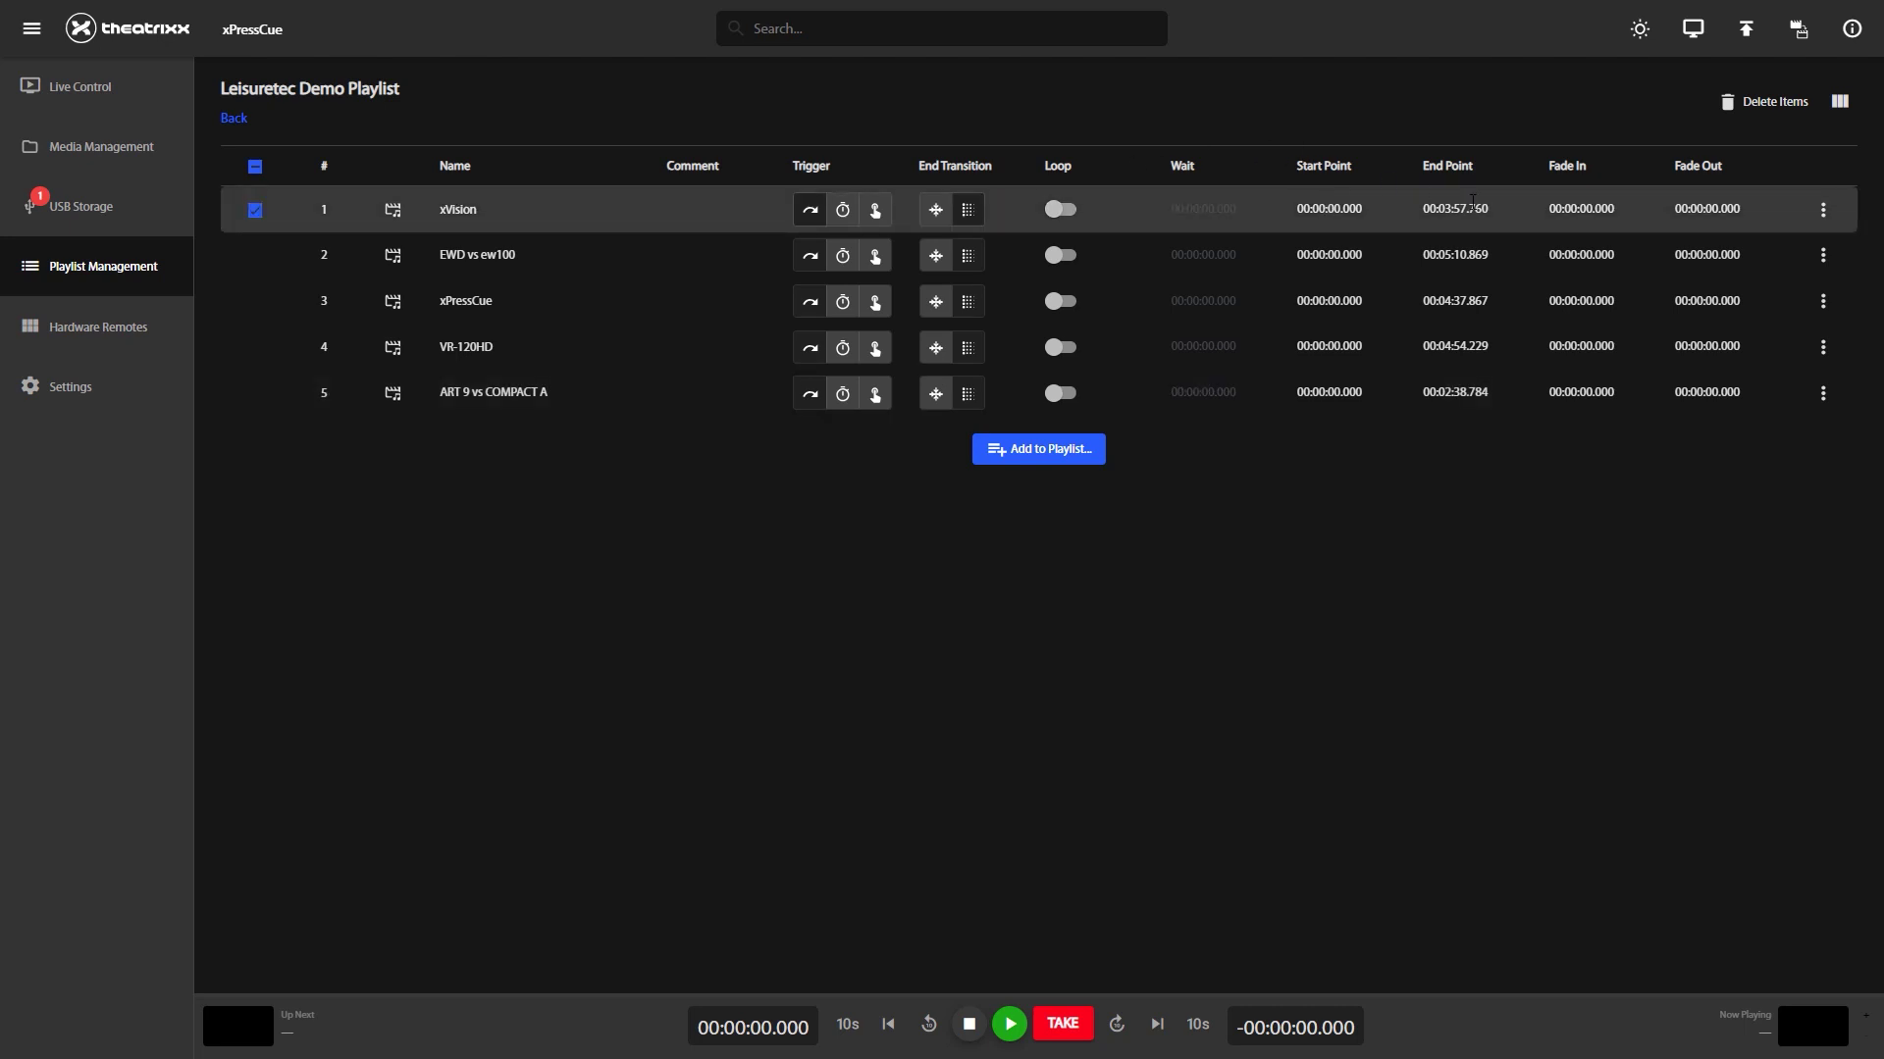
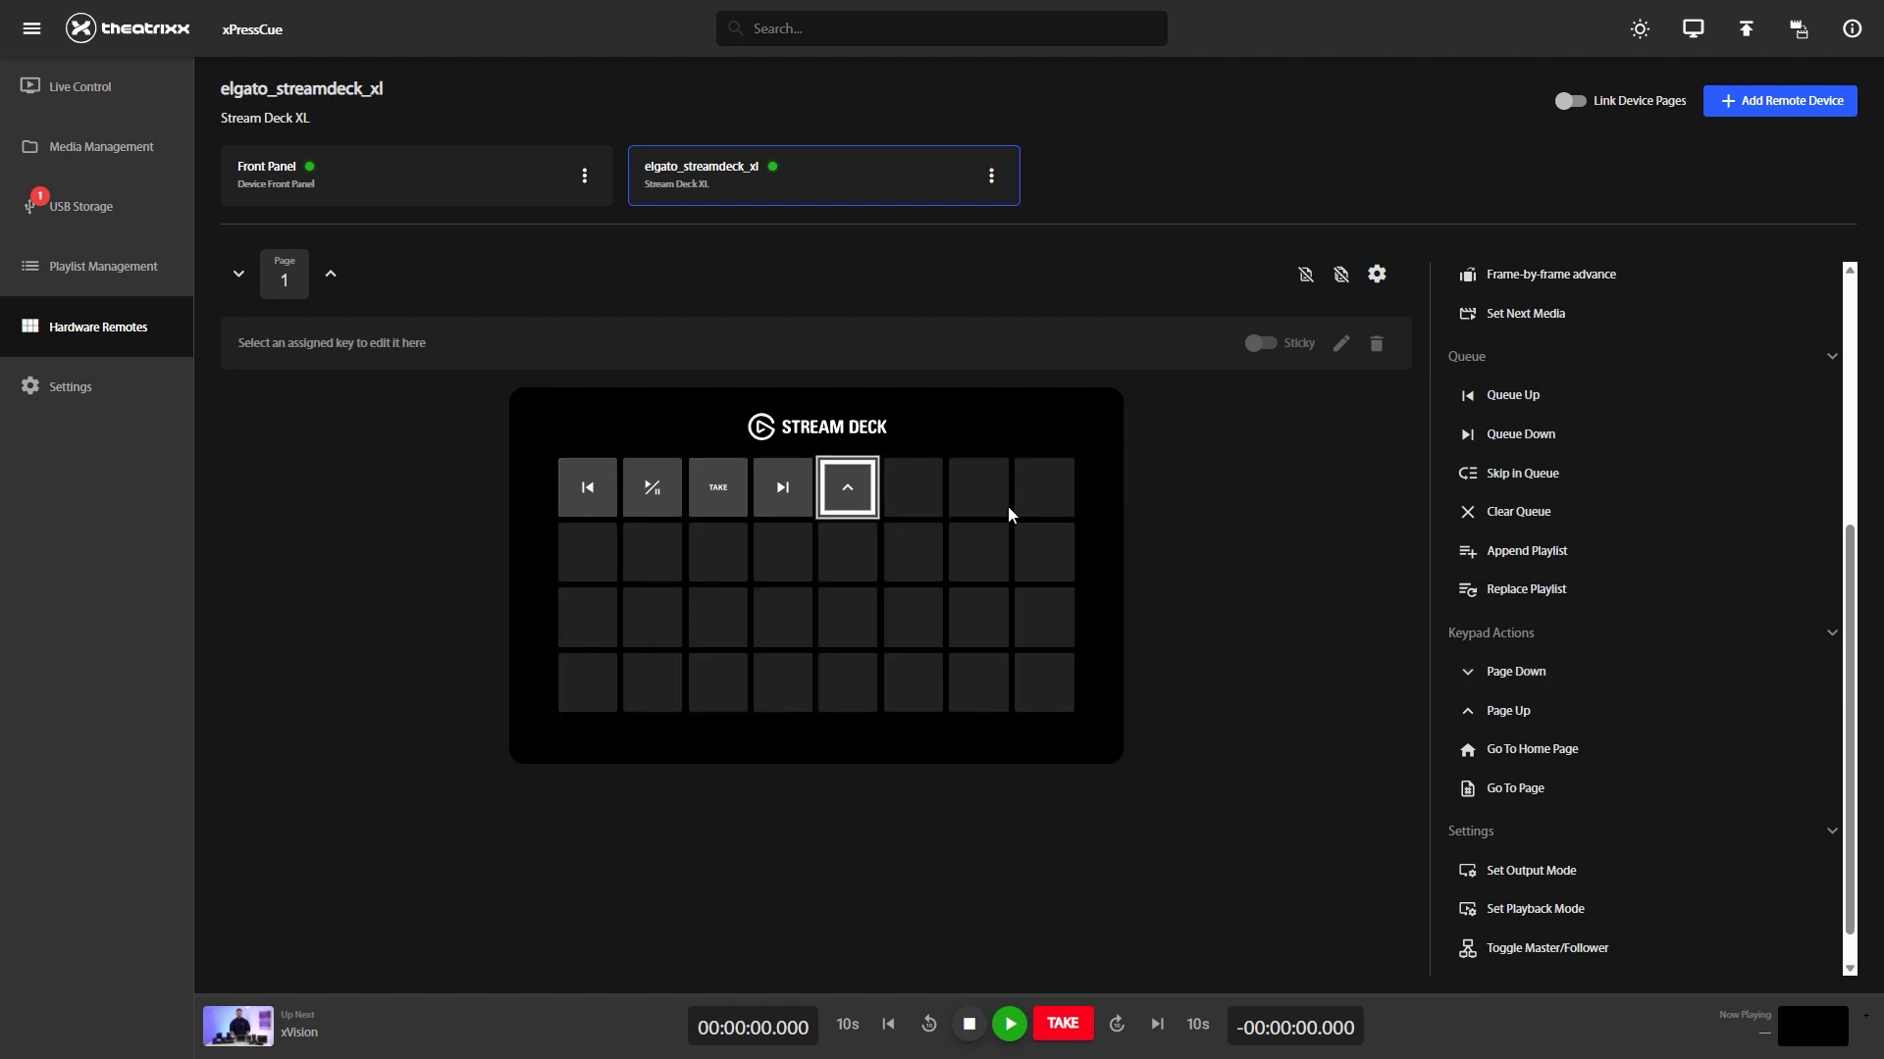
Assign Go To Home Page and Go To Page to the sixth and eighth keys of the Stream Deck XL's first row
left_click_drag(1538, 753, 922, 488)
left_click_drag(1493, 787, 1044, 490)
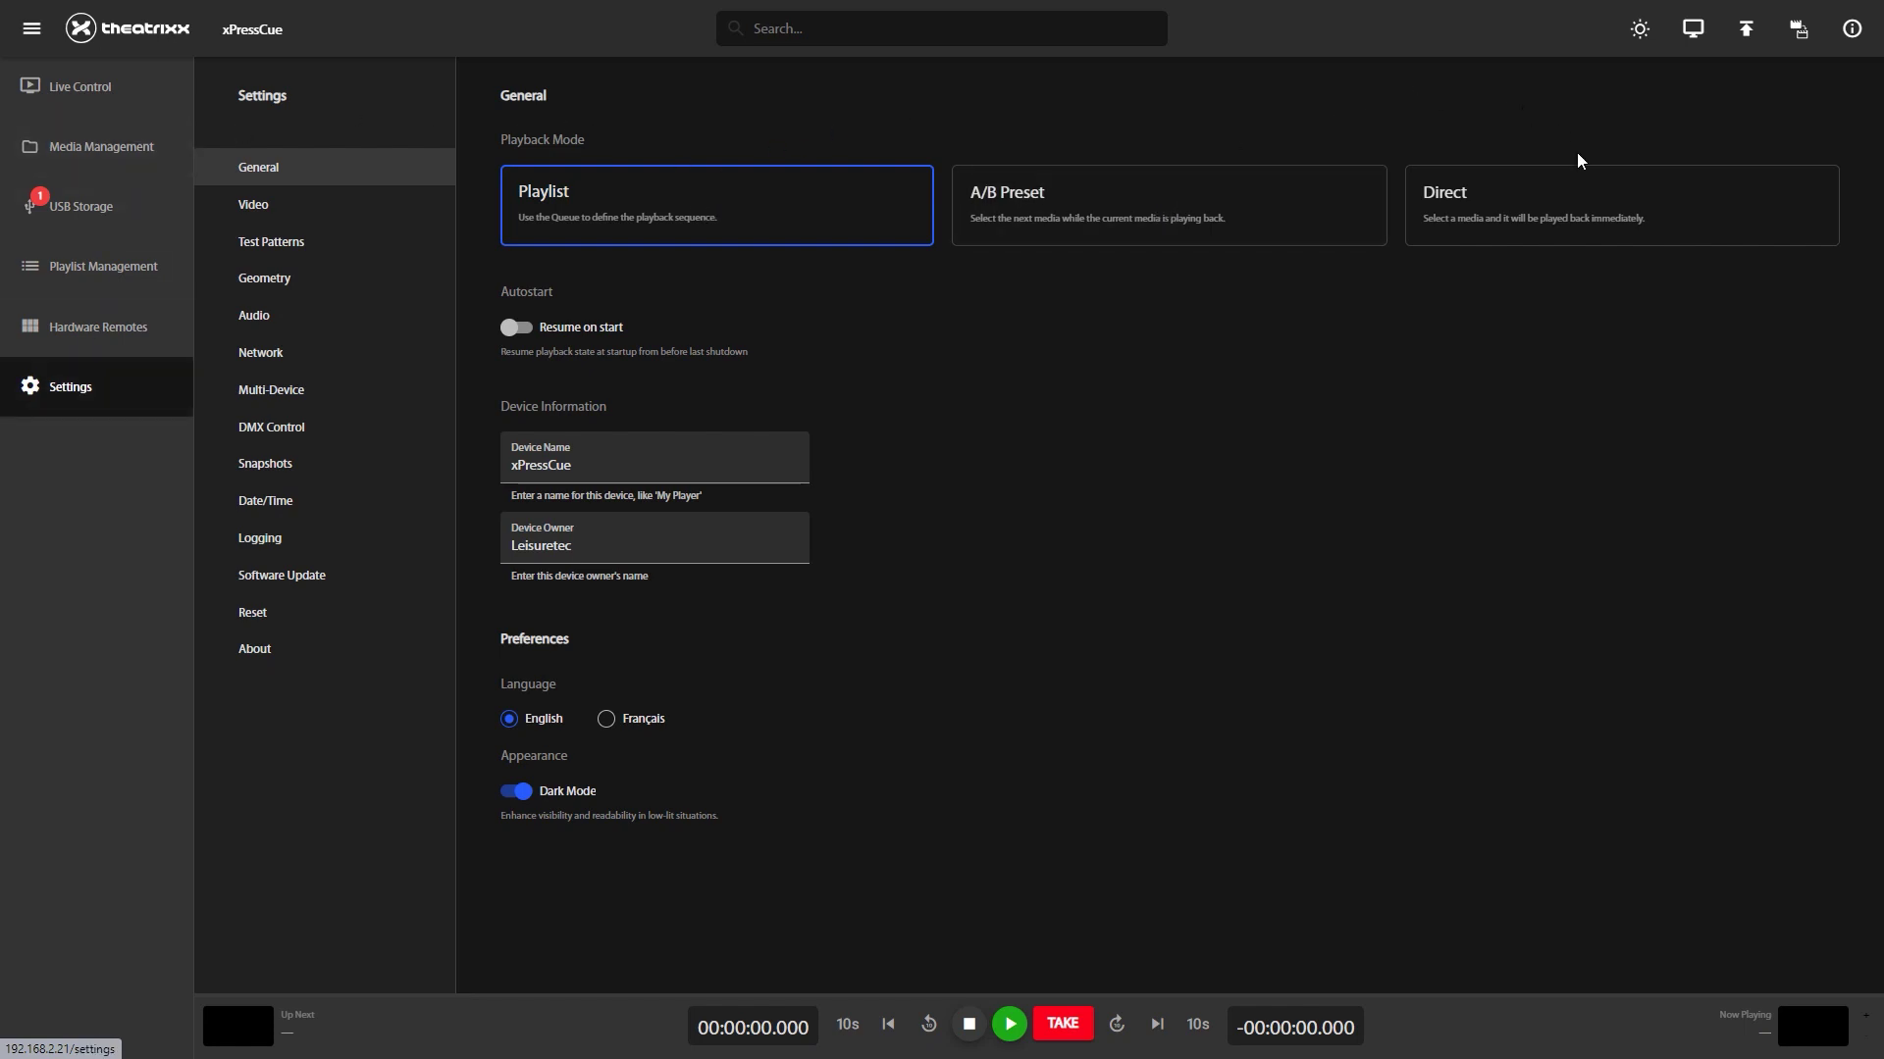
Try the Playlist, Direct and A/B Preset playback modes in the General settings
left_click(717, 200)
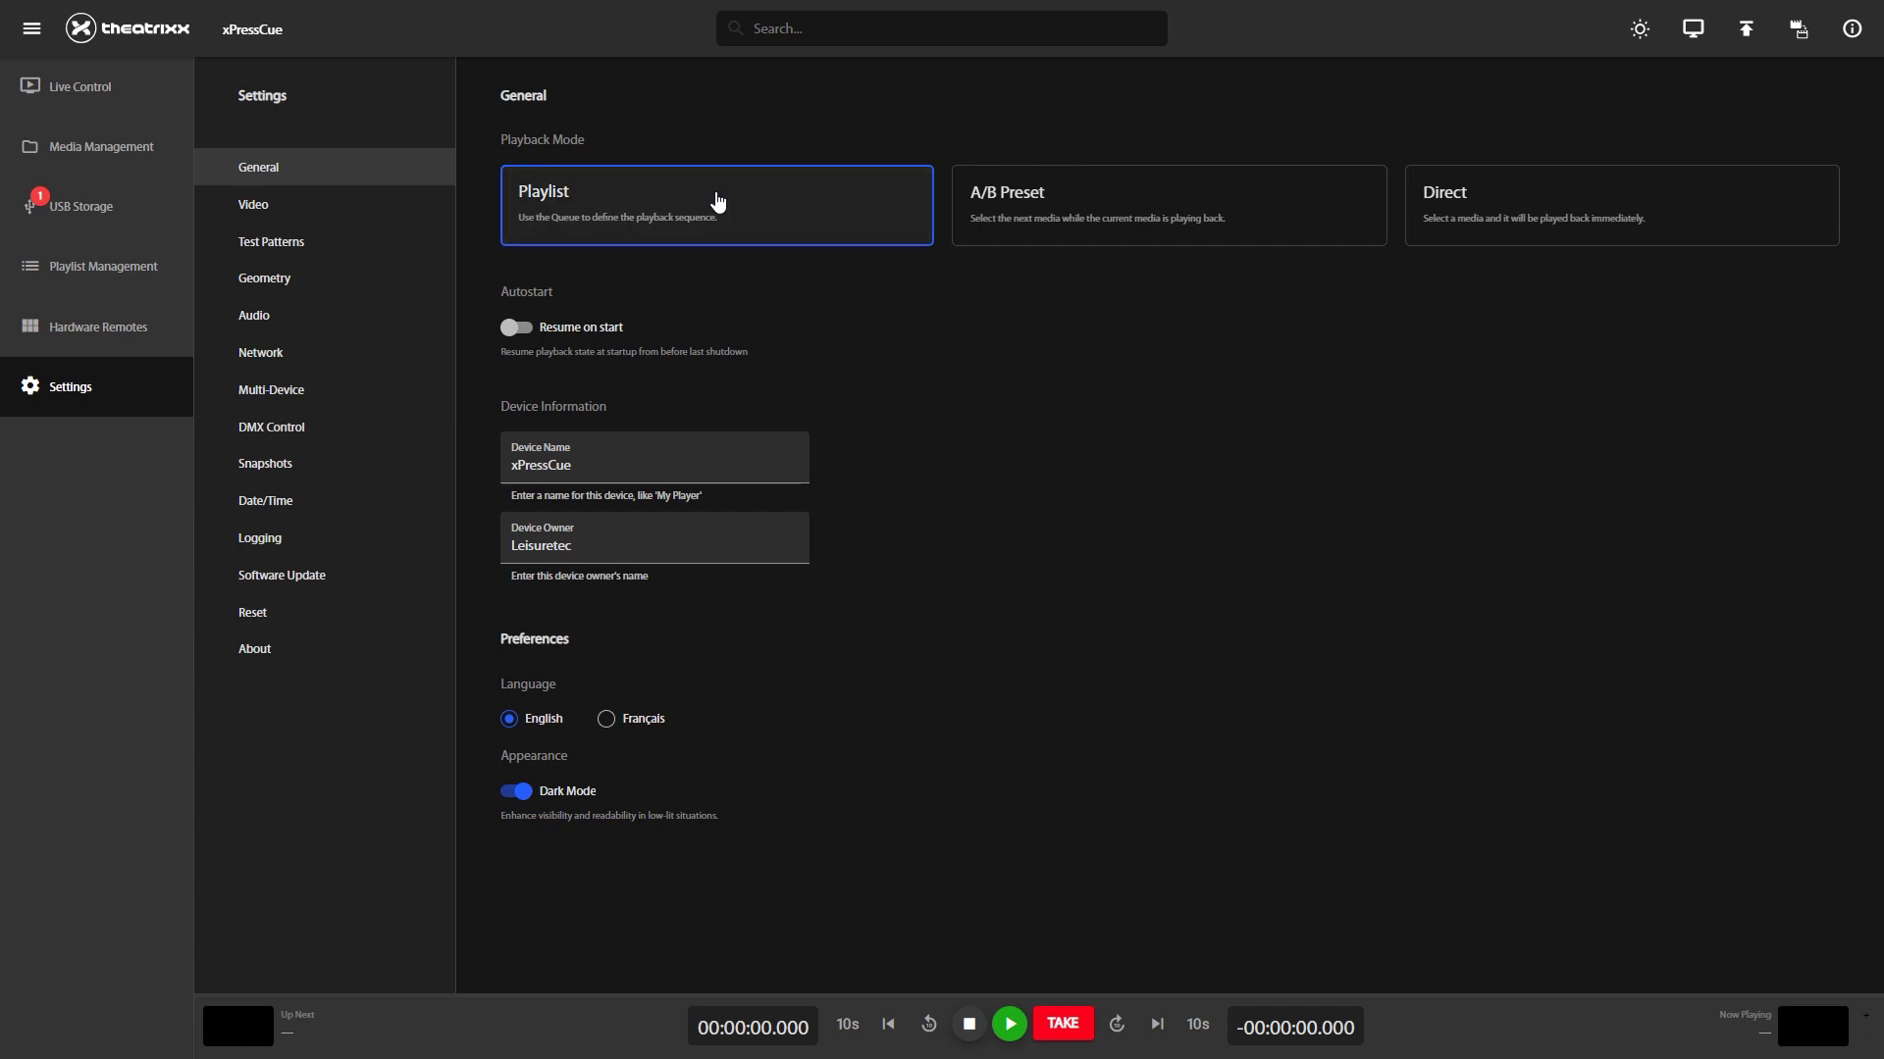
left_click(1596, 212)
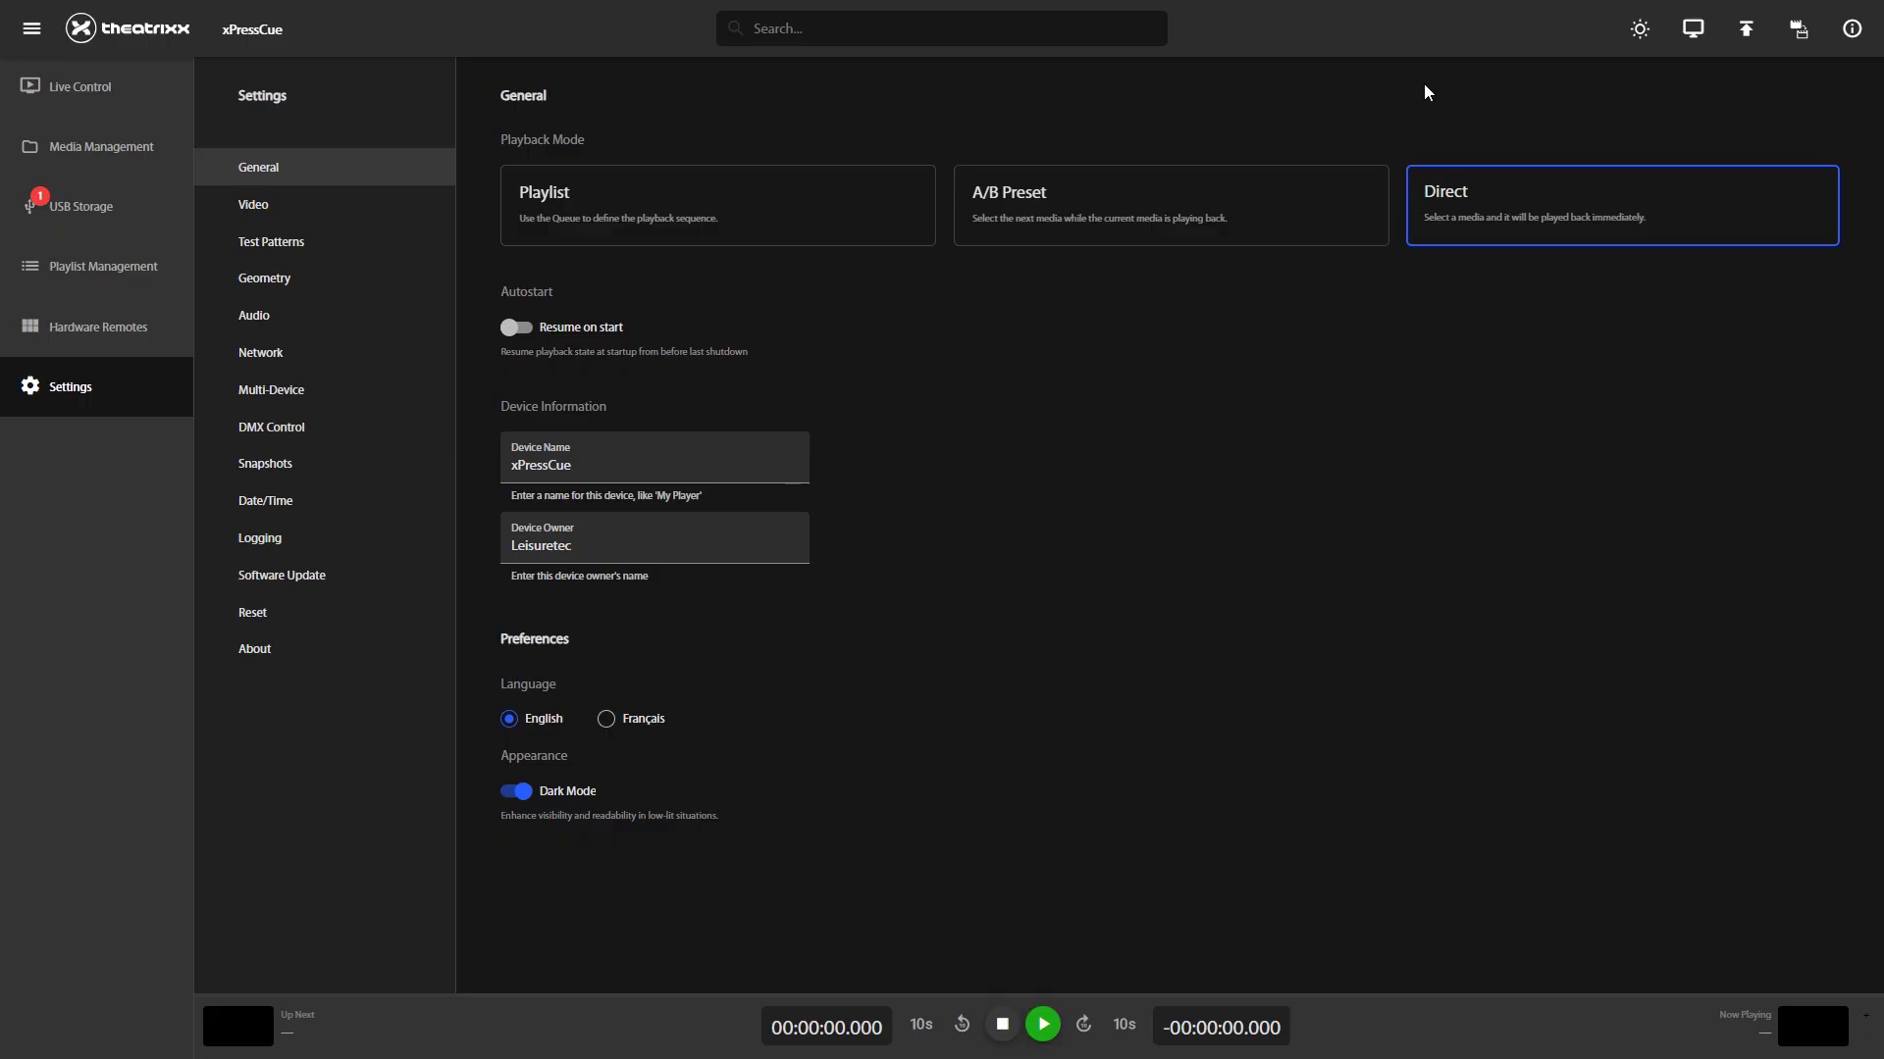
left_click(1142, 195)
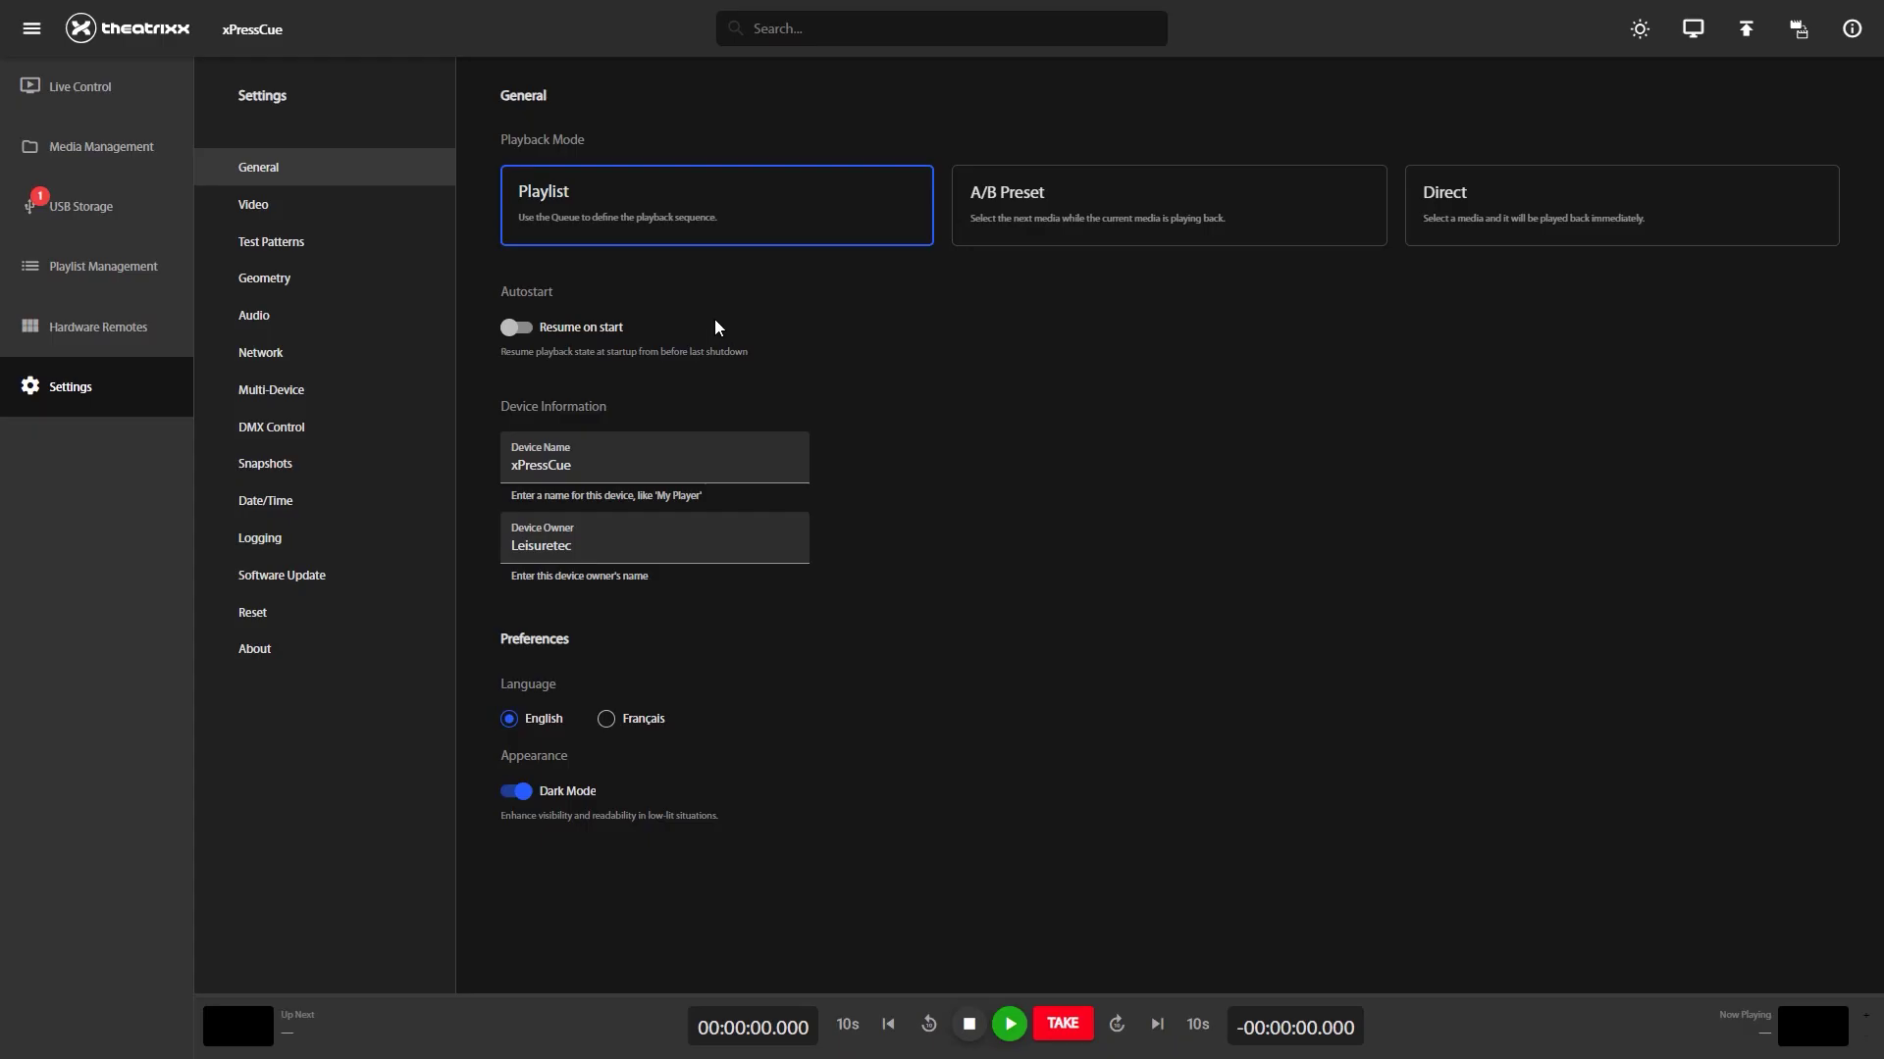
Enable Resume on start and set the device name to "Demo Player 2" in the General settings
left_click(515, 330)
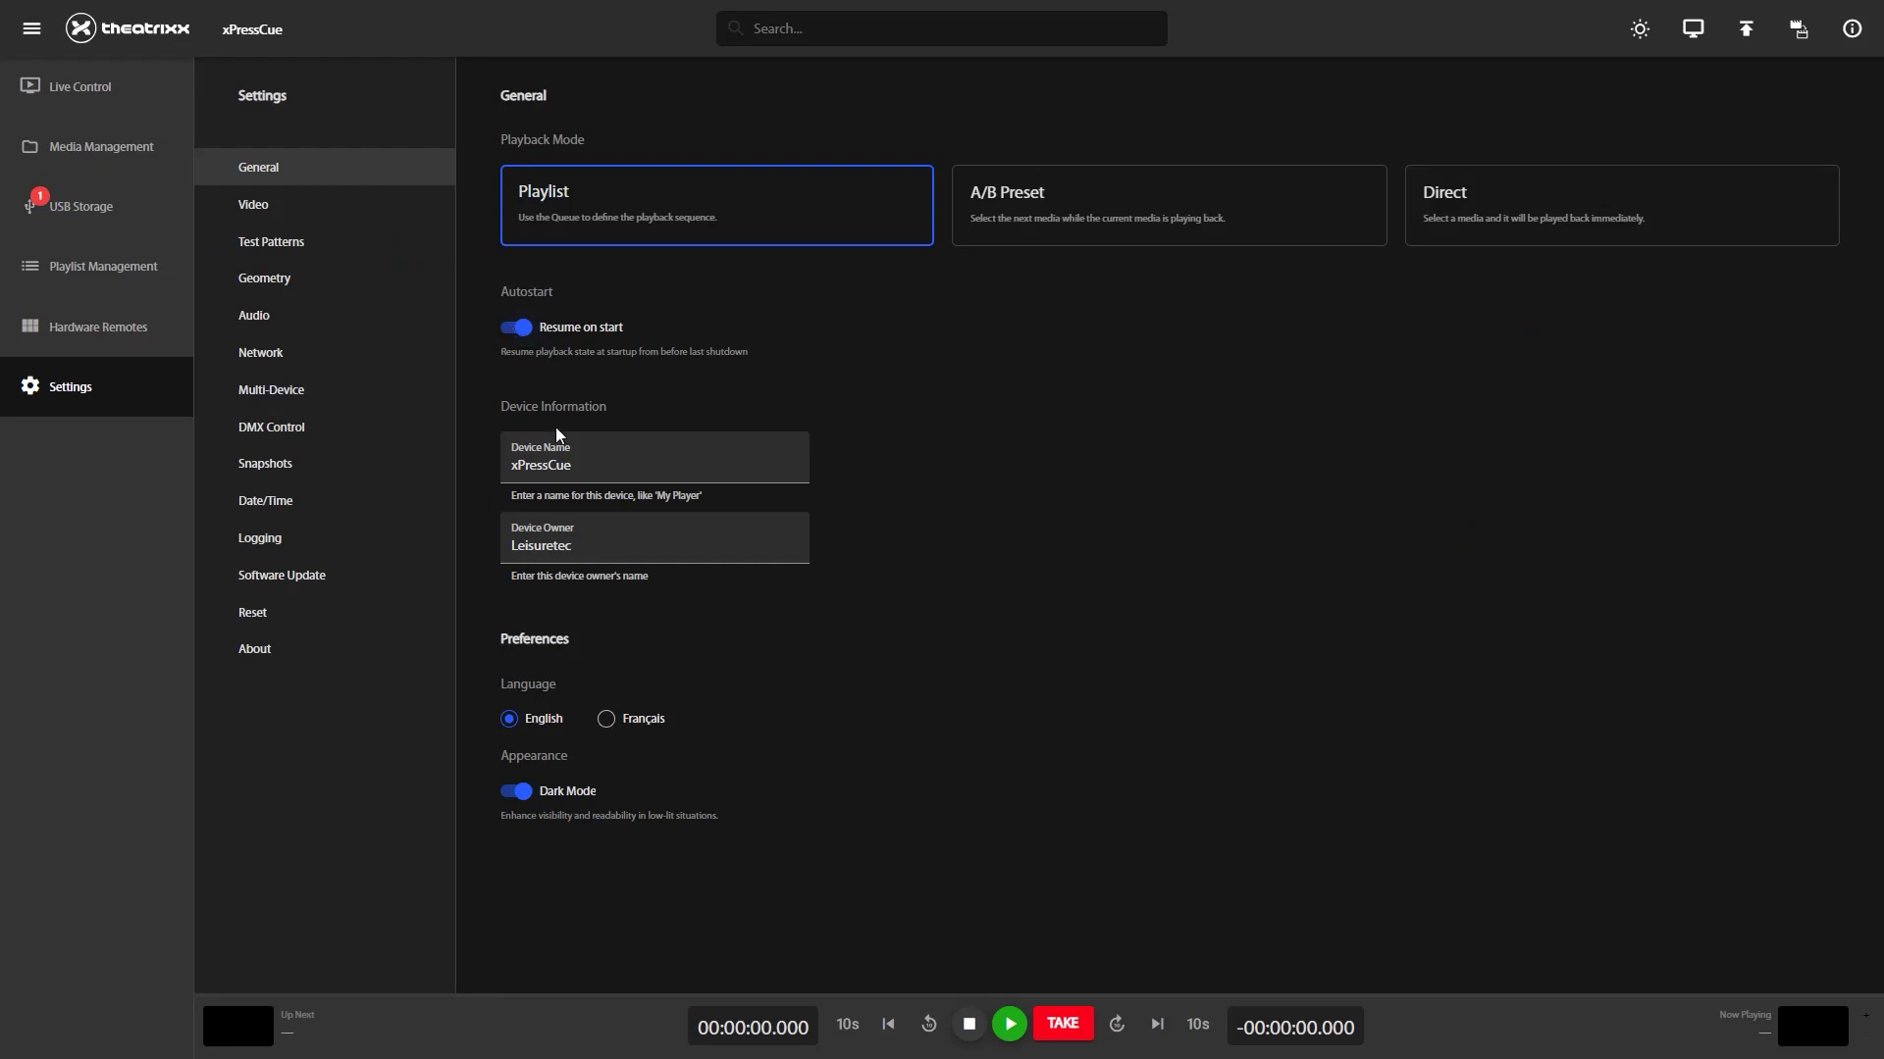
left_click_drag(577, 465, 462, 465)
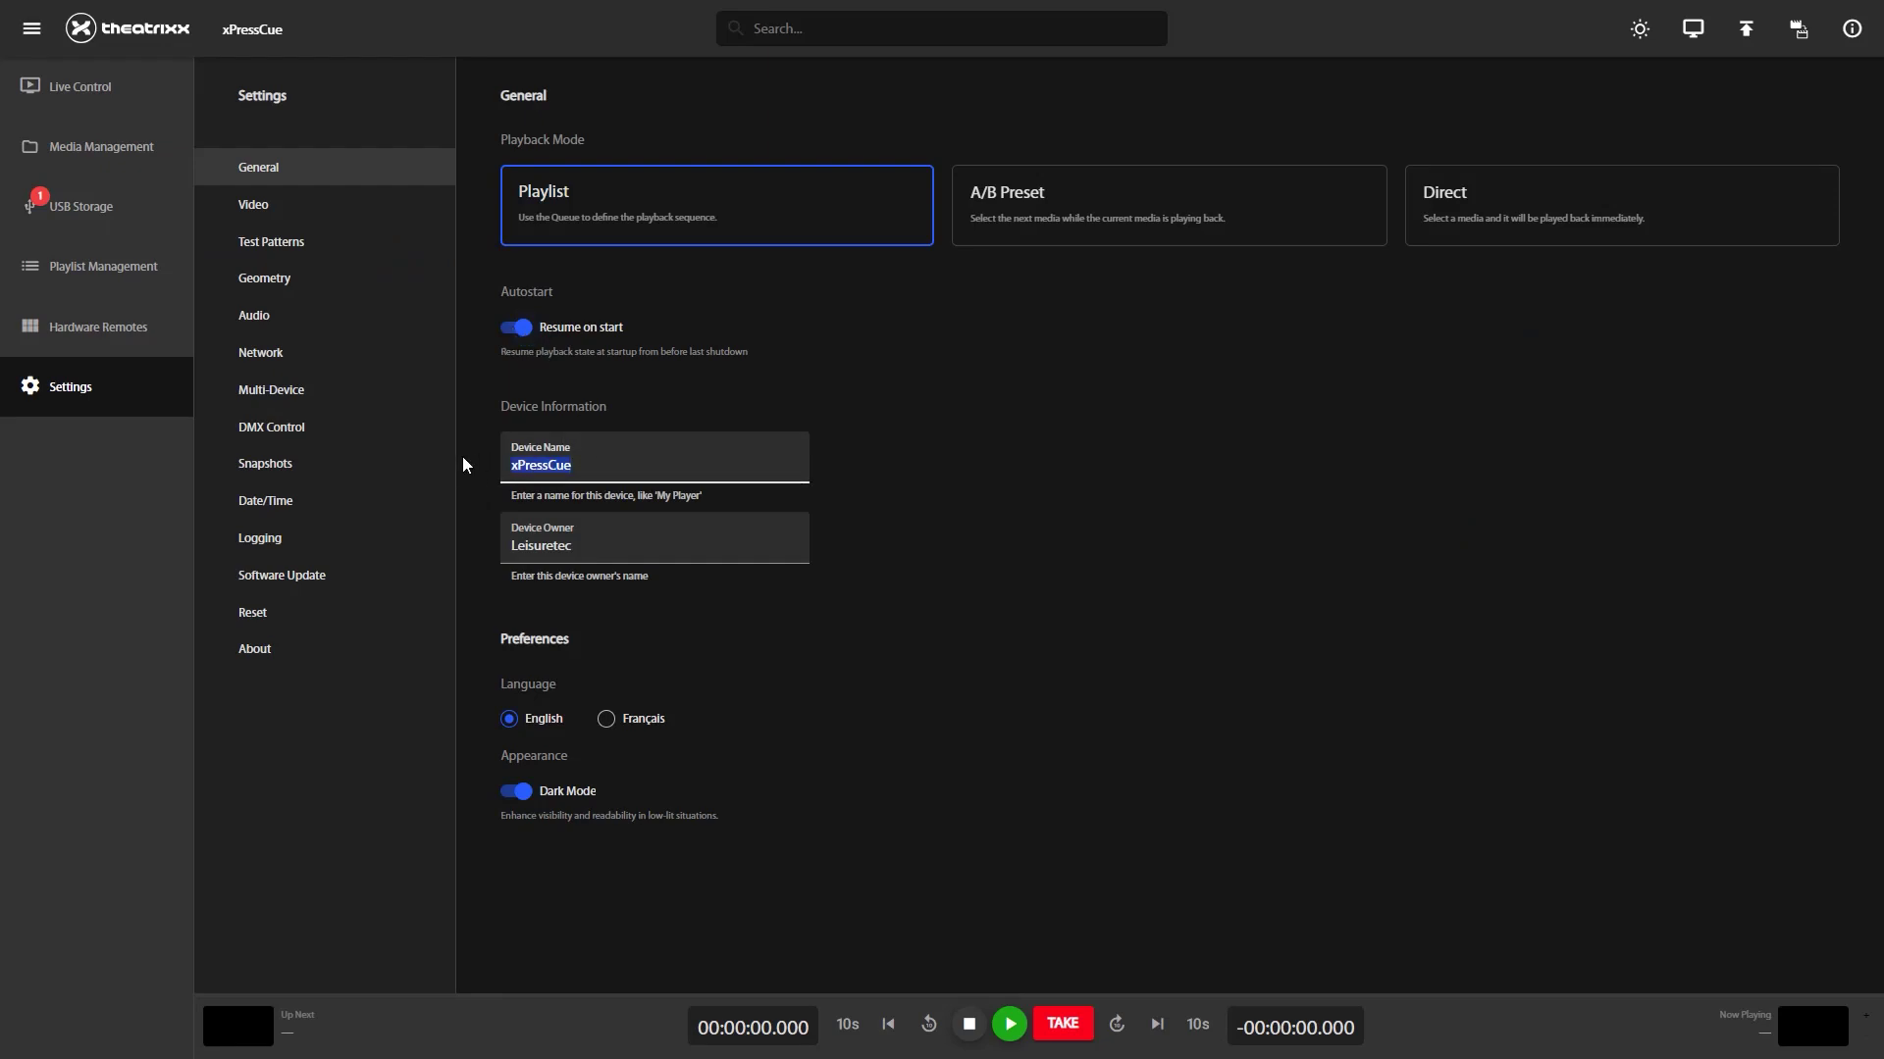
type("Demo Player 2")
left_click(910, 669)
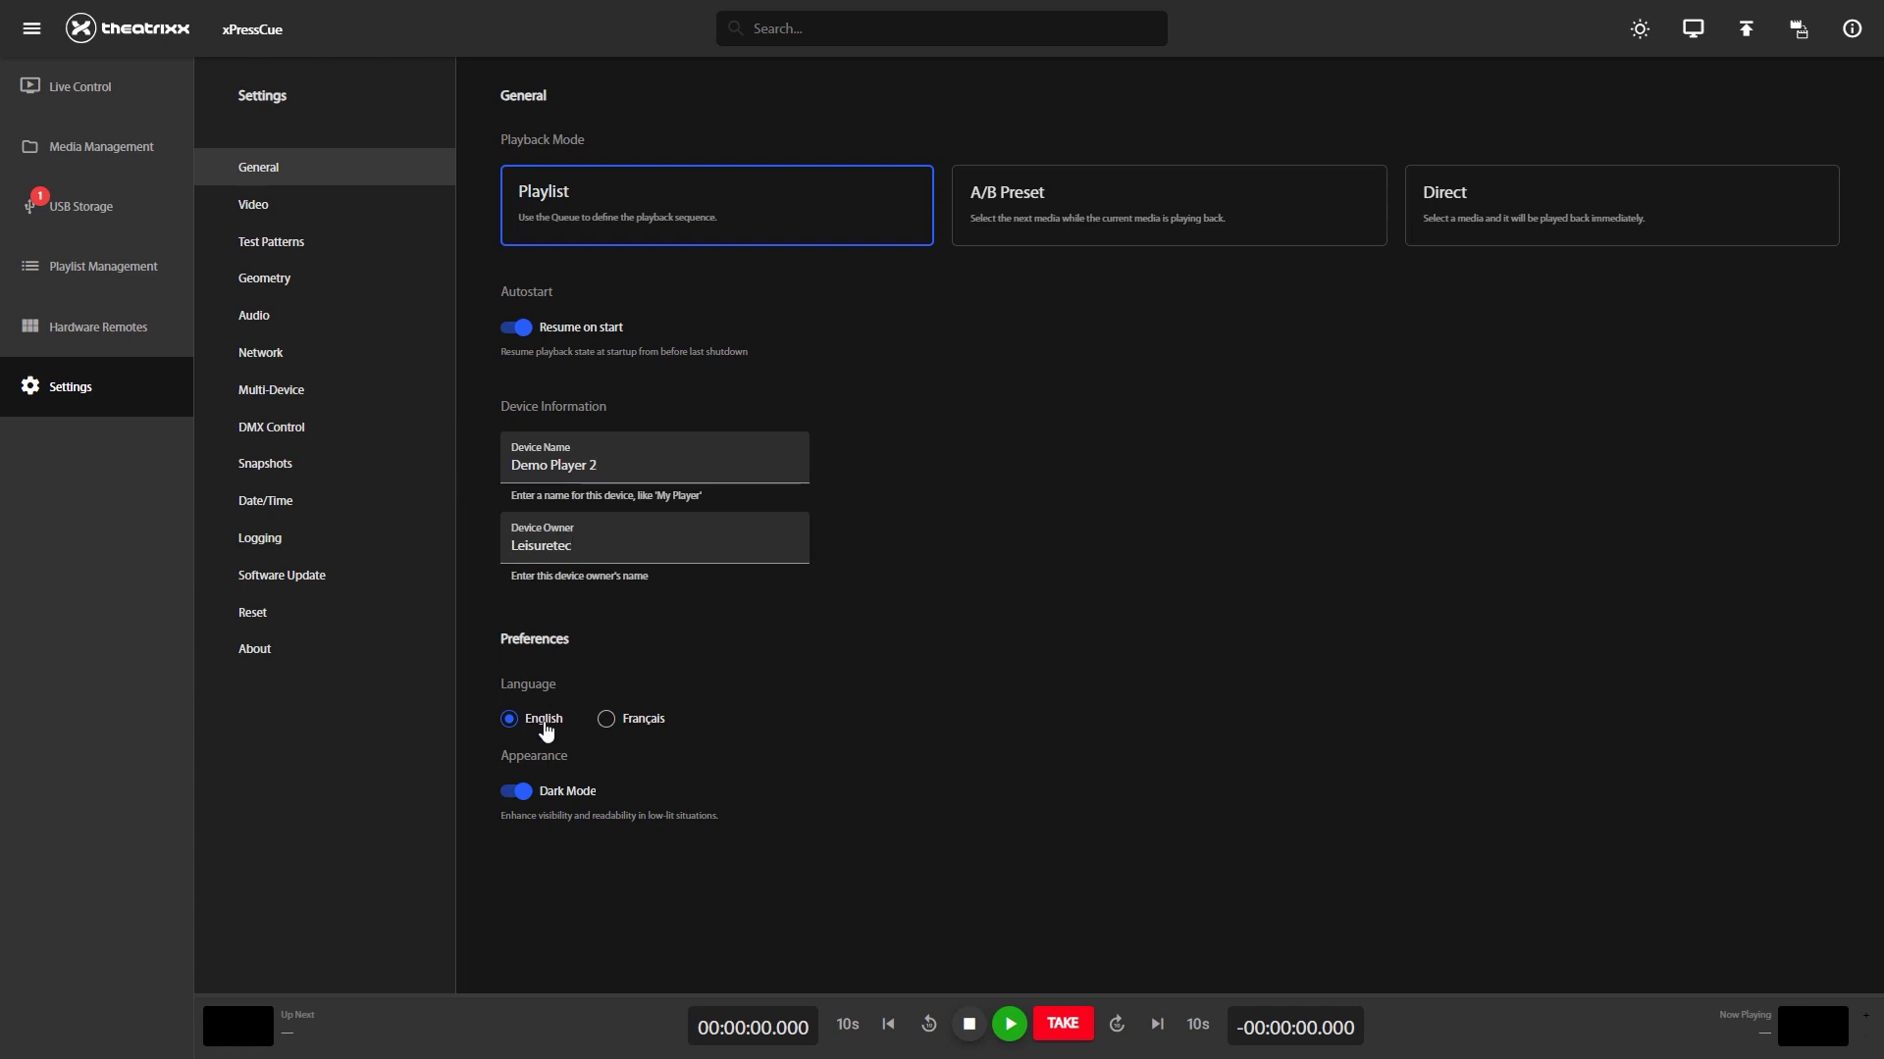
Switch the Dark Mode appearance off and back on
left_click(523, 793)
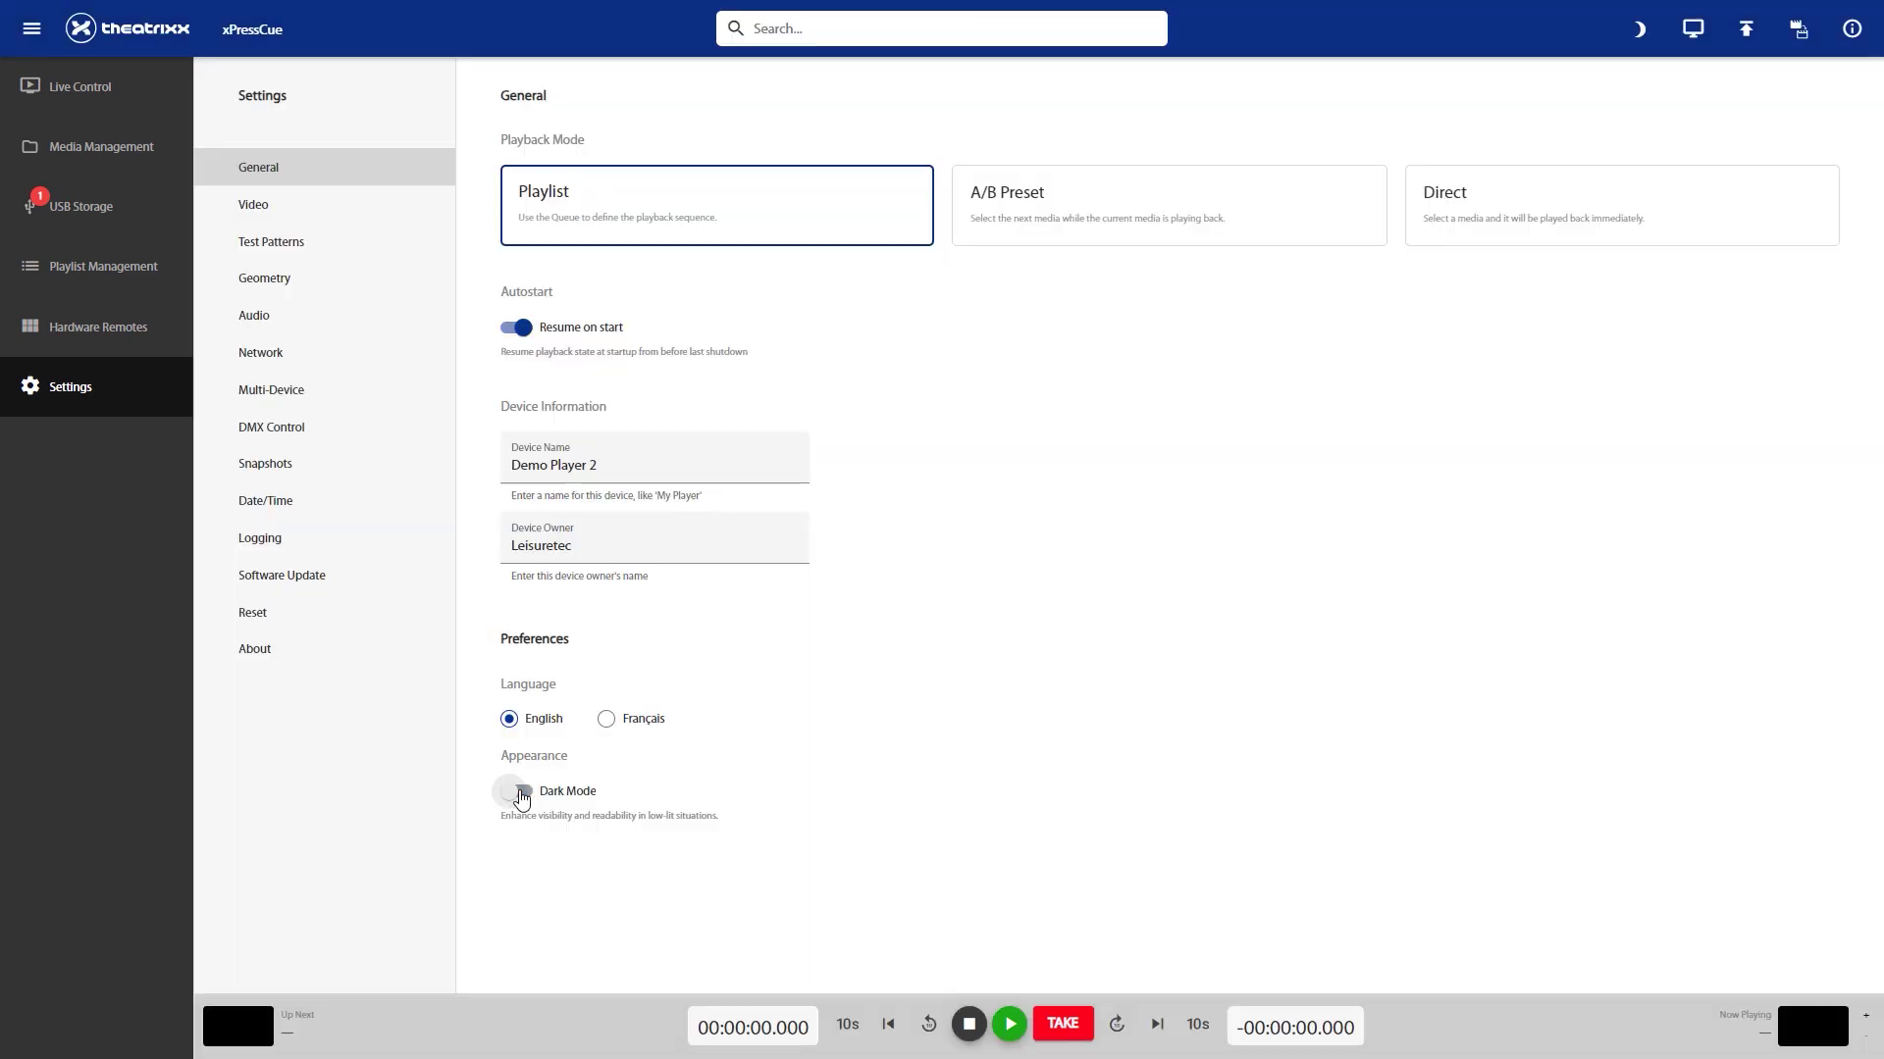
left_click(523, 793)
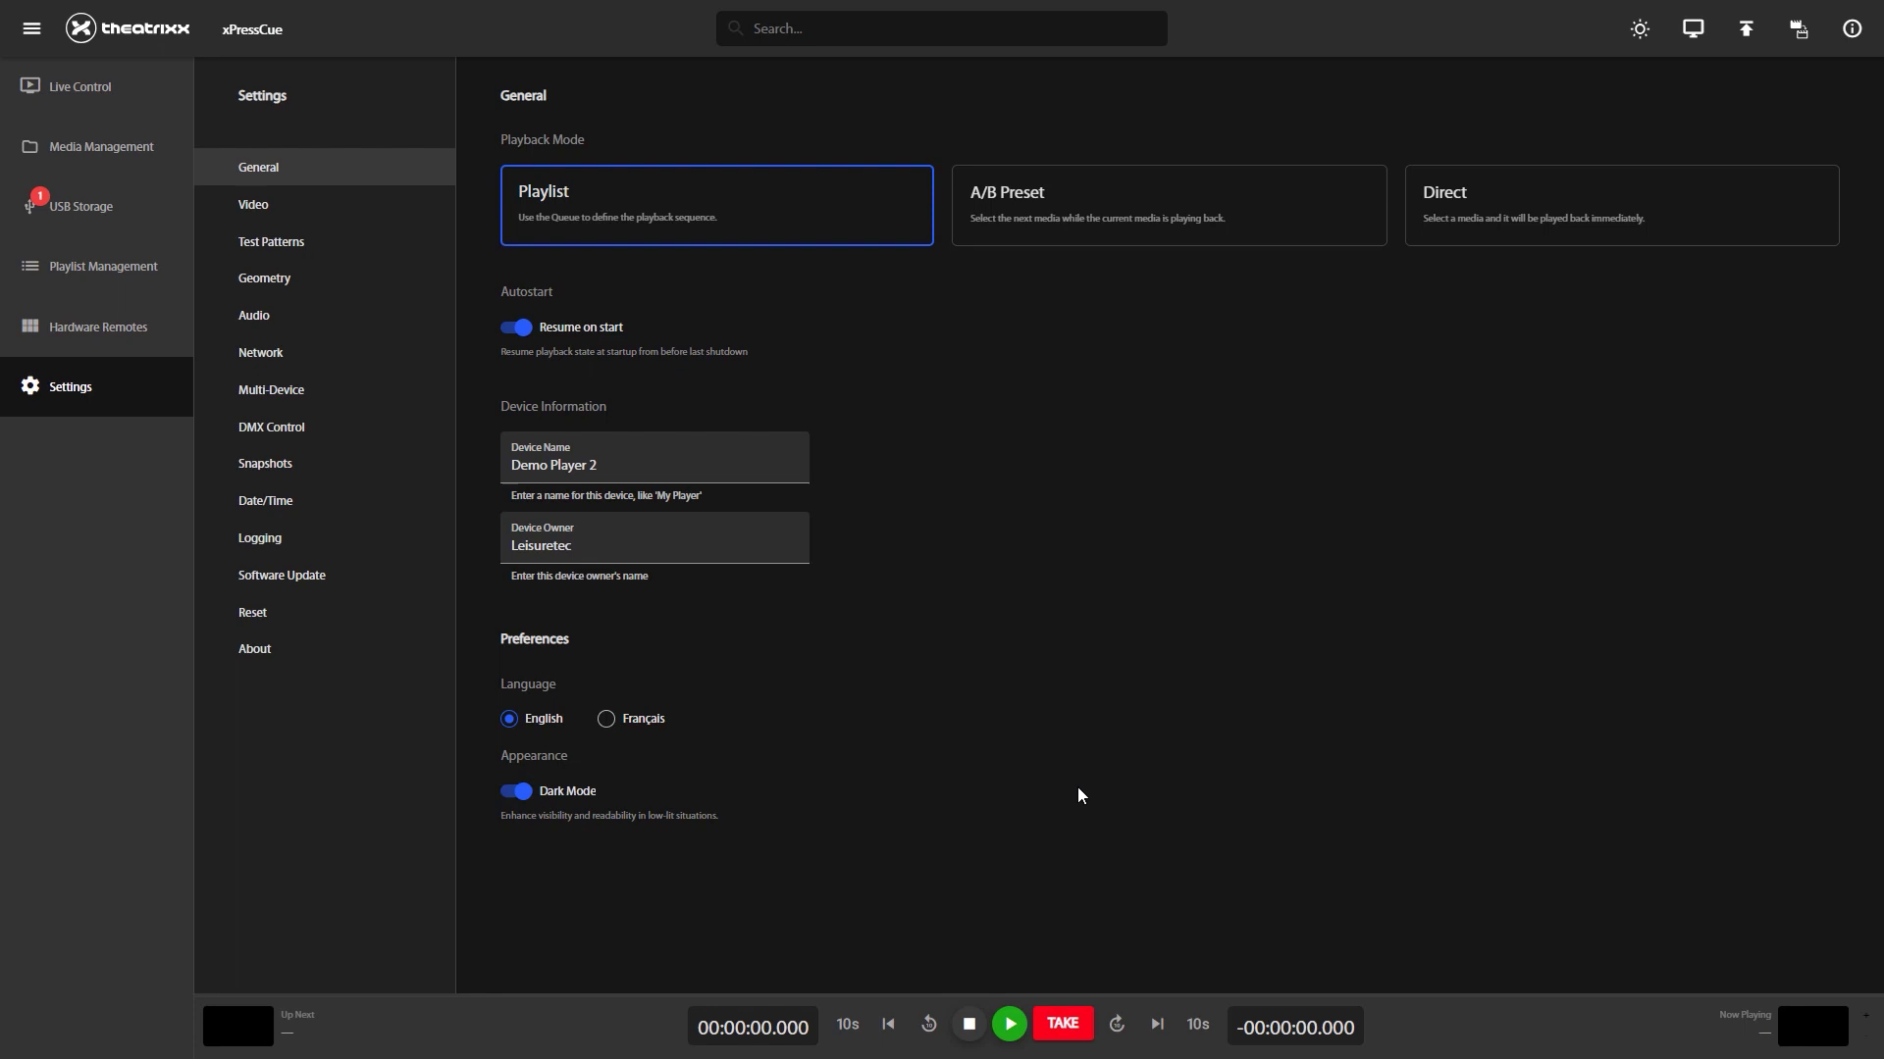
Try the RGB 4:4:4 color mode in the Video settings and return color mode and color depth to Automatic
left_click(253, 203)
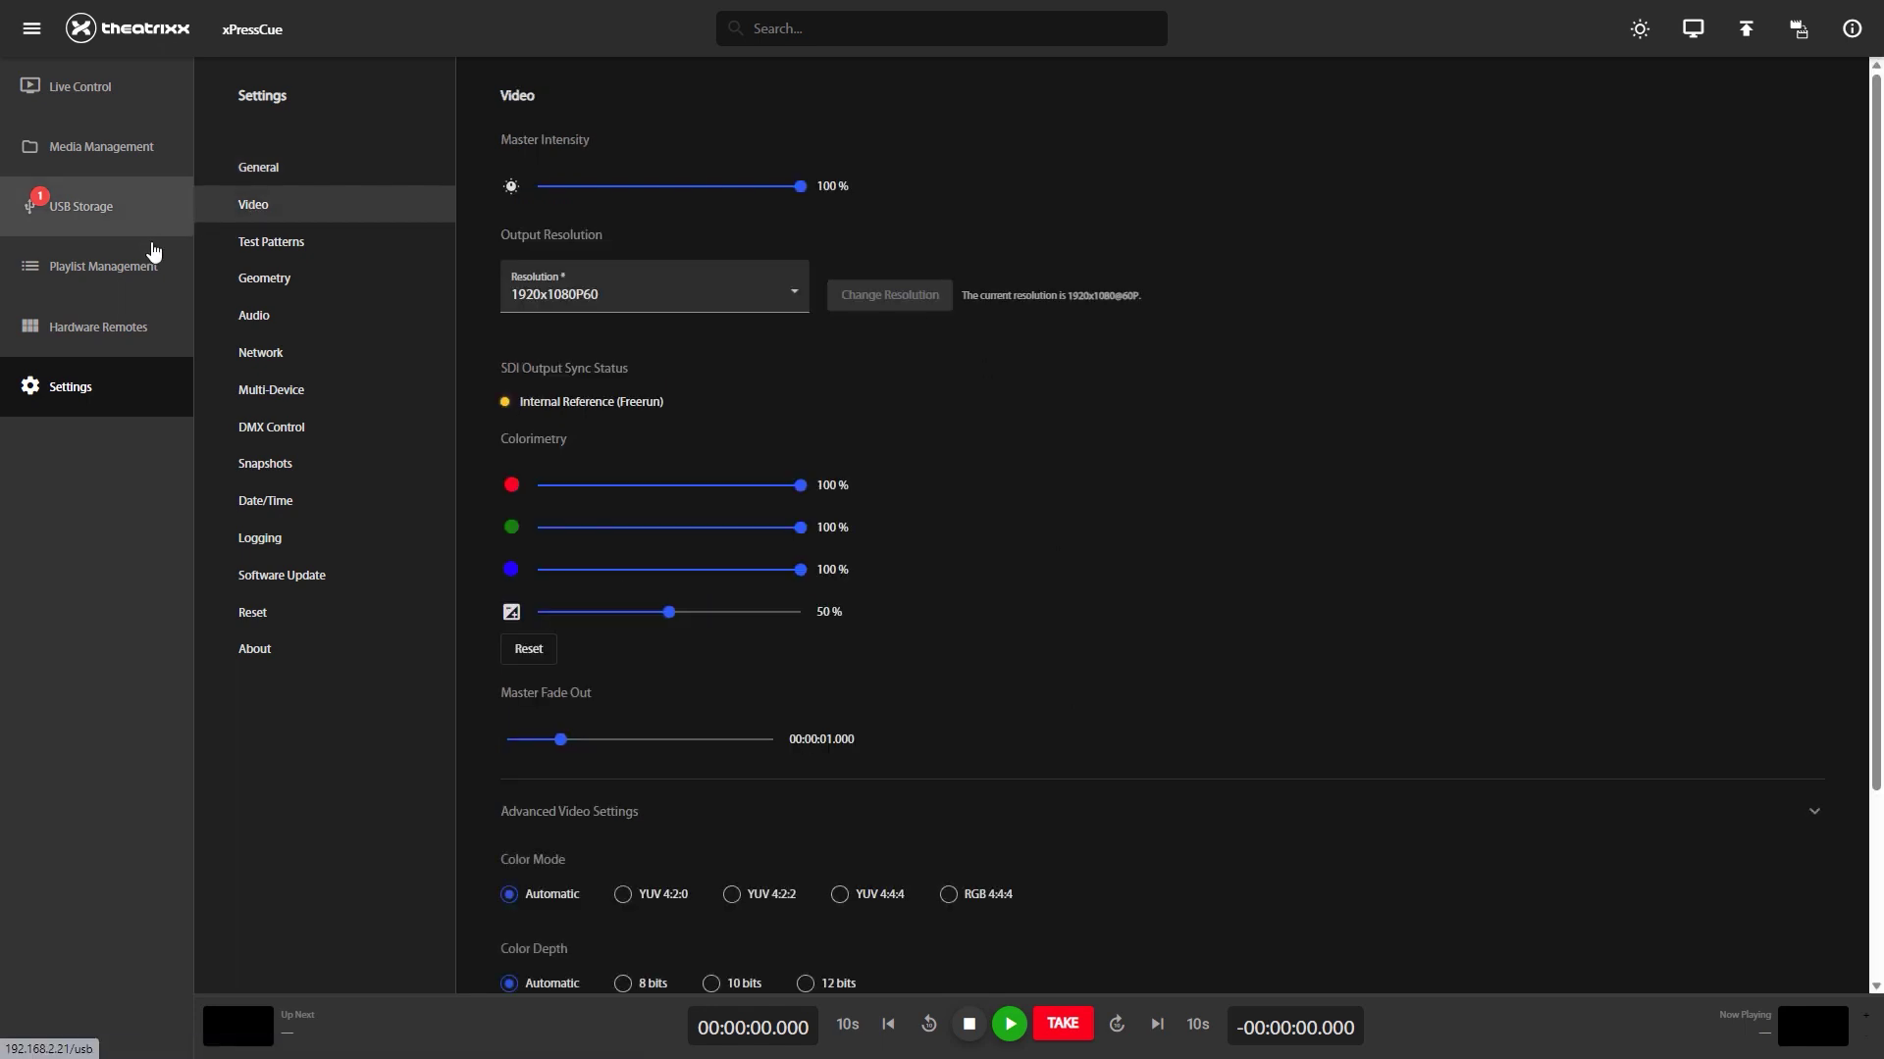
mouse_move(798, 186)
left_mouse_down()
mouse_move(772, 191)
mouse_move(800, 187)
left_mouse_up()
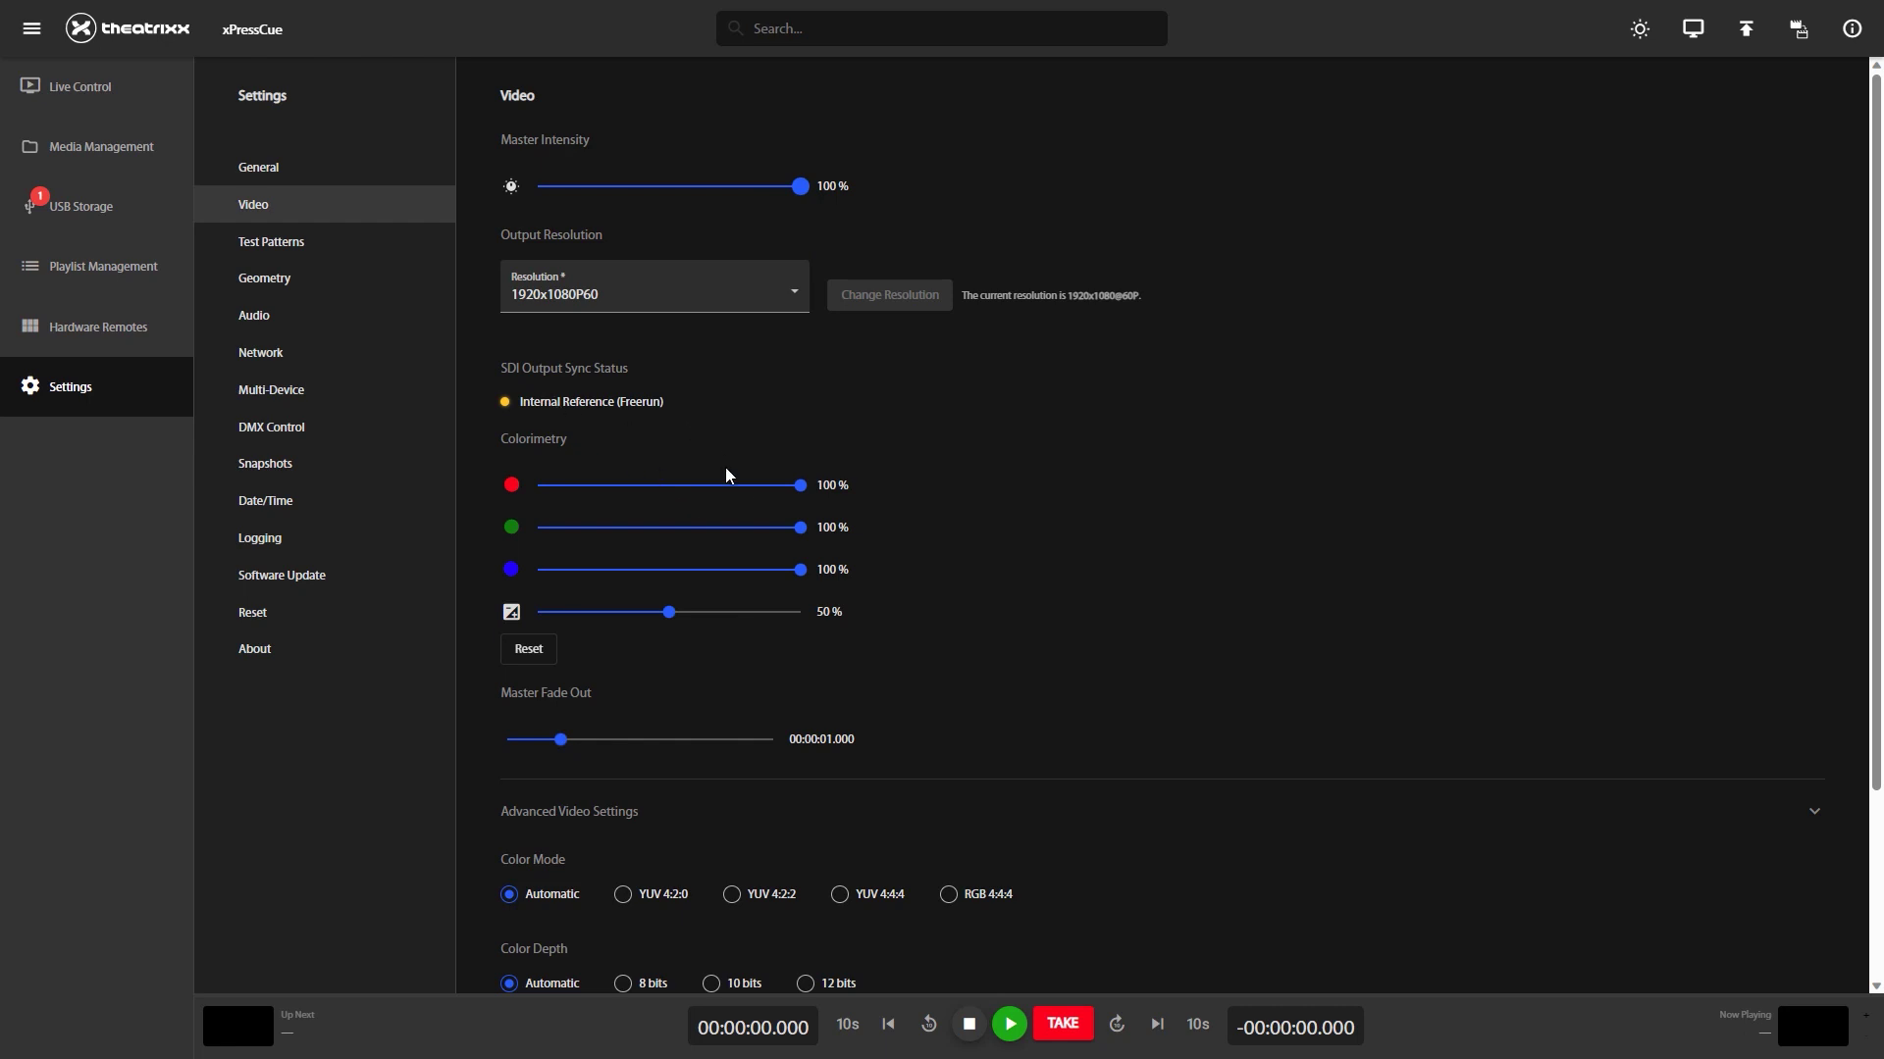
scroll(560, 735, "down", 3)
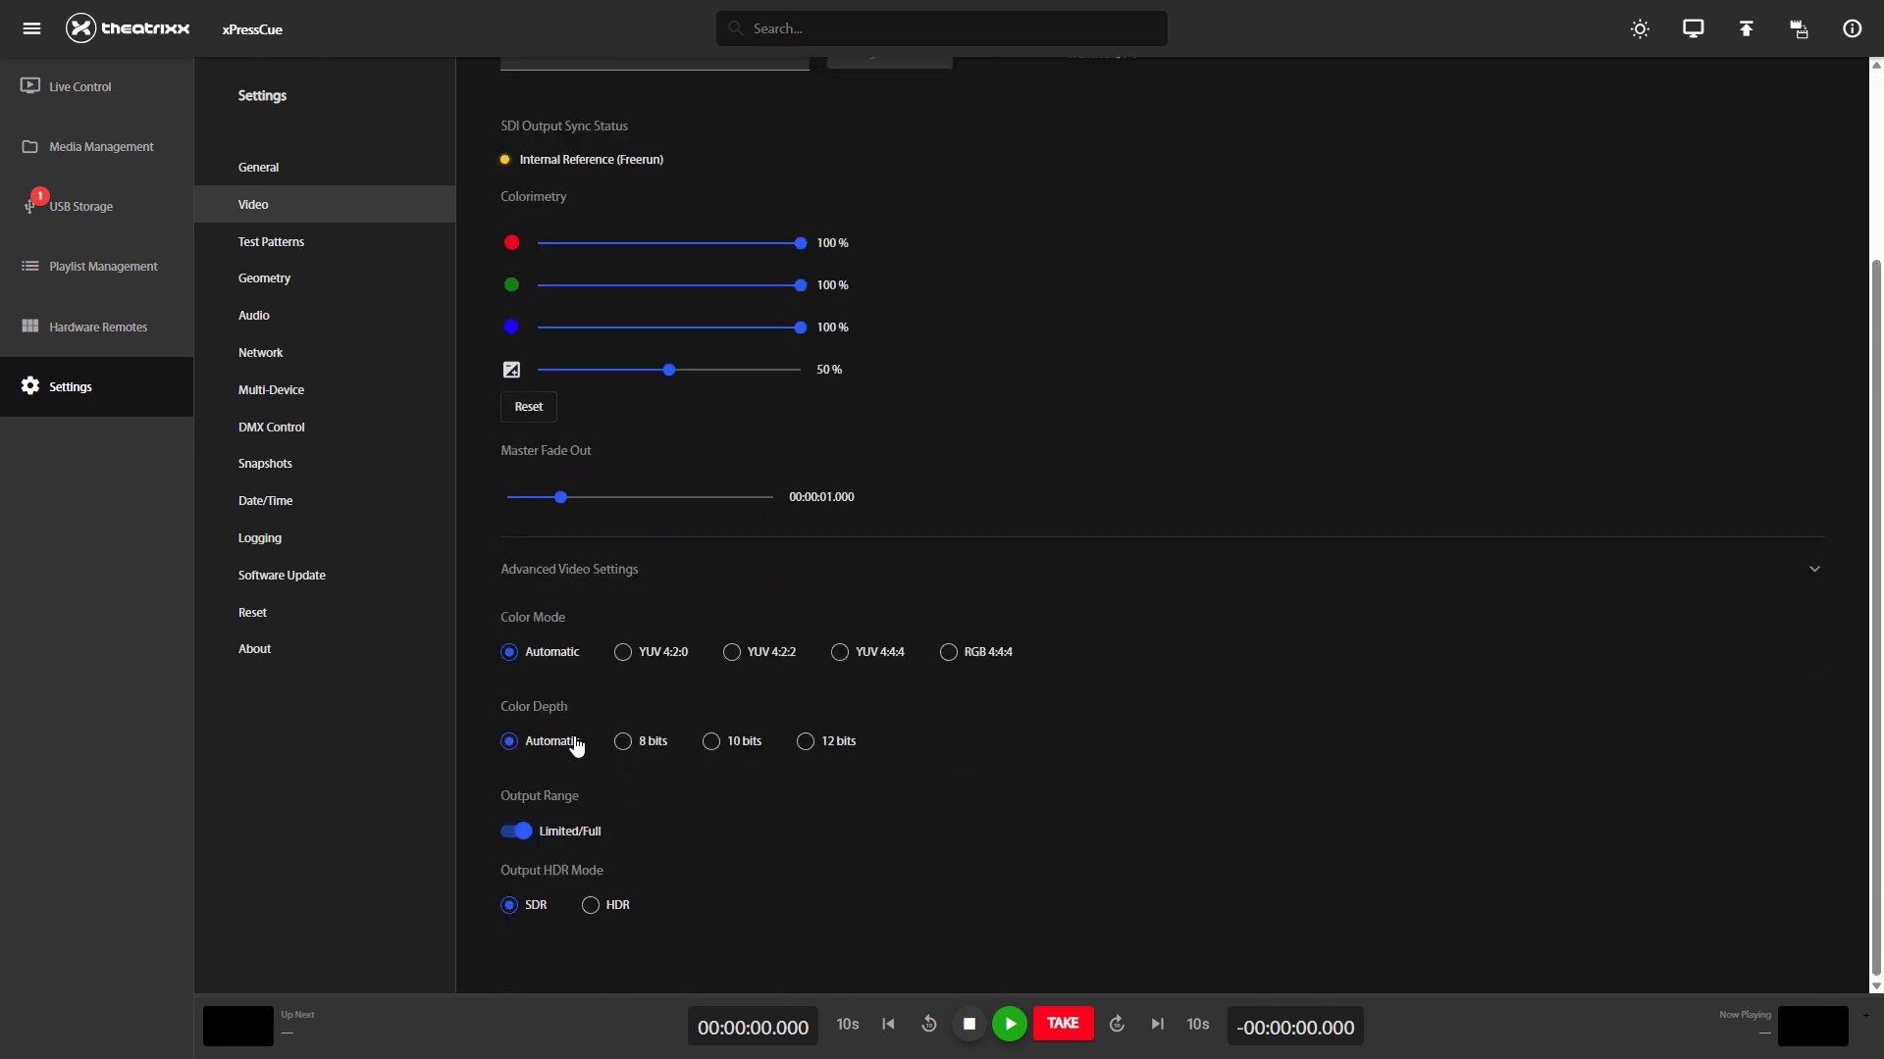
left_click(948, 653)
left_click(518, 659)
left_click(512, 744)
Set the output mode to Test Pattern, output CheckboardMedium, Green and Grid in turn, and enable the moving box
left_click(319, 242)
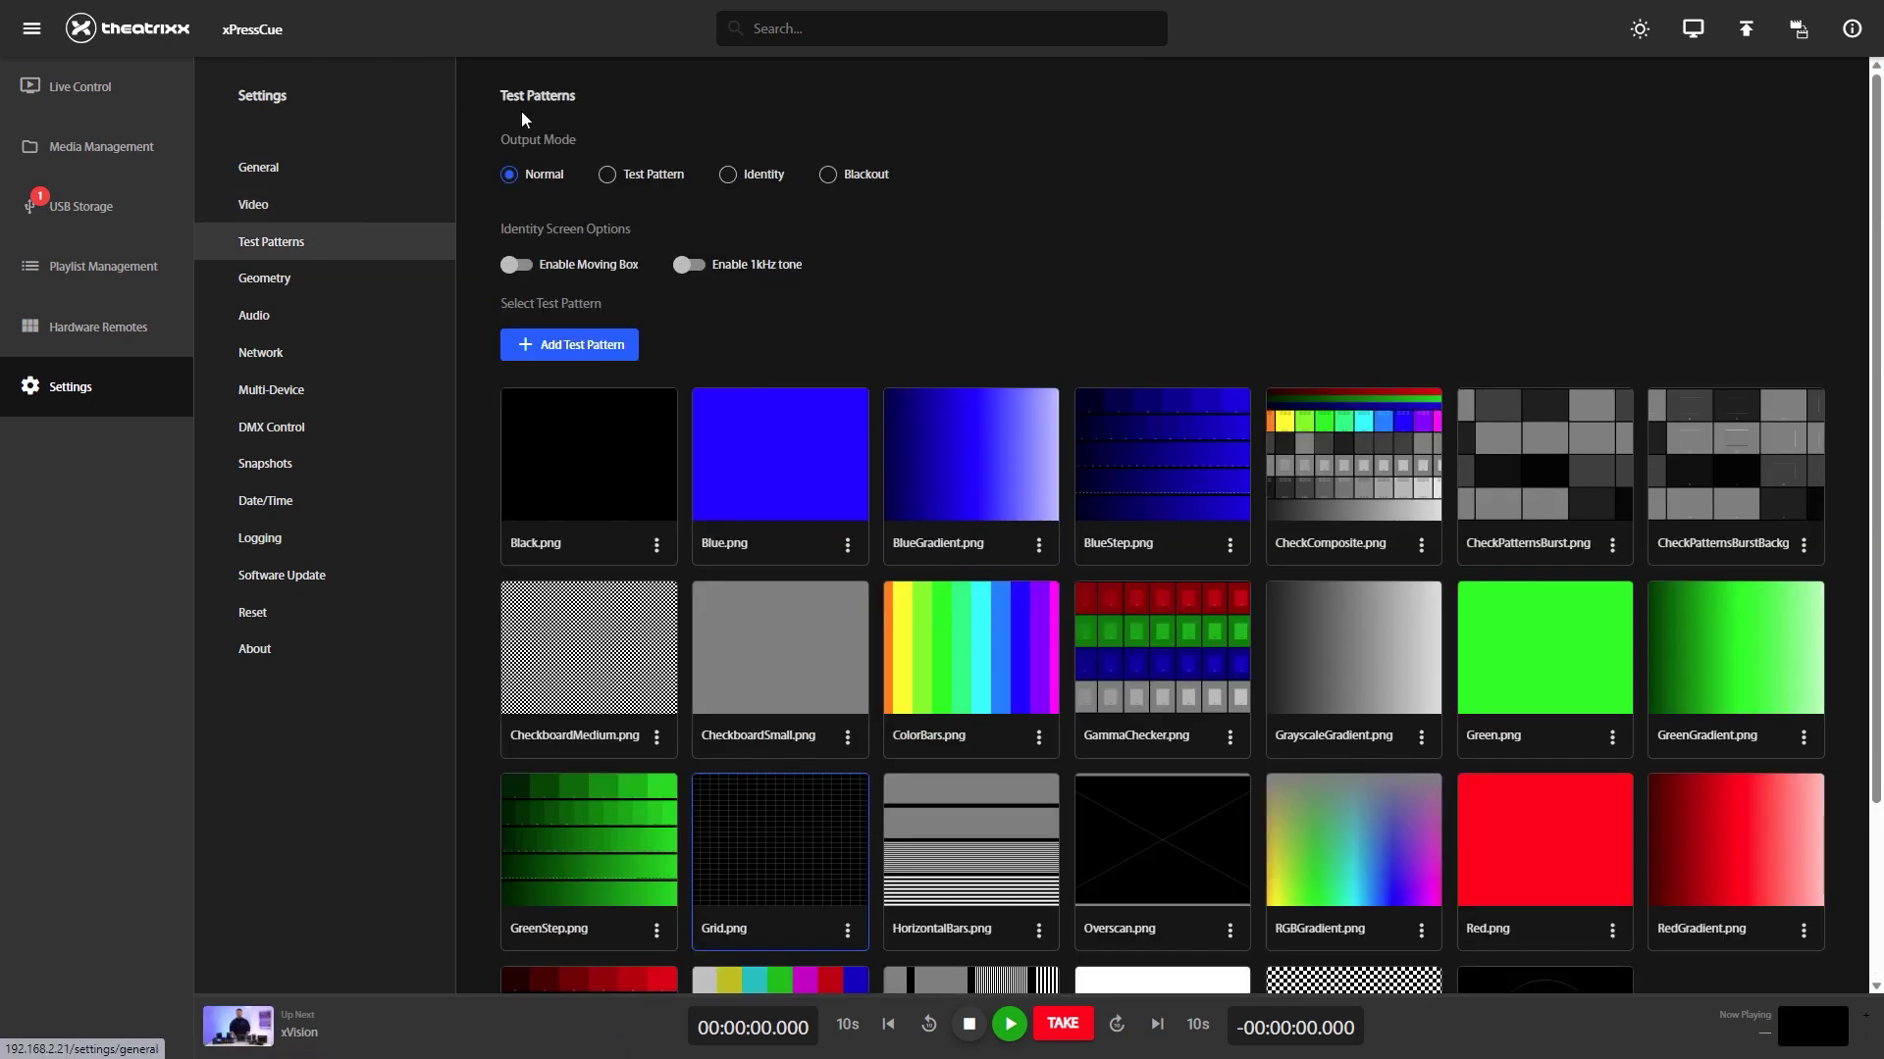
left_click(606, 176)
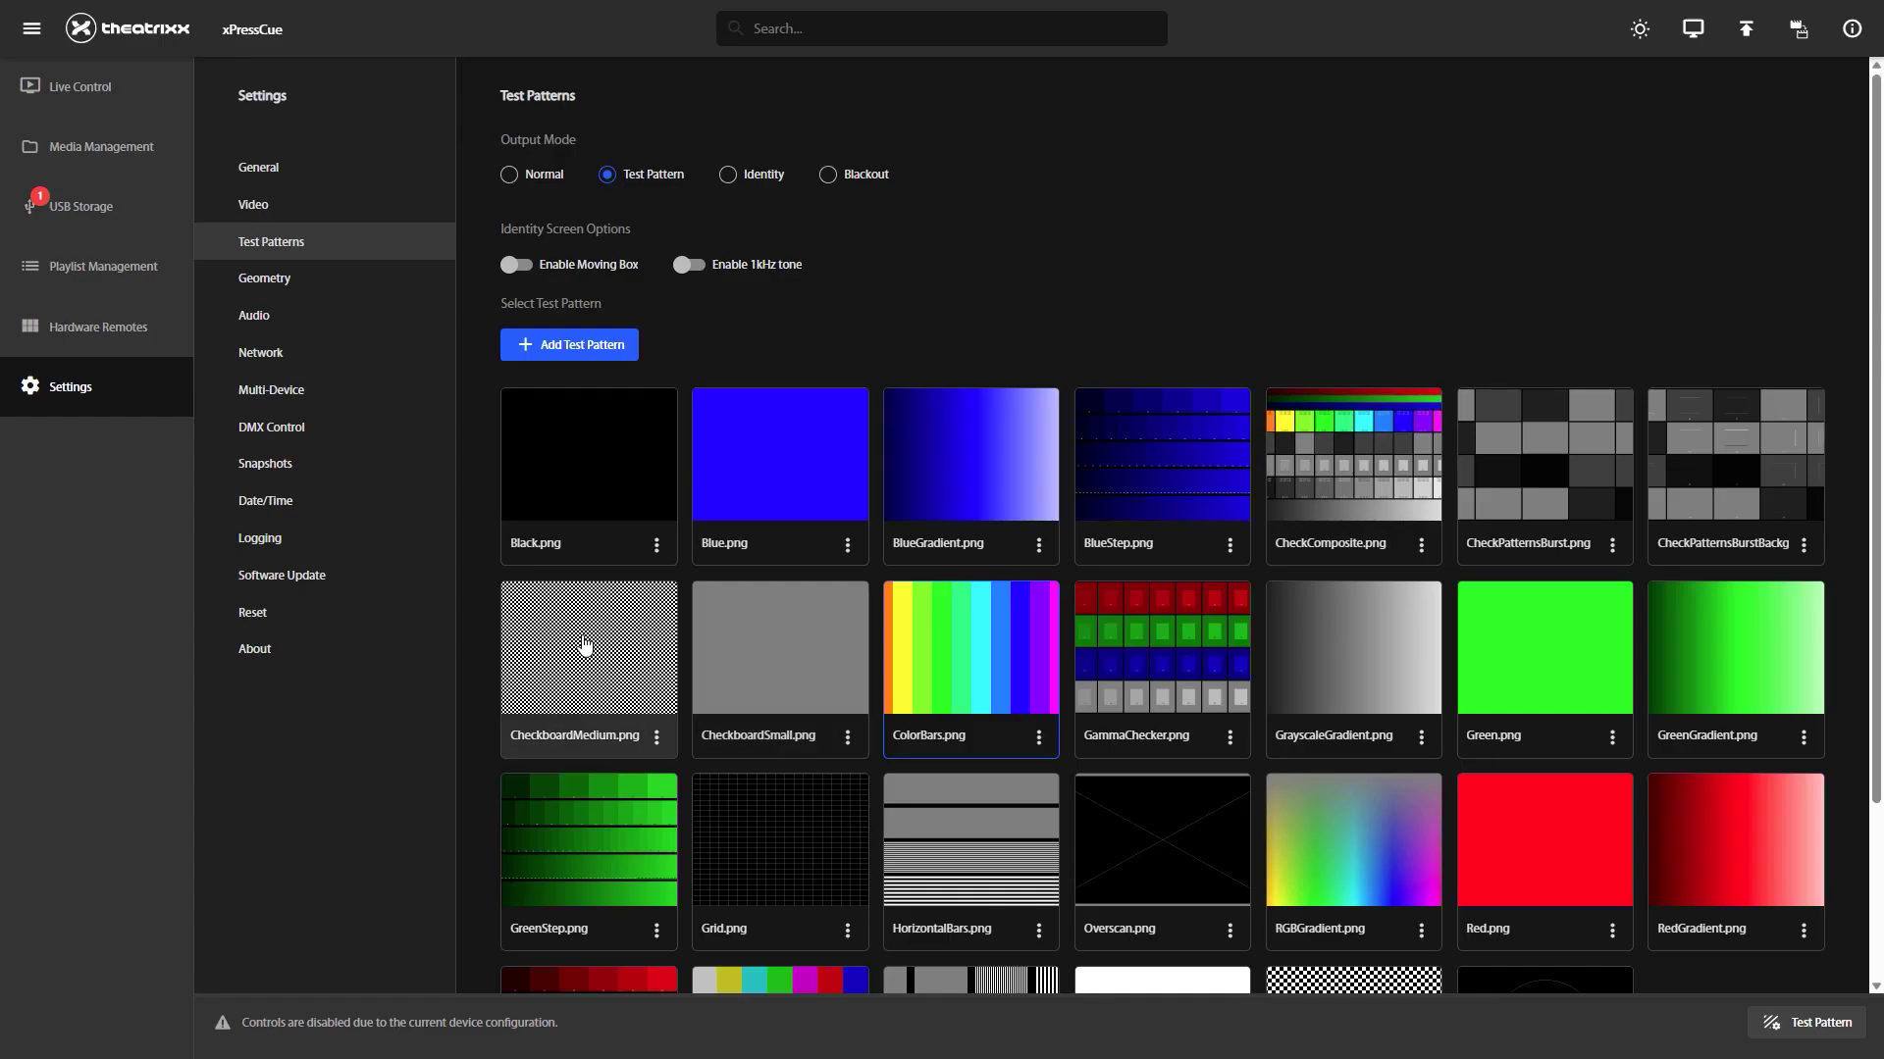
left_click(585, 647)
left_click(1575, 666)
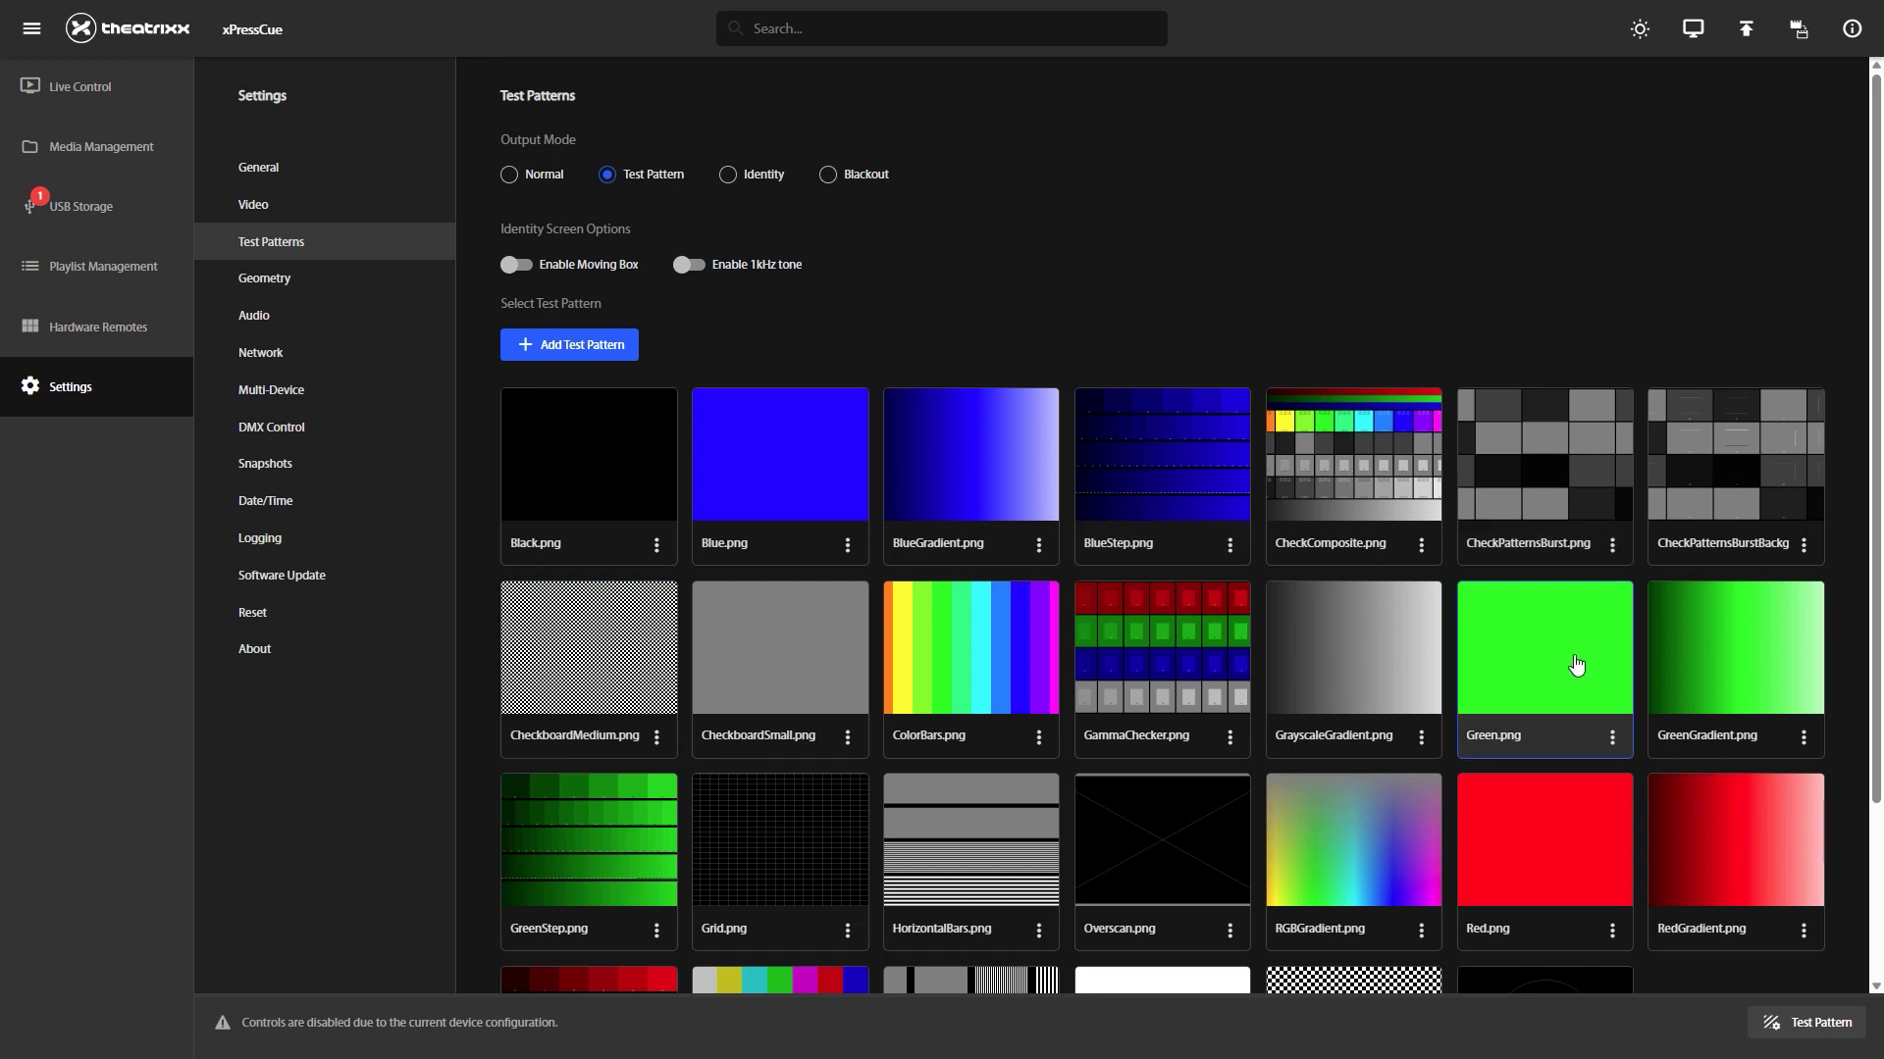
left_click(739, 829)
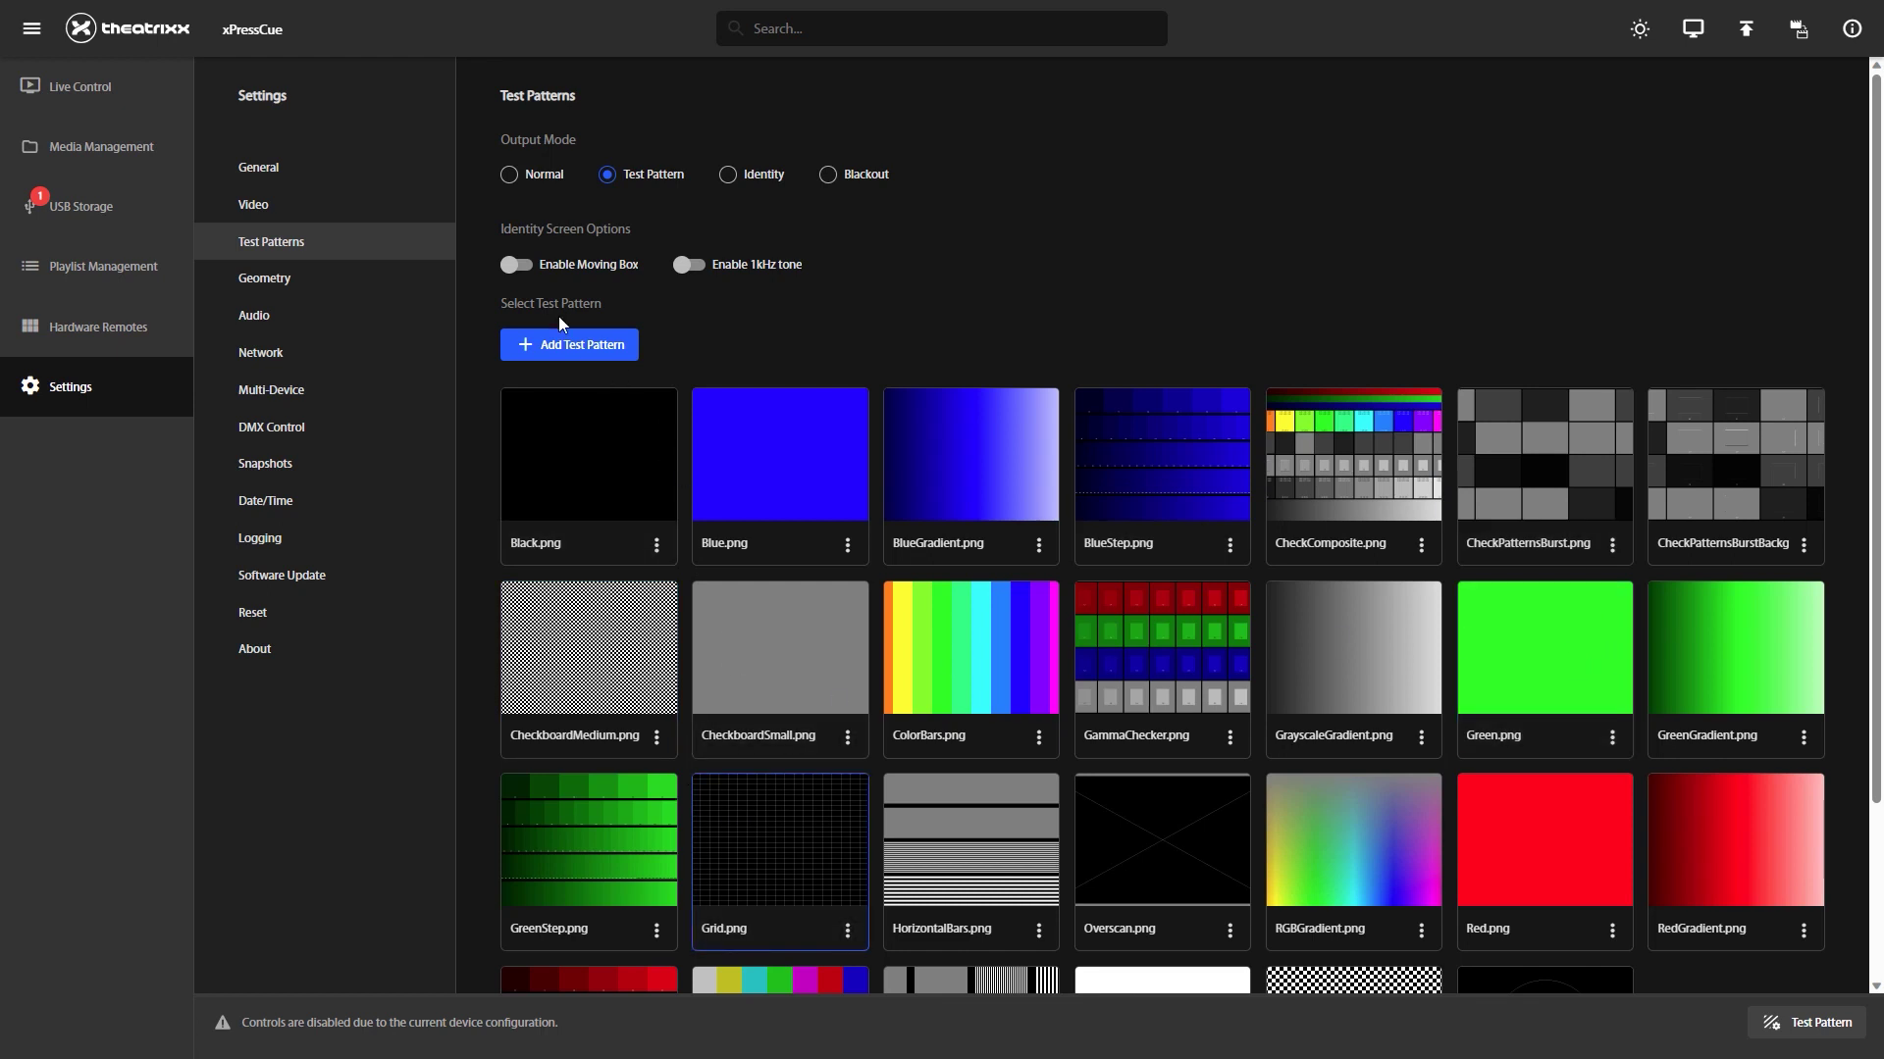
left_click(511, 269)
Enable the Region Of Interest in the Geometry settings, shrink it to about 970 x 603 and move it to about X 482, Y 260
left_click(294, 278)
left_click(515, 251)
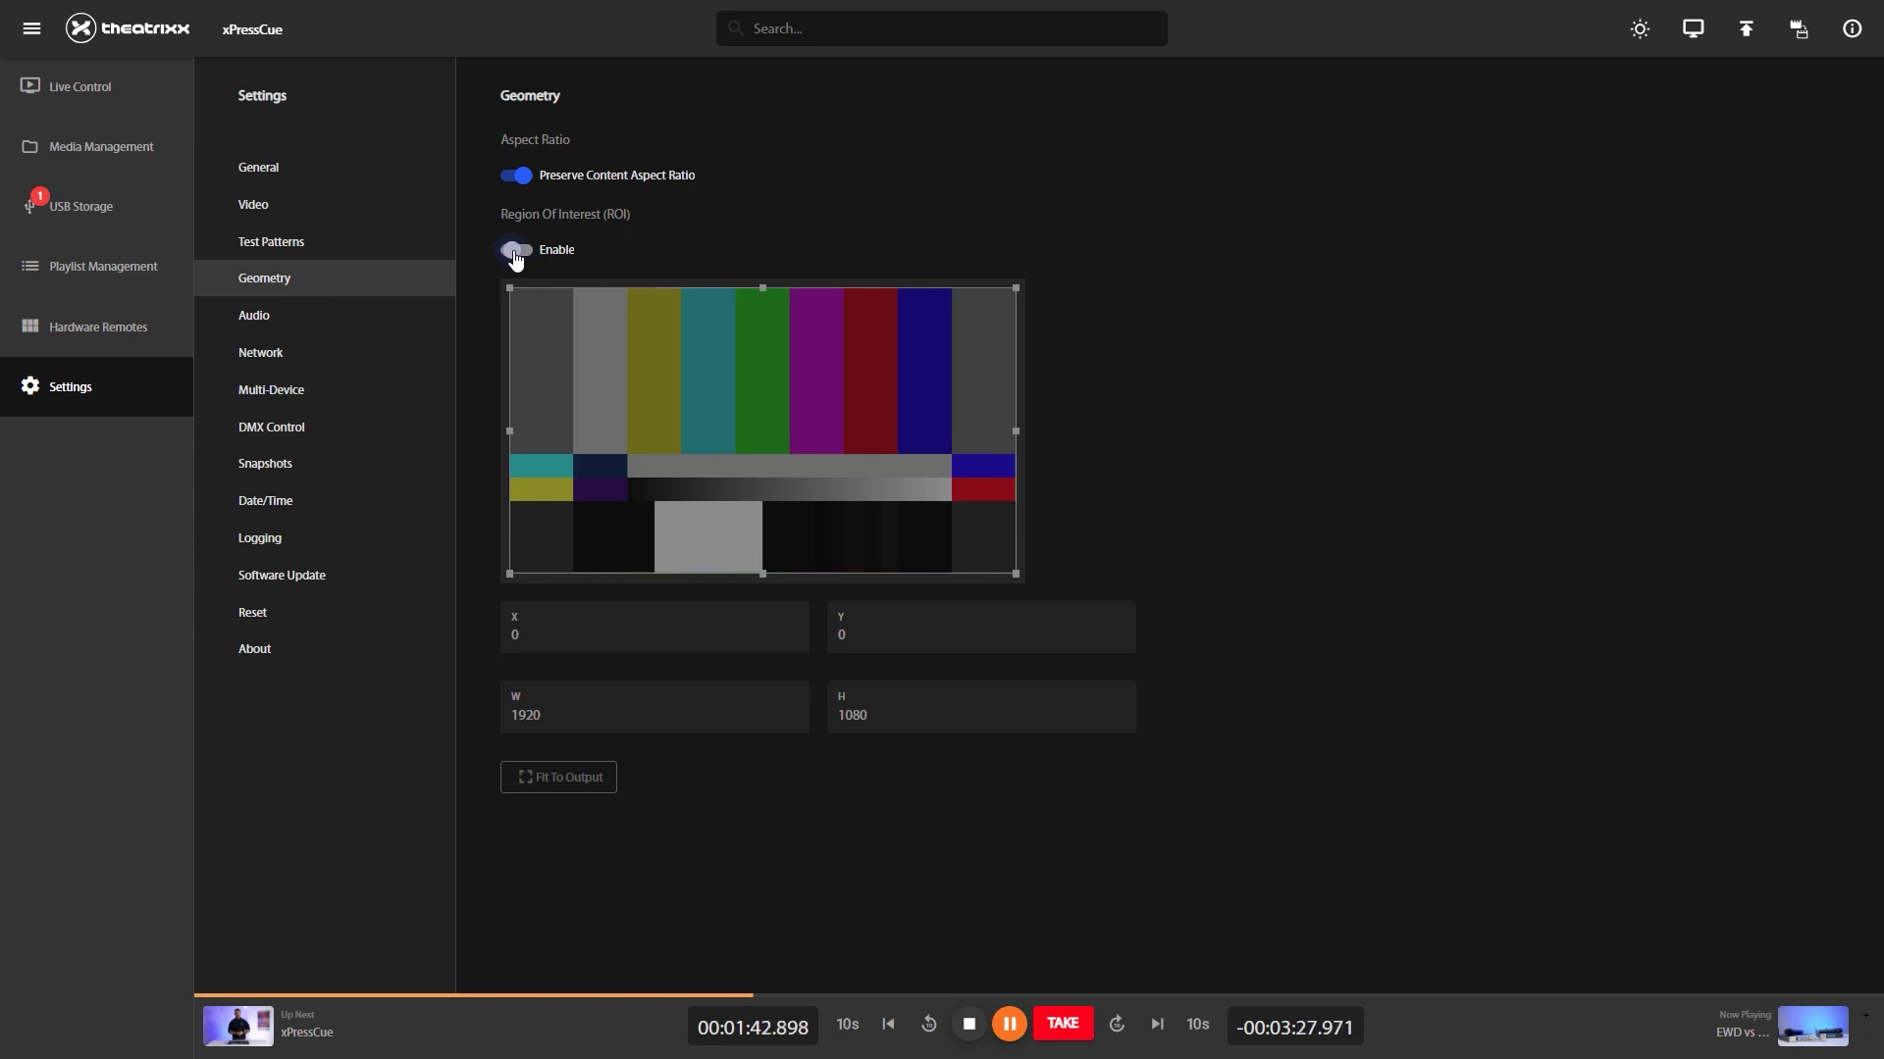
left_click(515, 253)
left_click_drag(509, 288, 761, 414)
left_click_drag(902, 498, 778, 441)
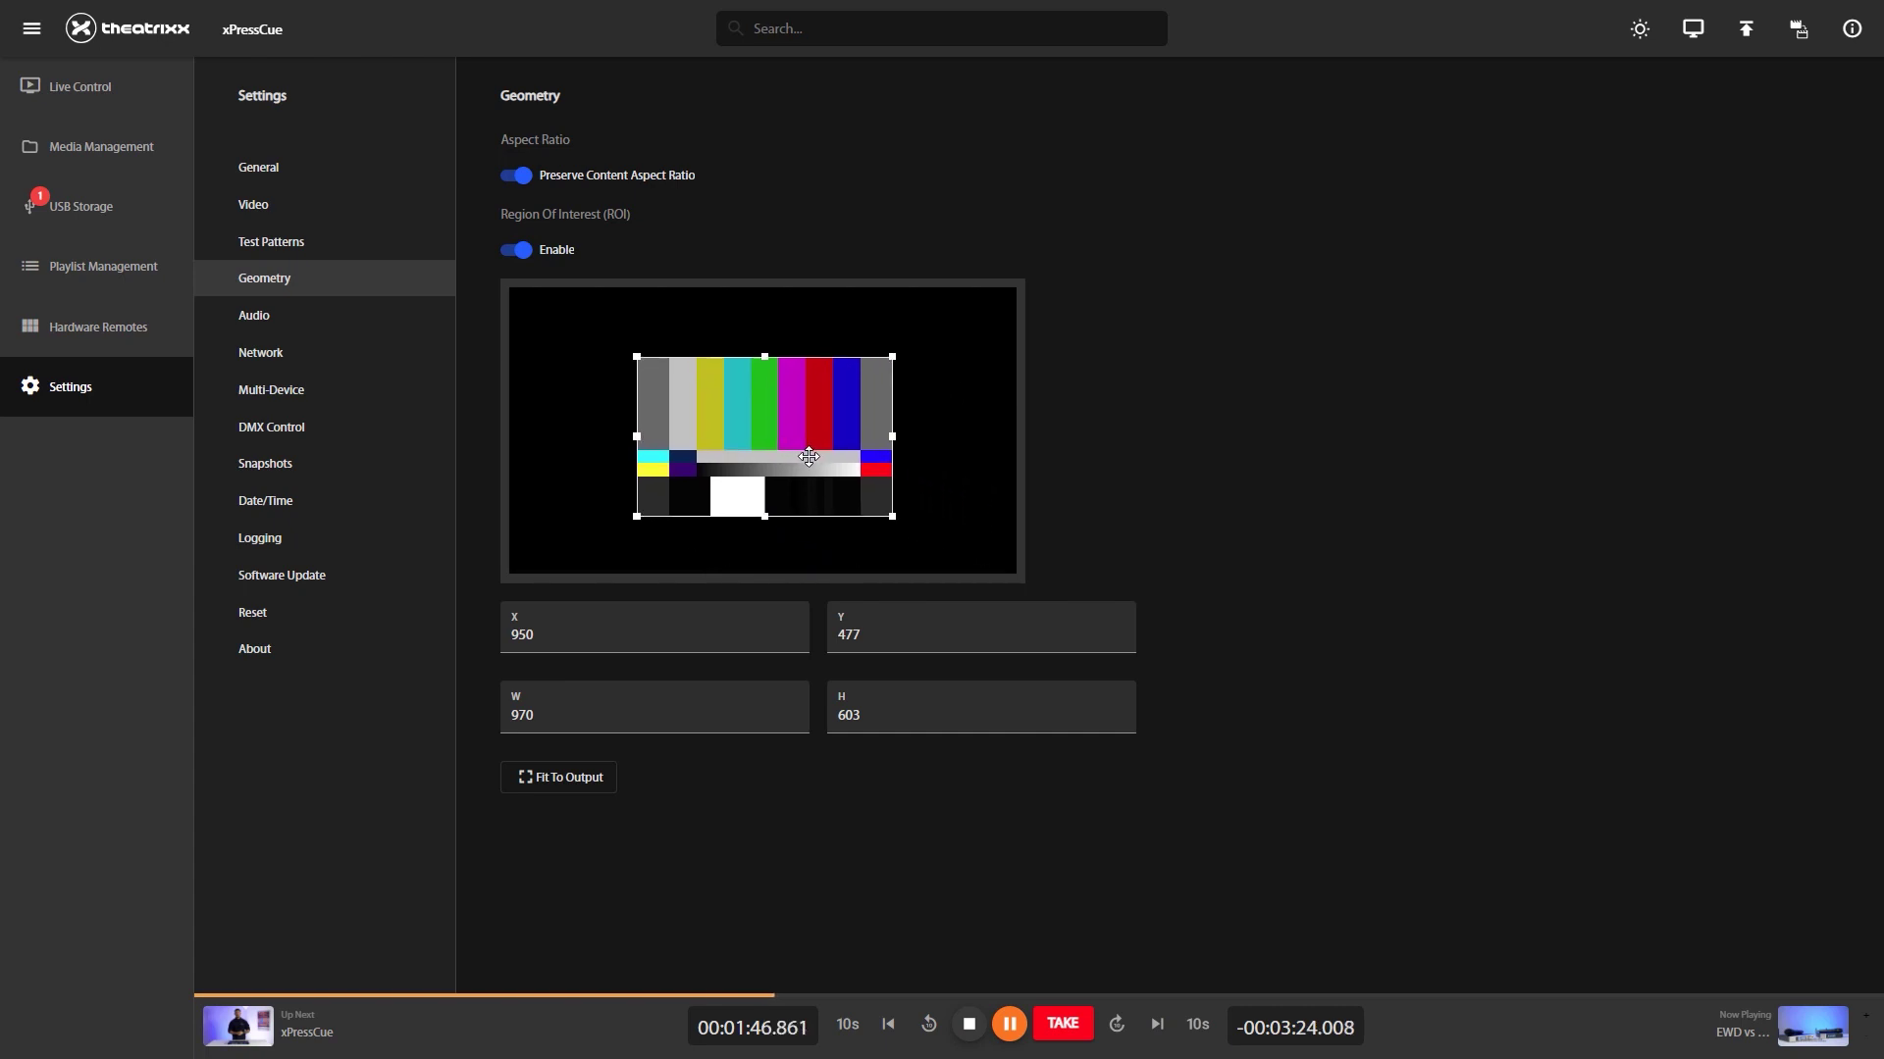
Stretch the region to about 1335 x 607 at X 281, Y 237 with aspect ratio preservation off, restore preservation and disable the region
left_click(520, 179)
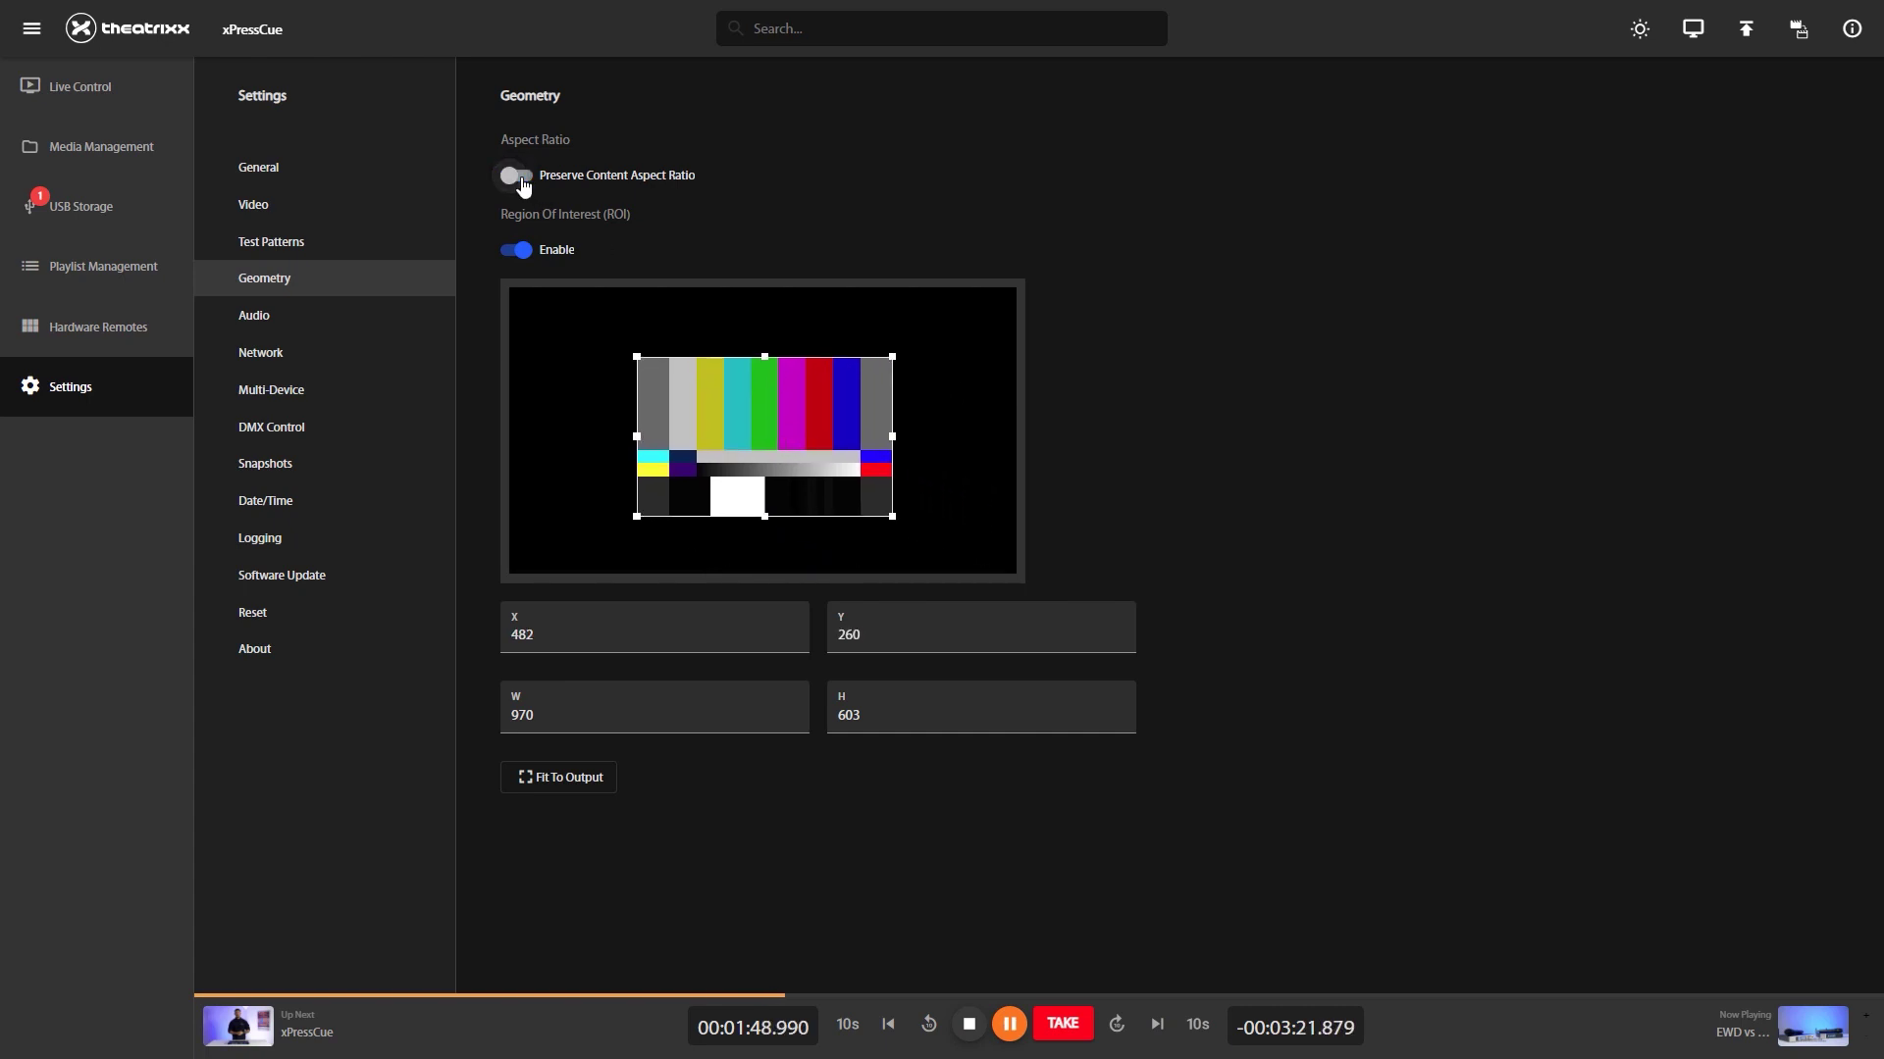
left_click_drag(894, 355, 988, 355)
left_click_drag(915, 453, 862, 447)
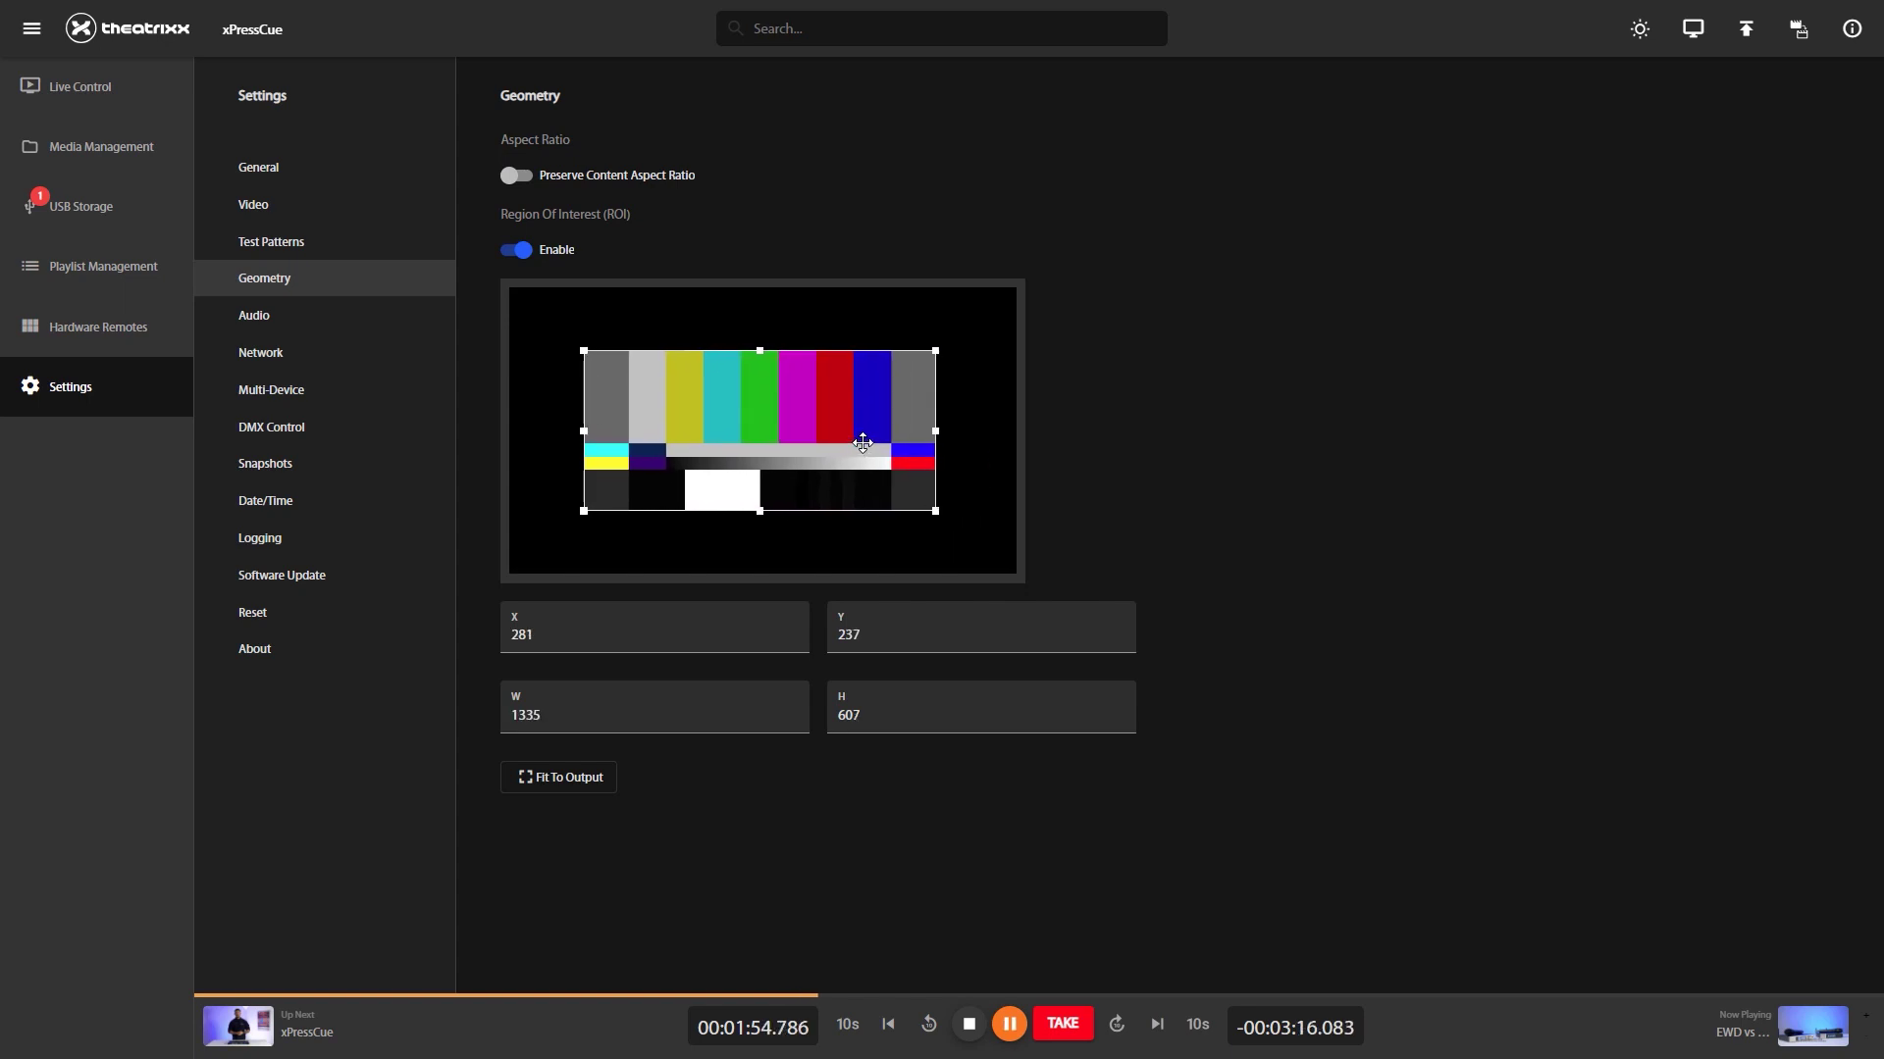
left_click(520, 178)
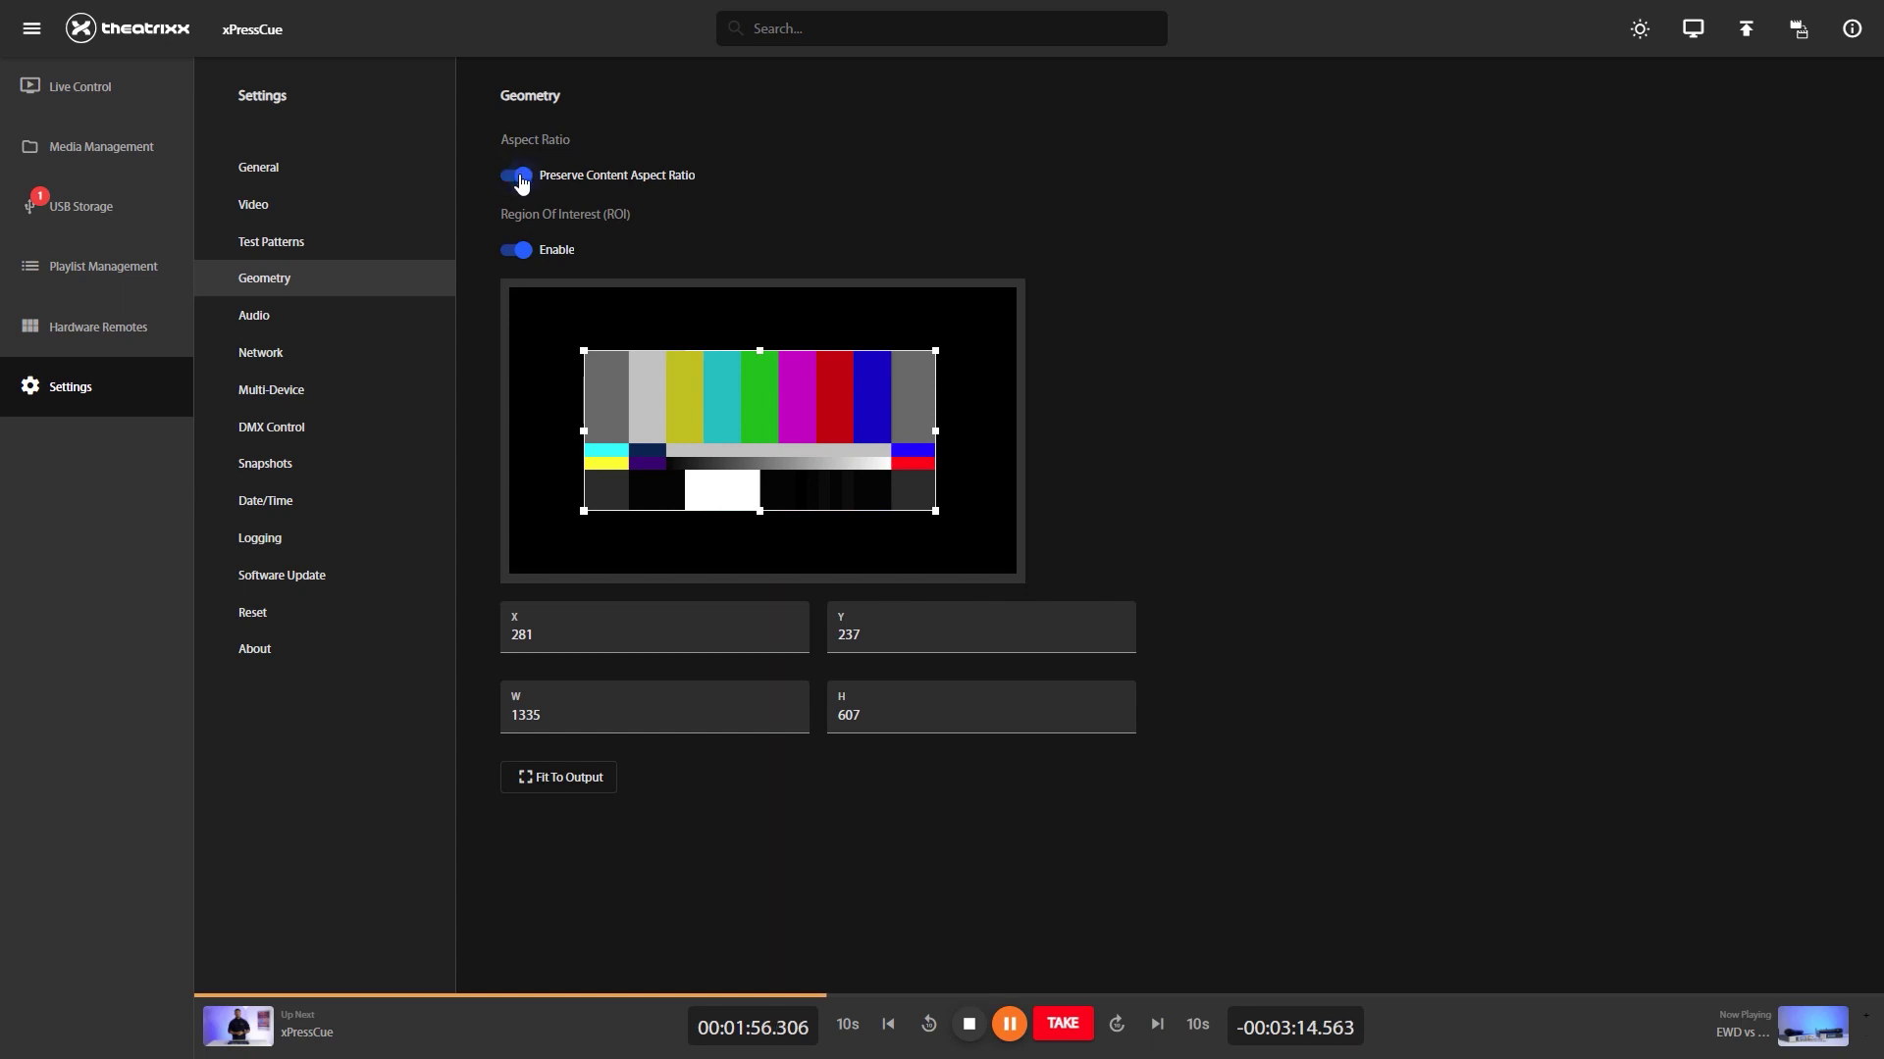
left_click(517, 251)
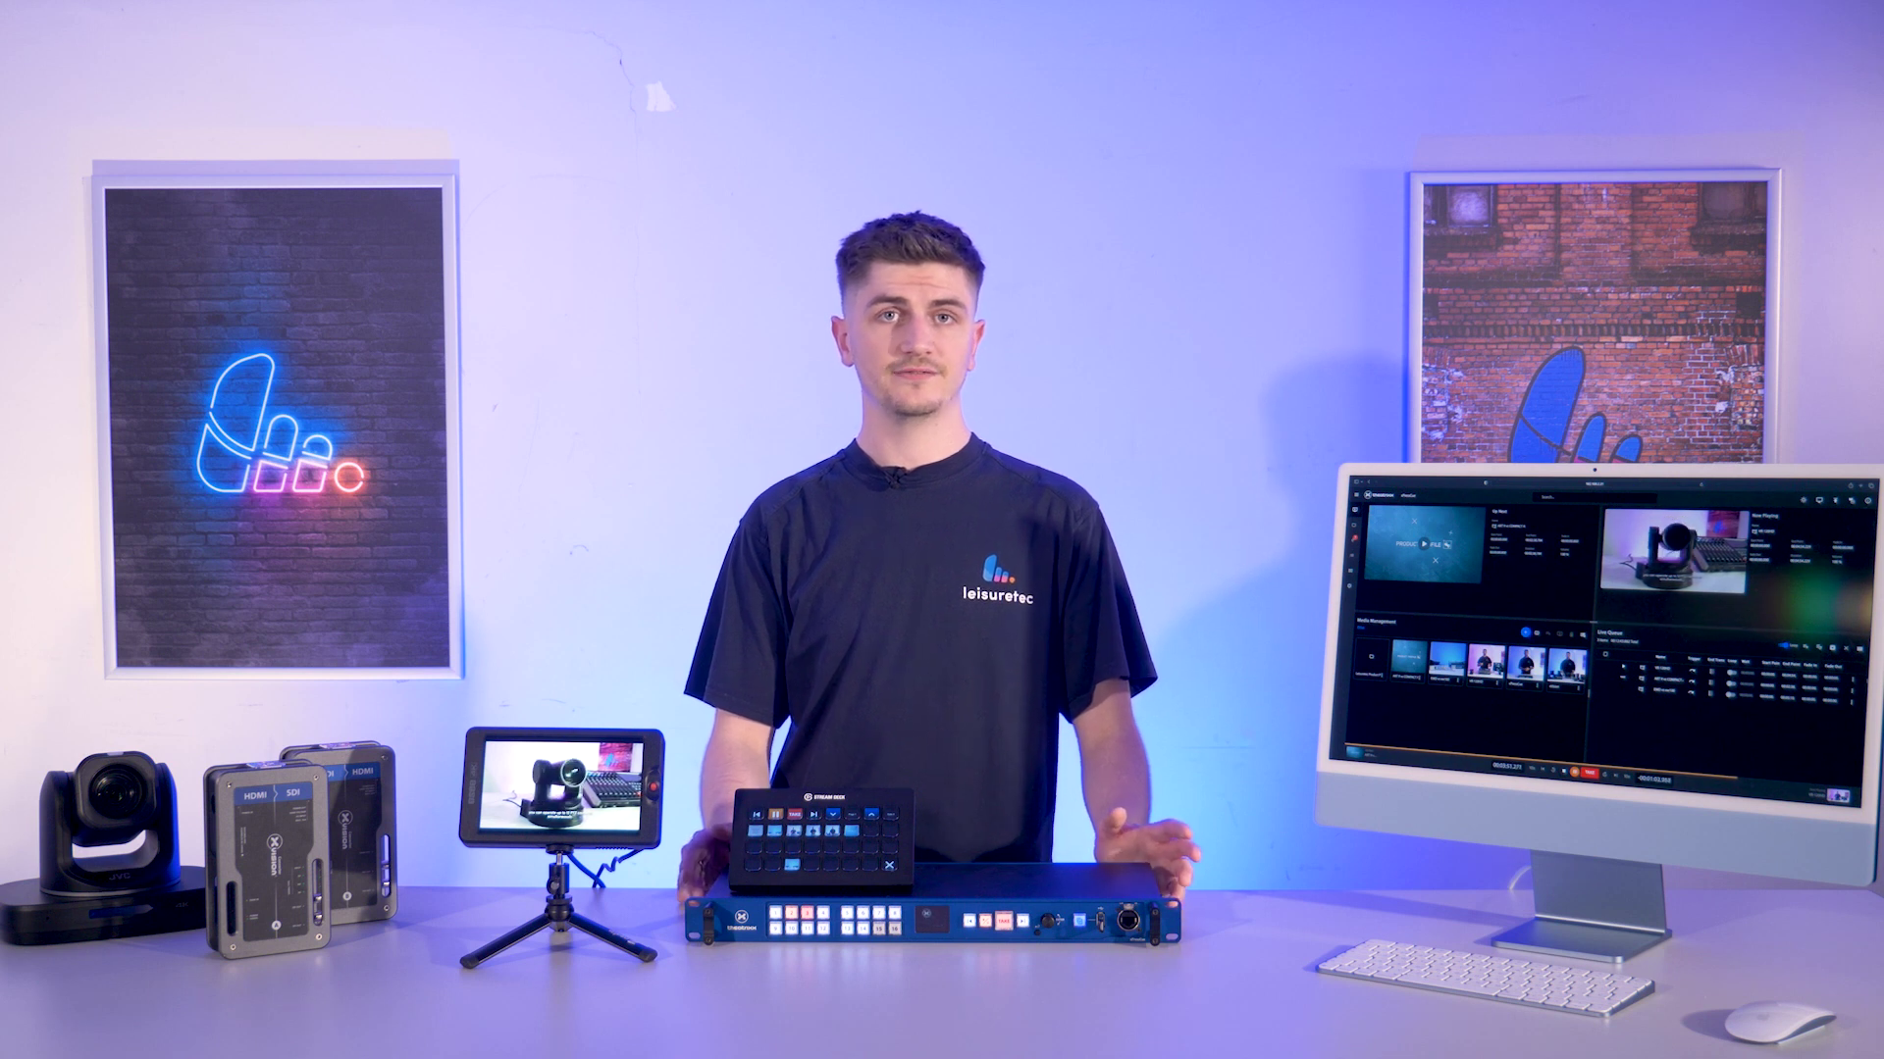
Review the Audio, Network and Multi-Device settings, trying Follower mode and returning to Master
left_click(292, 320)
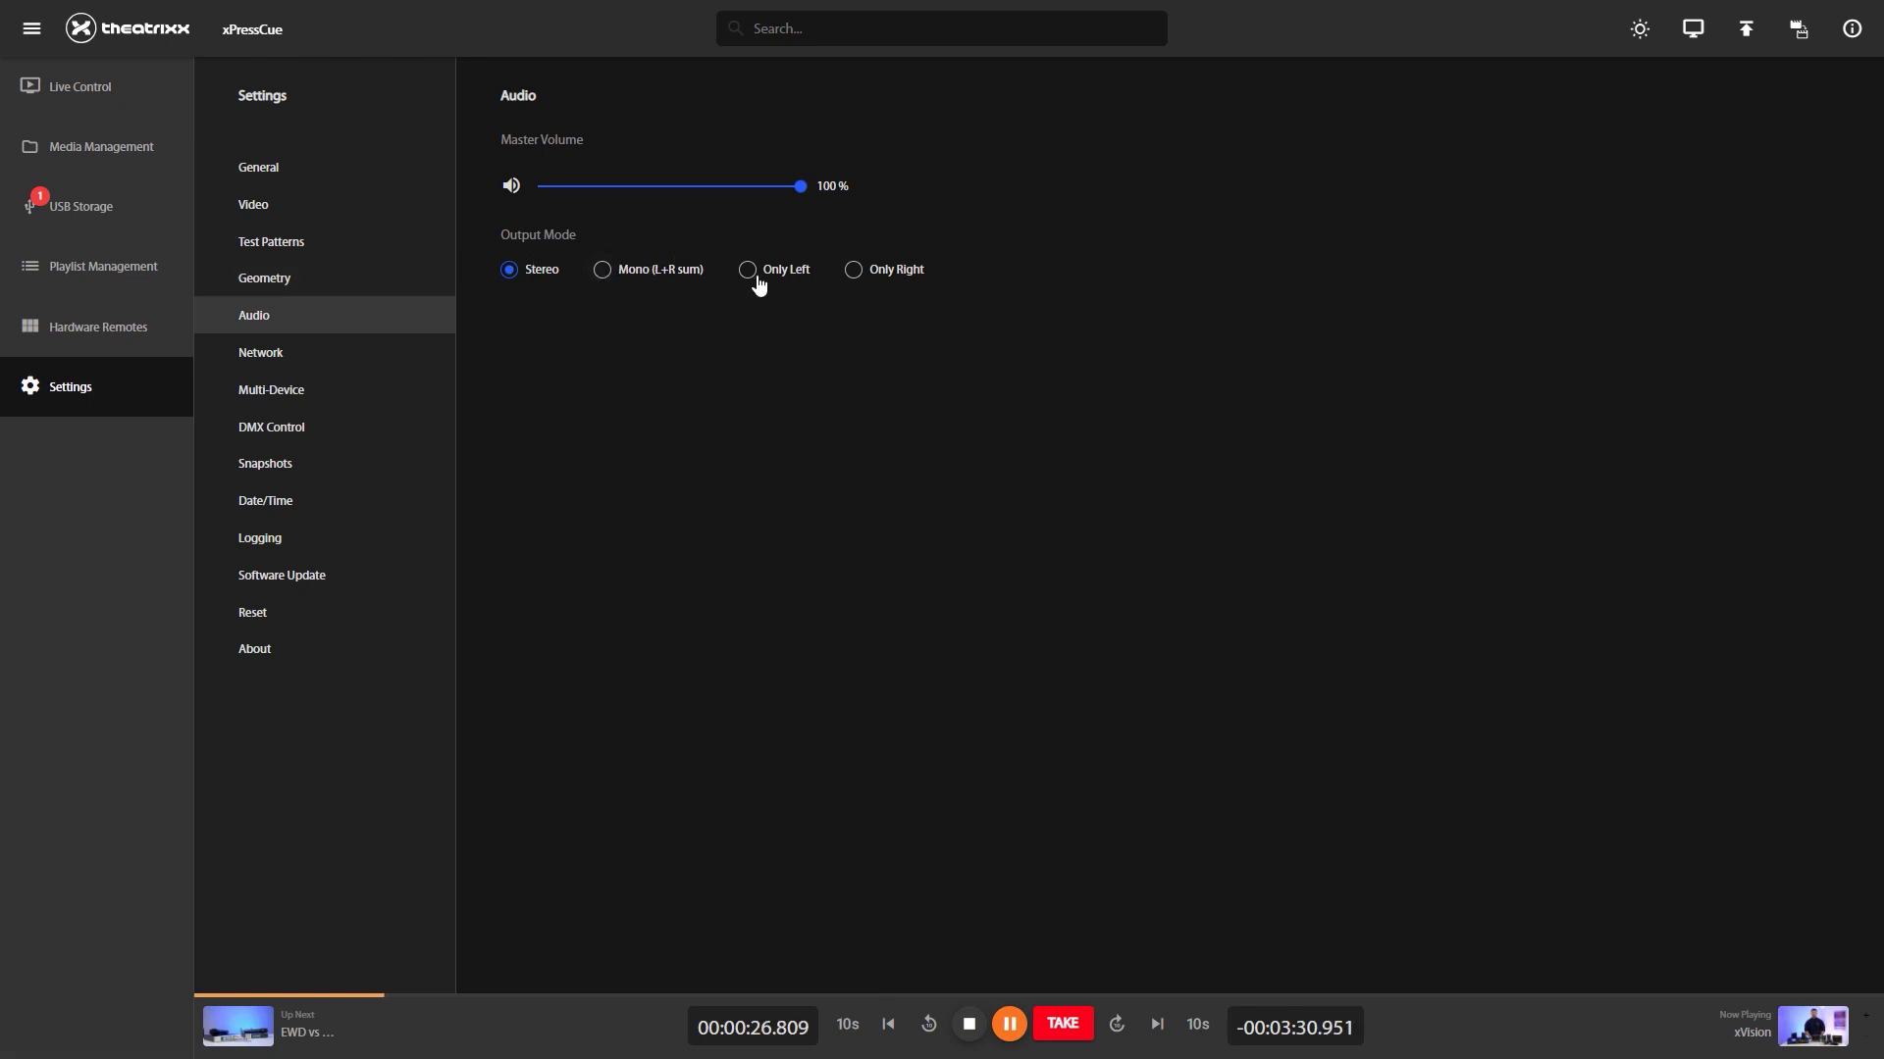
left_click(305, 359)
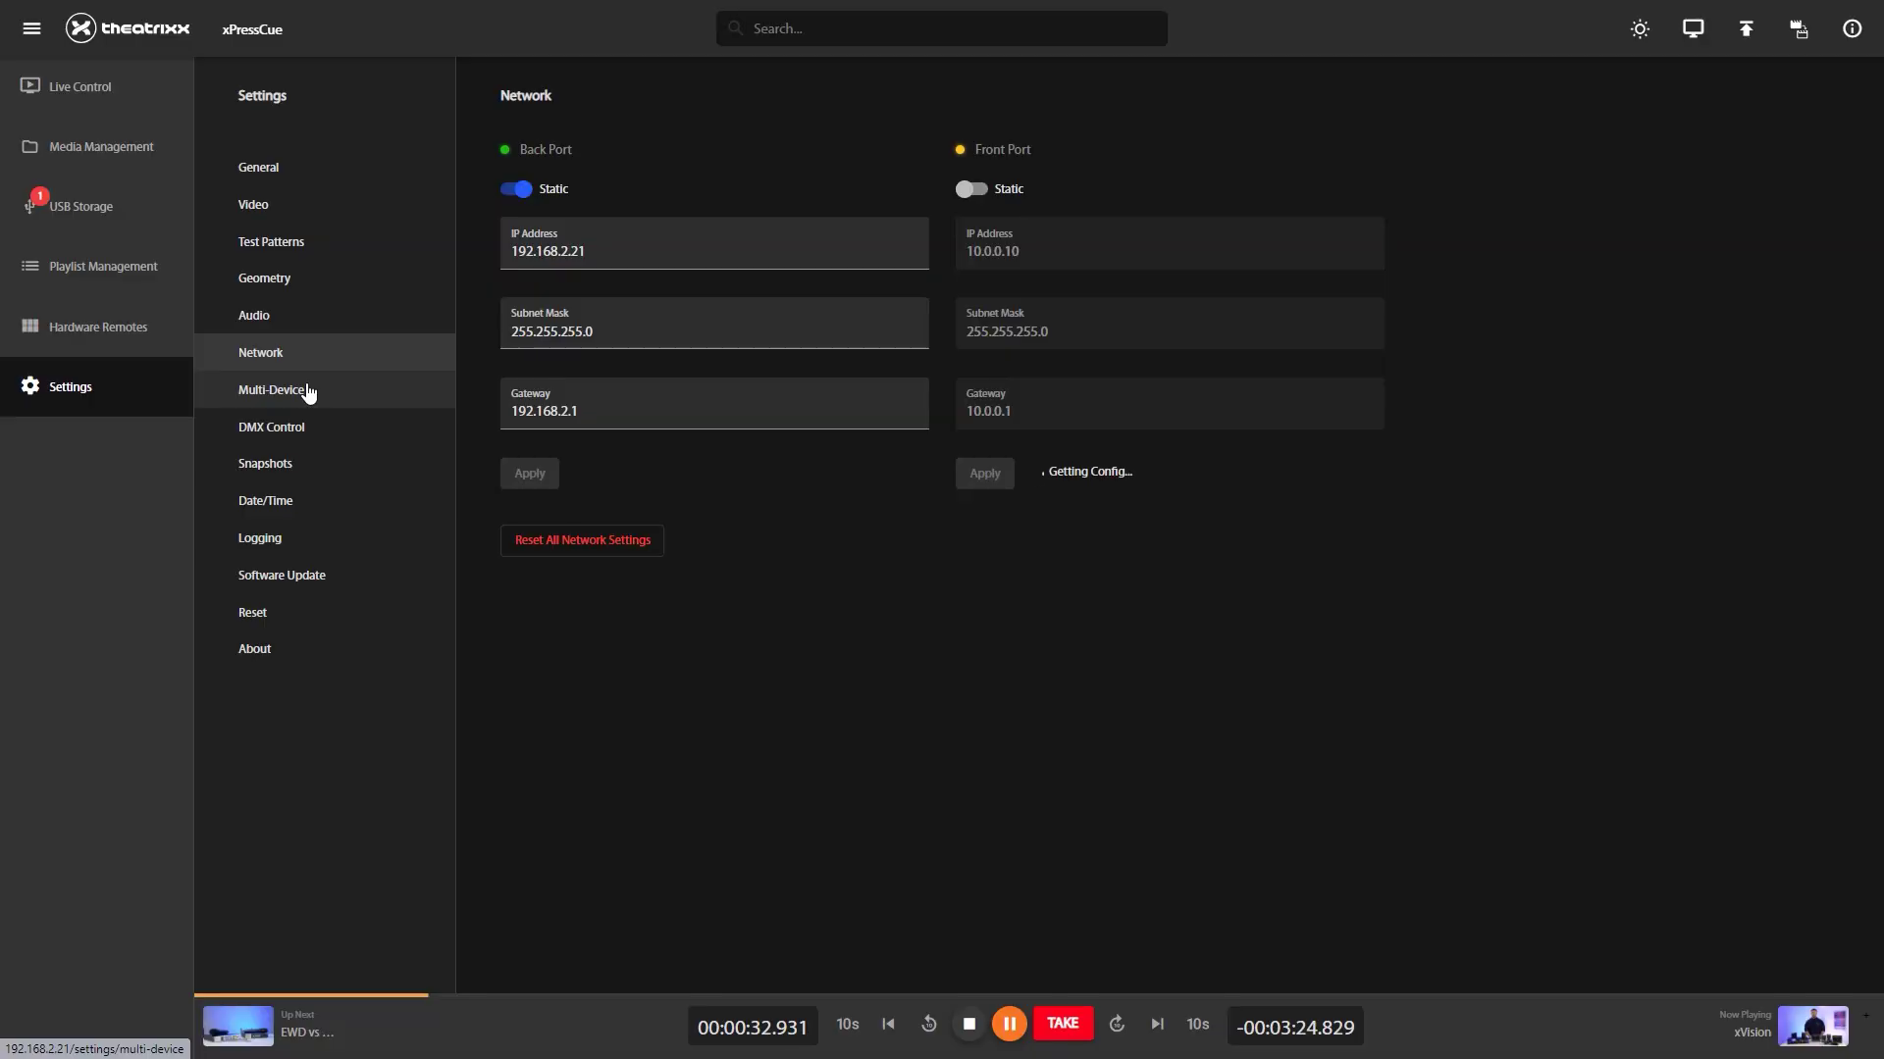
left_click(307, 389)
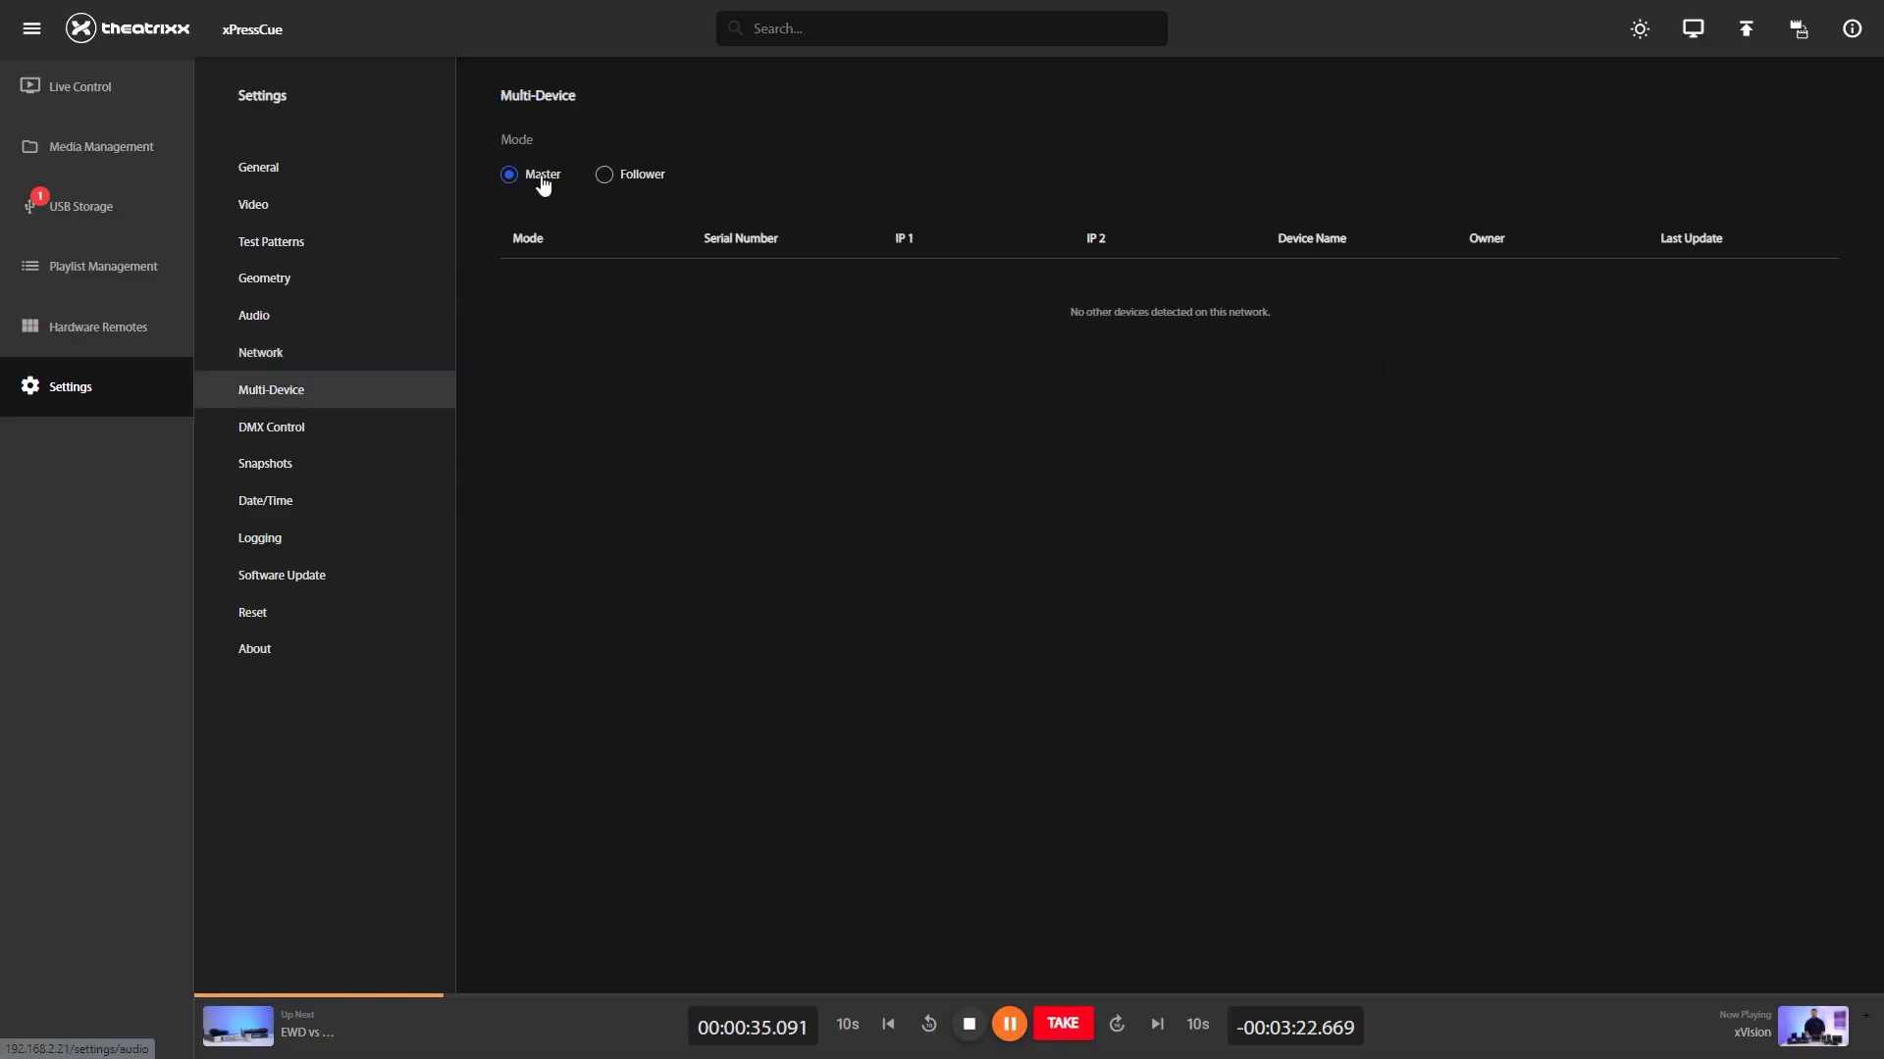
left_click(604, 176)
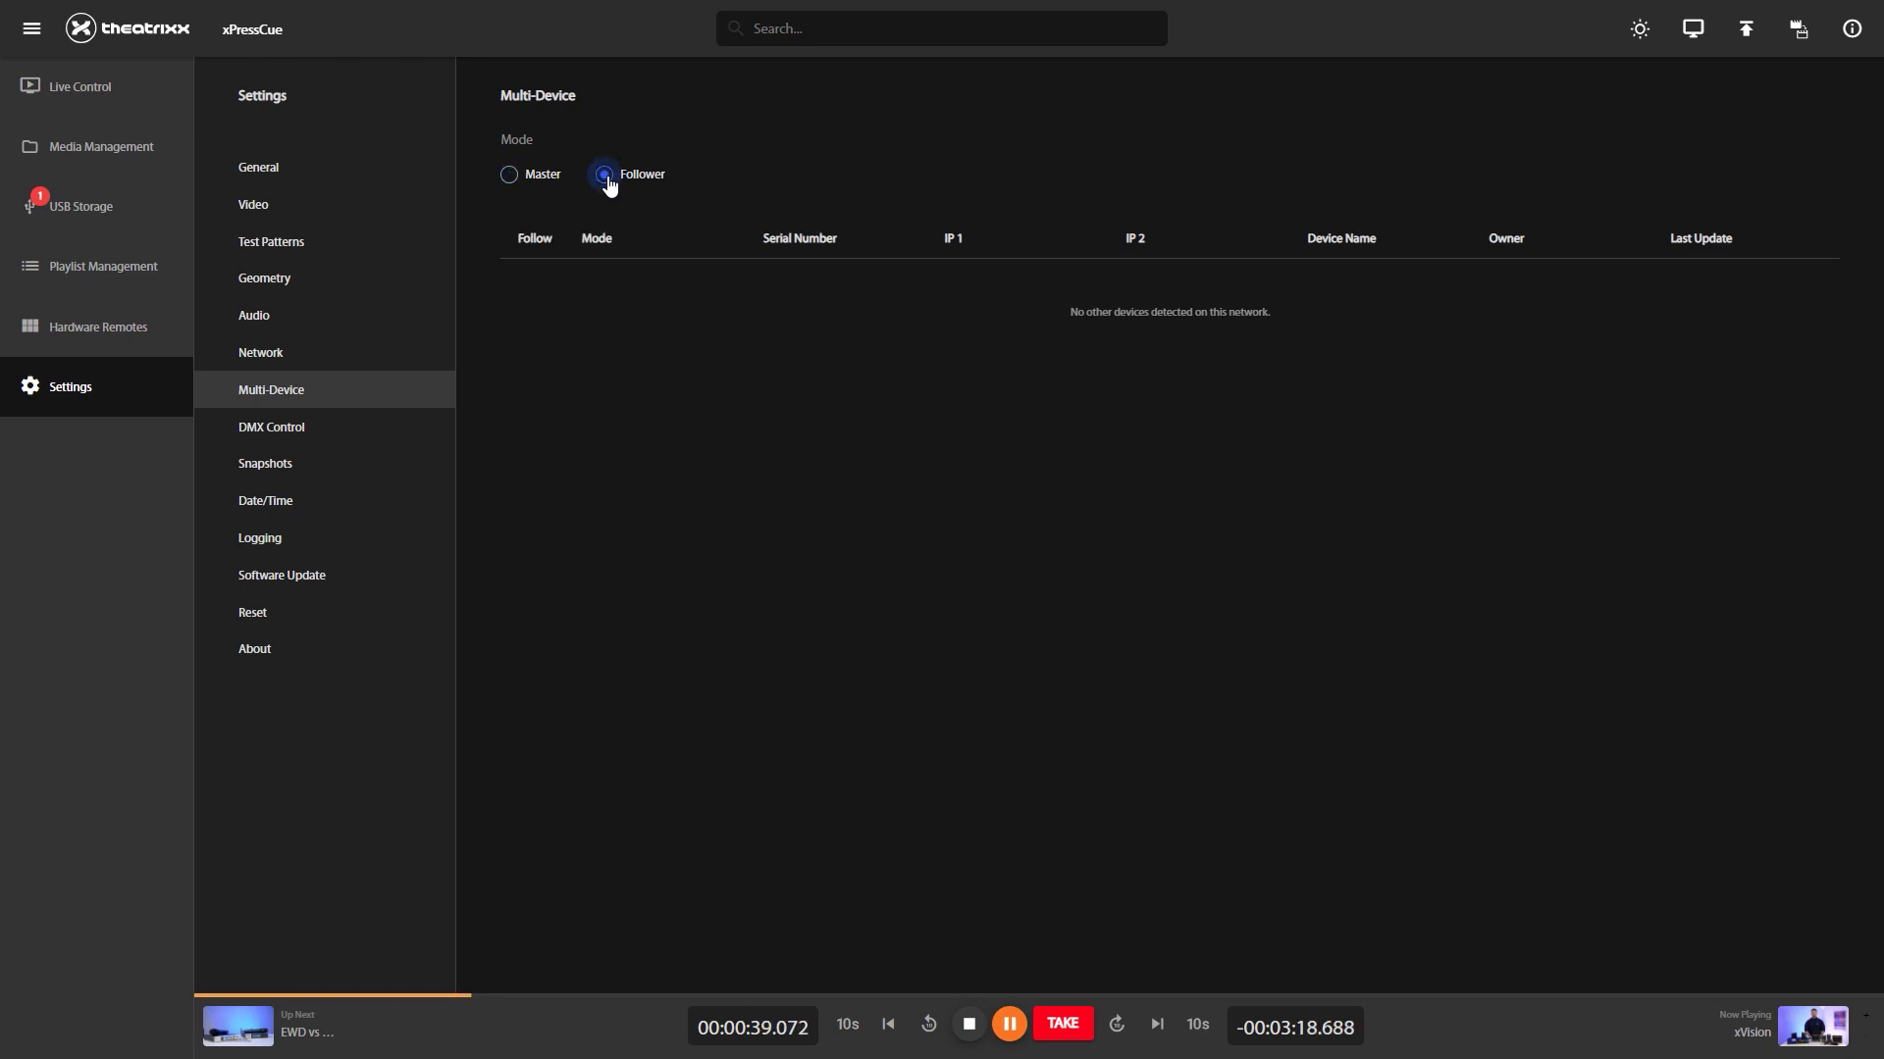
left_click(509, 176)
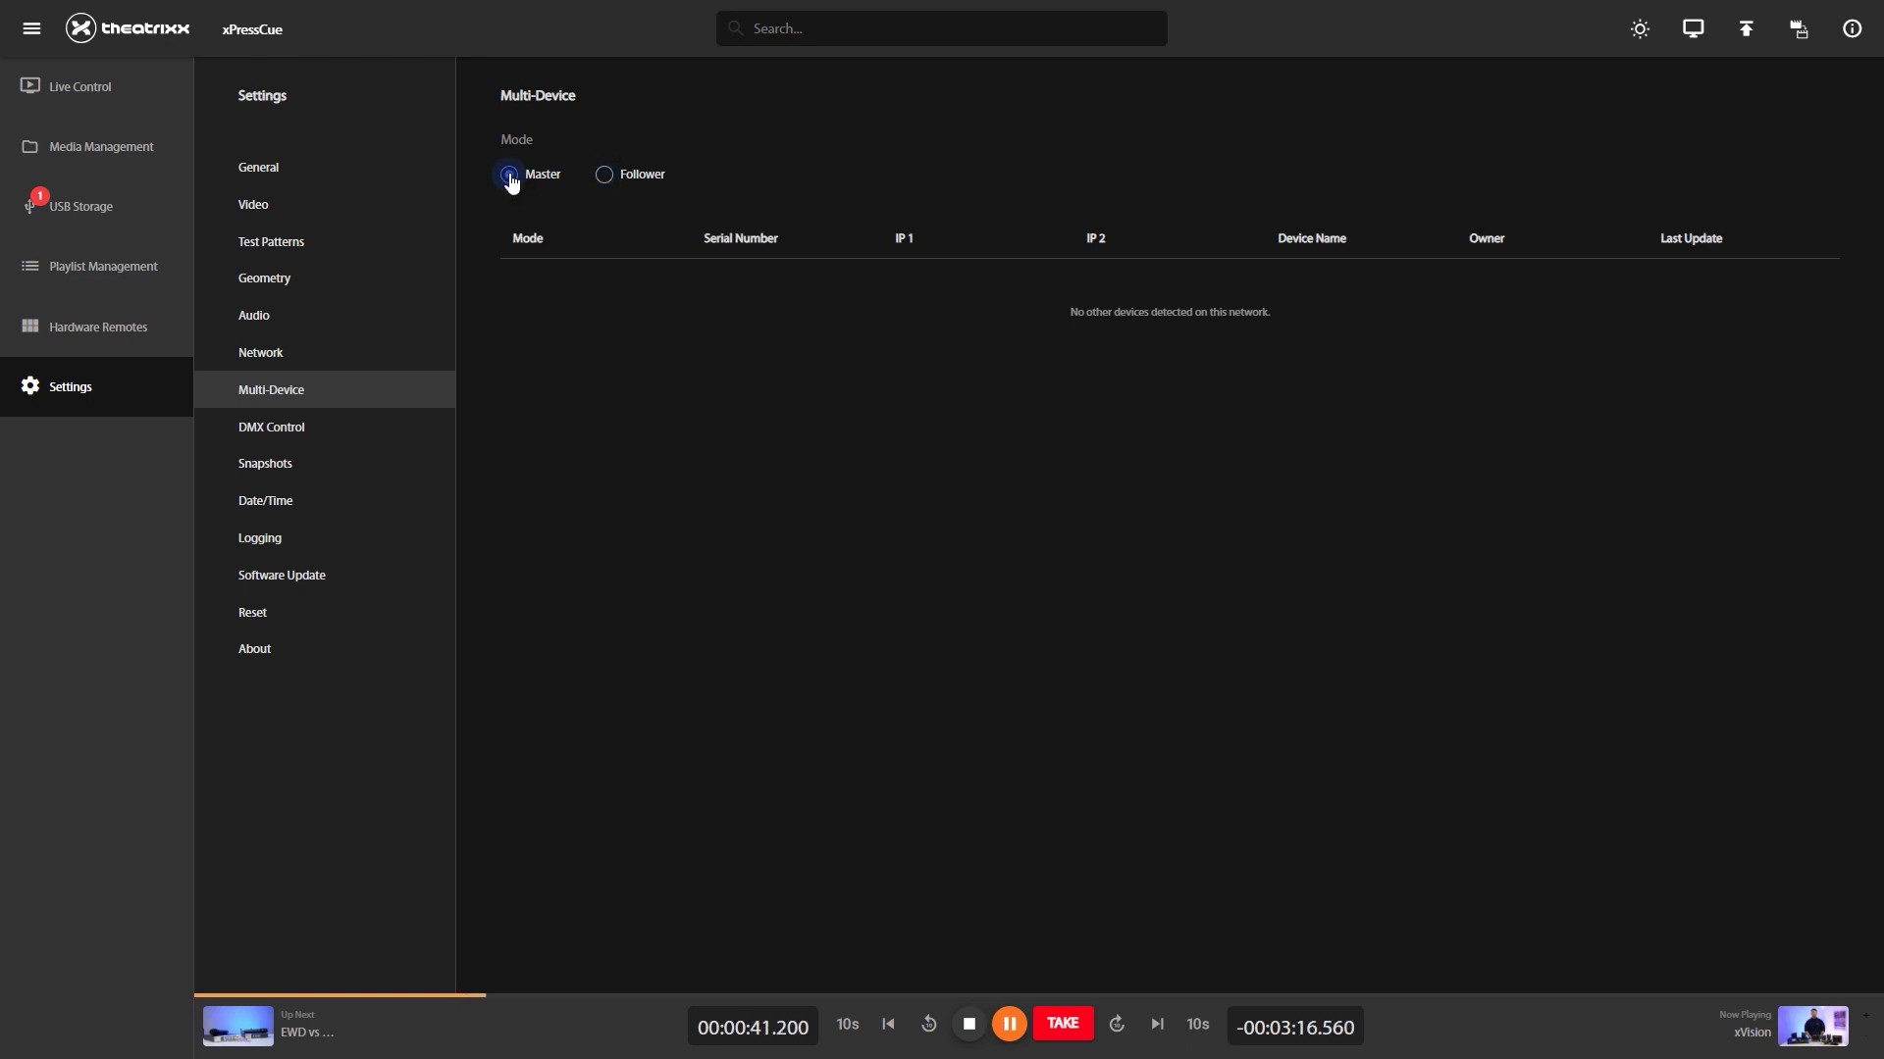
Review the DMX Control, Snapshots, Date/Time and Software Update settings
left_click(303, 432)
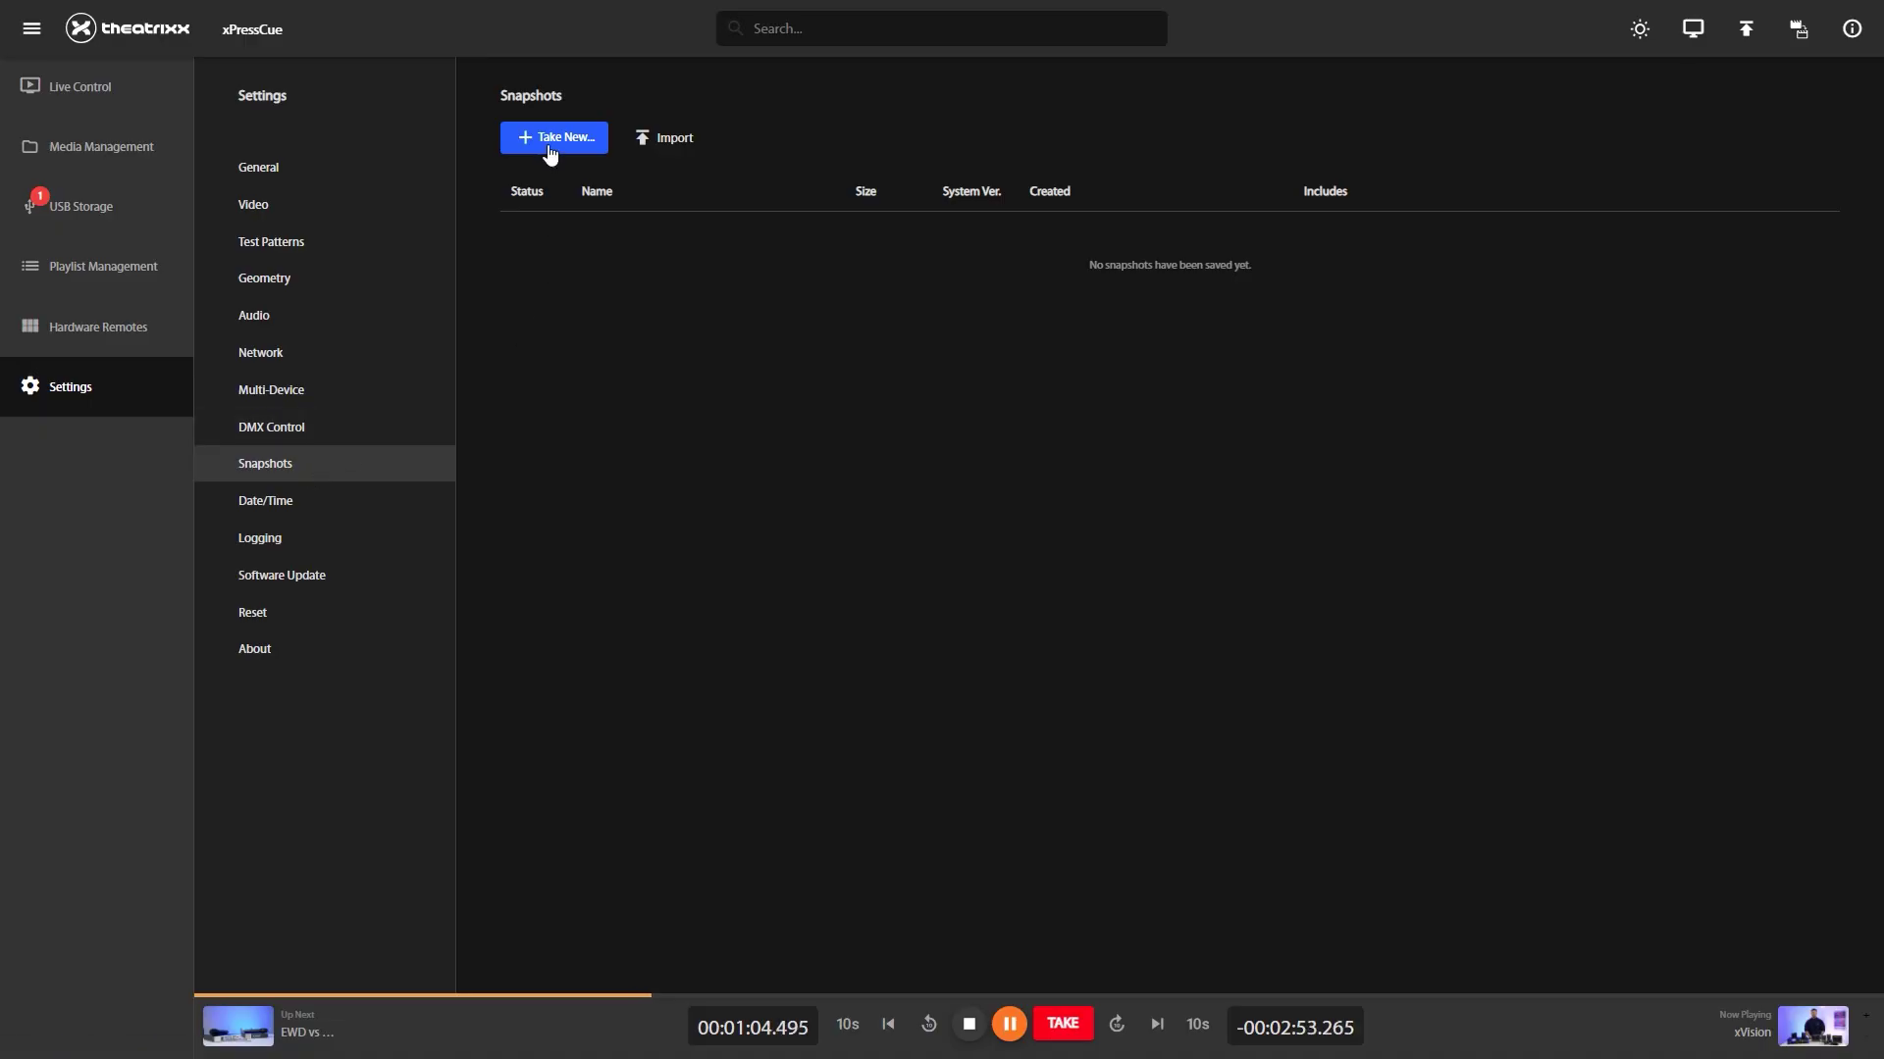
left_click(318, 502)
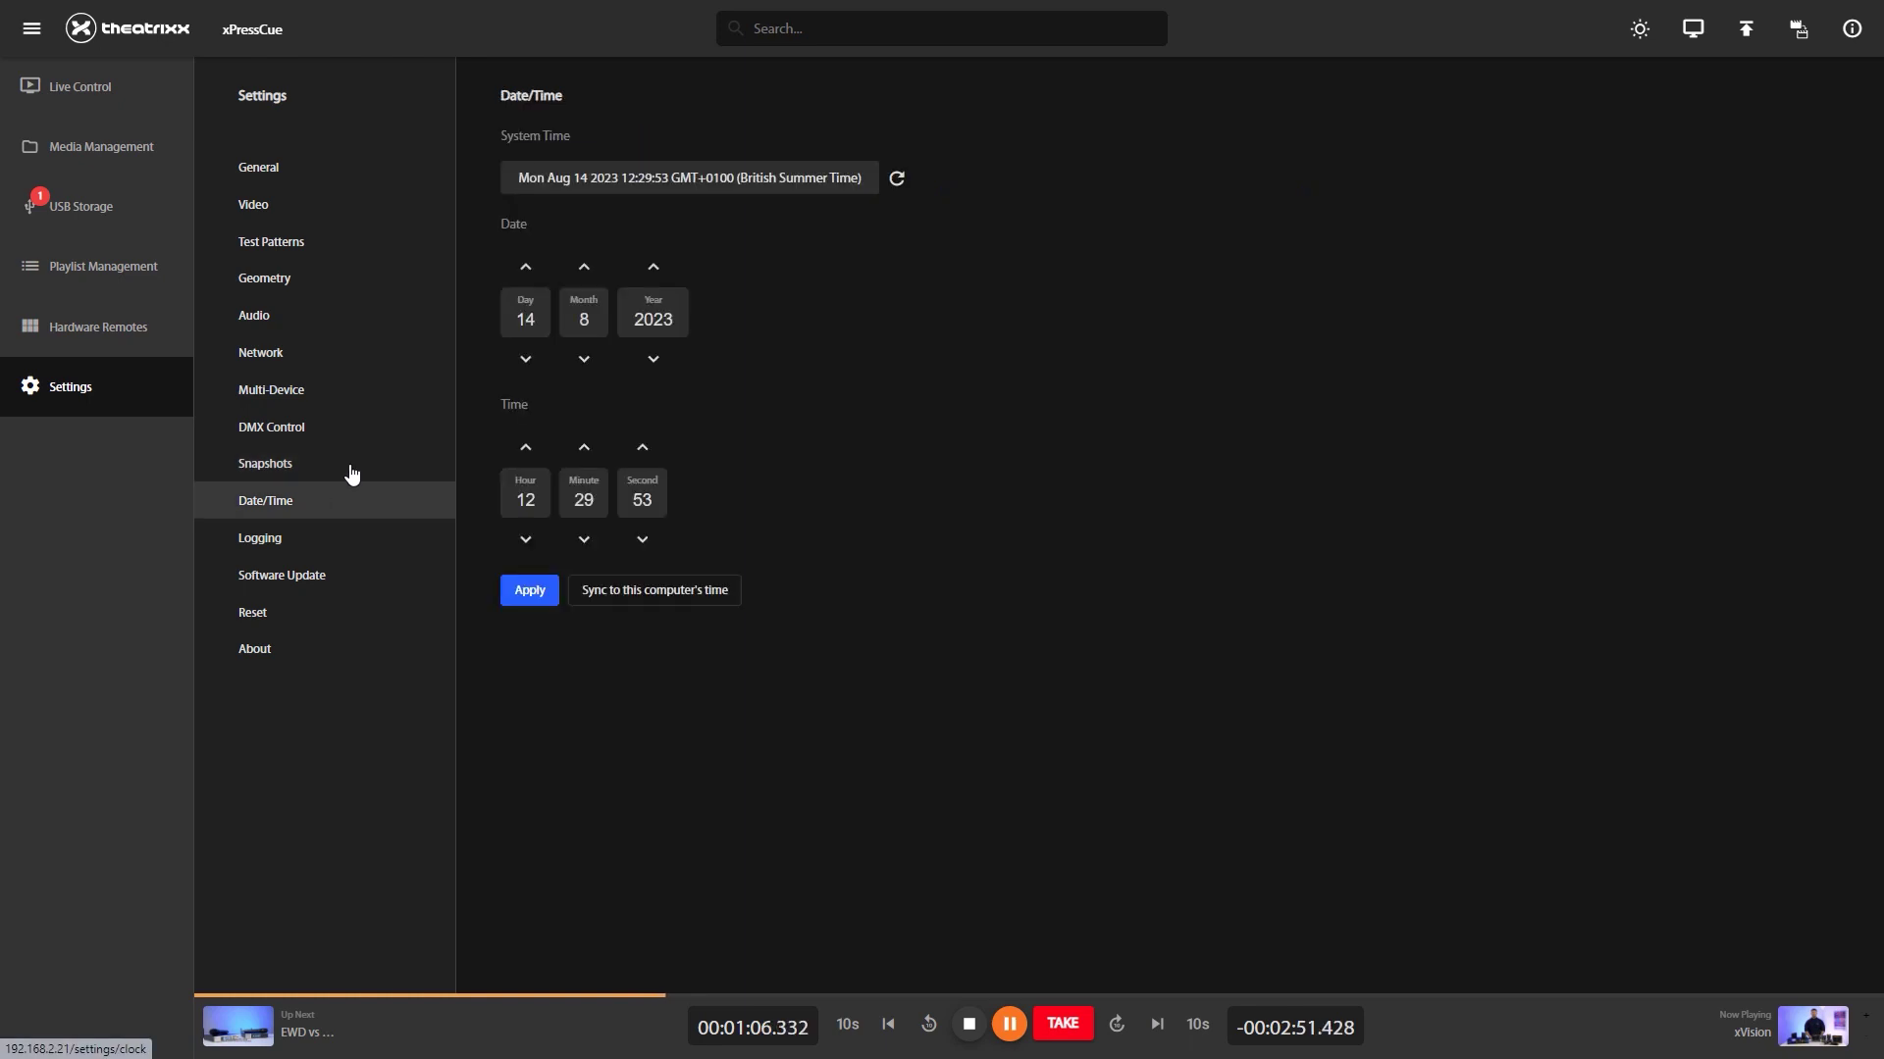
left_click(324, 582)
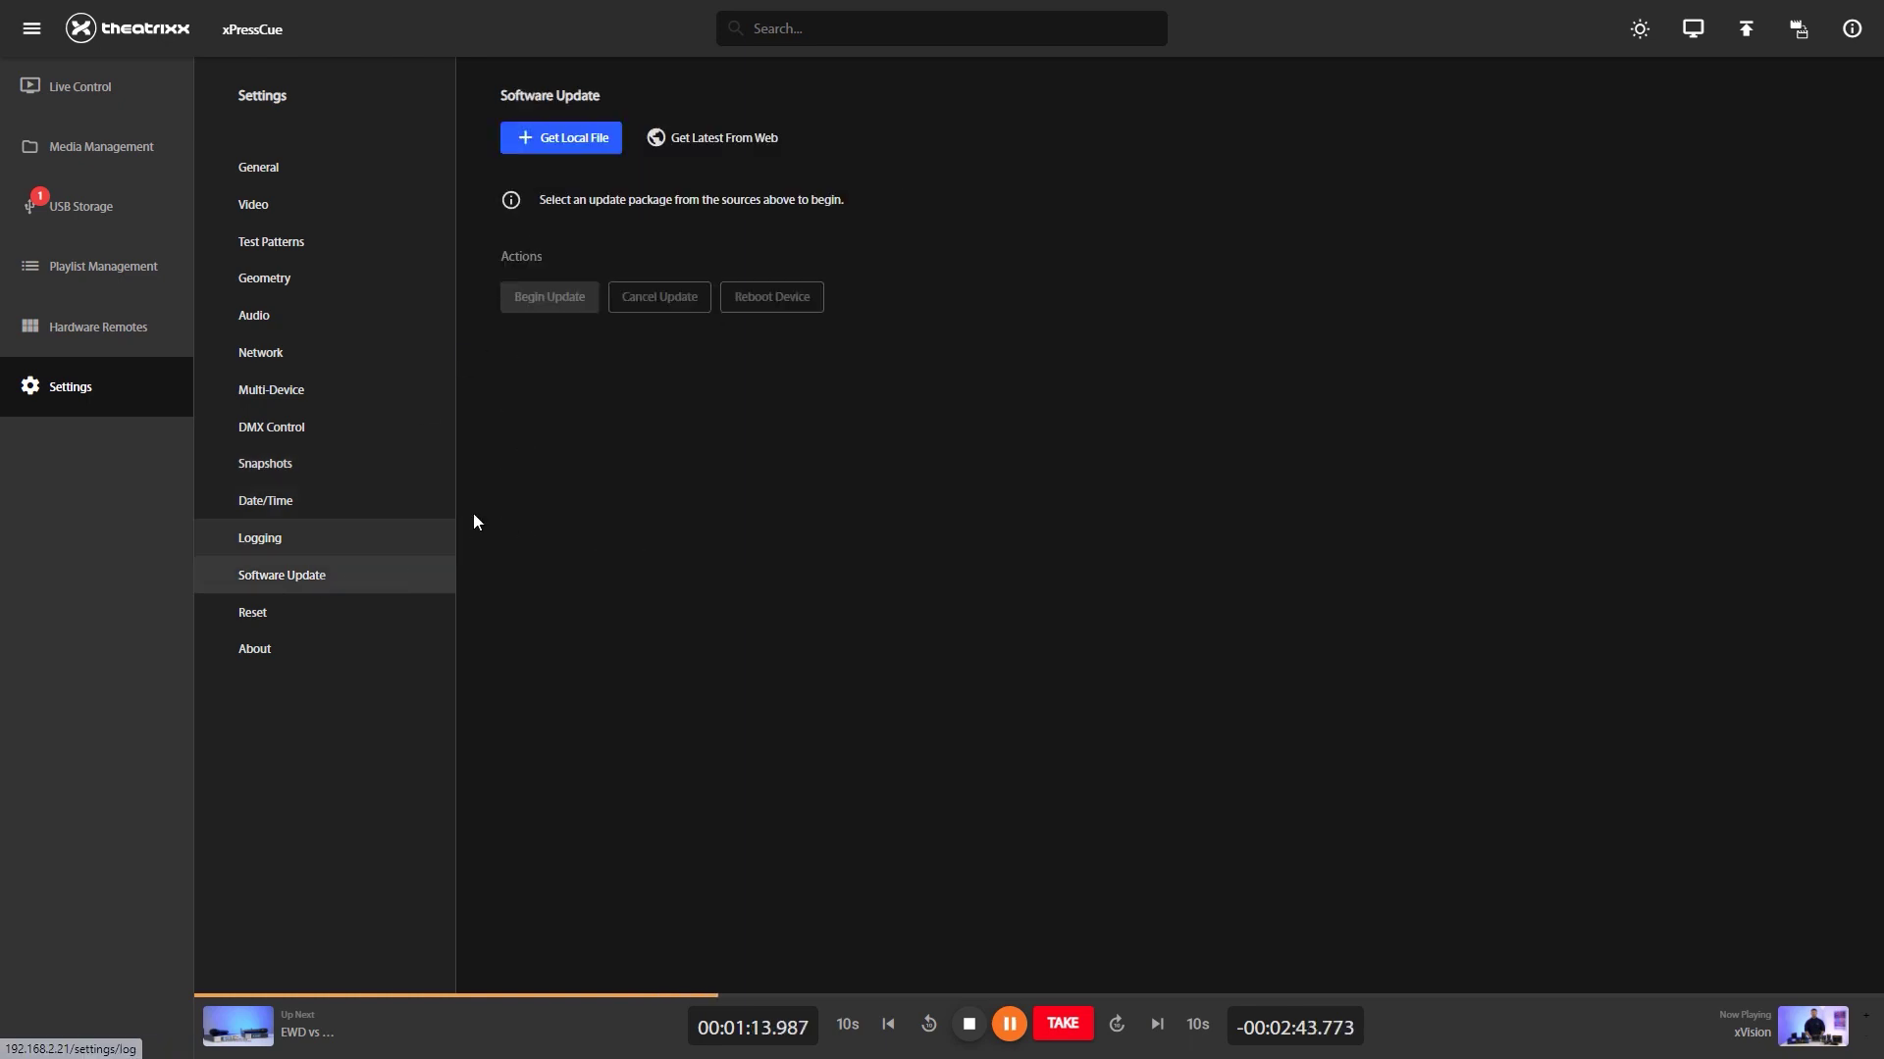